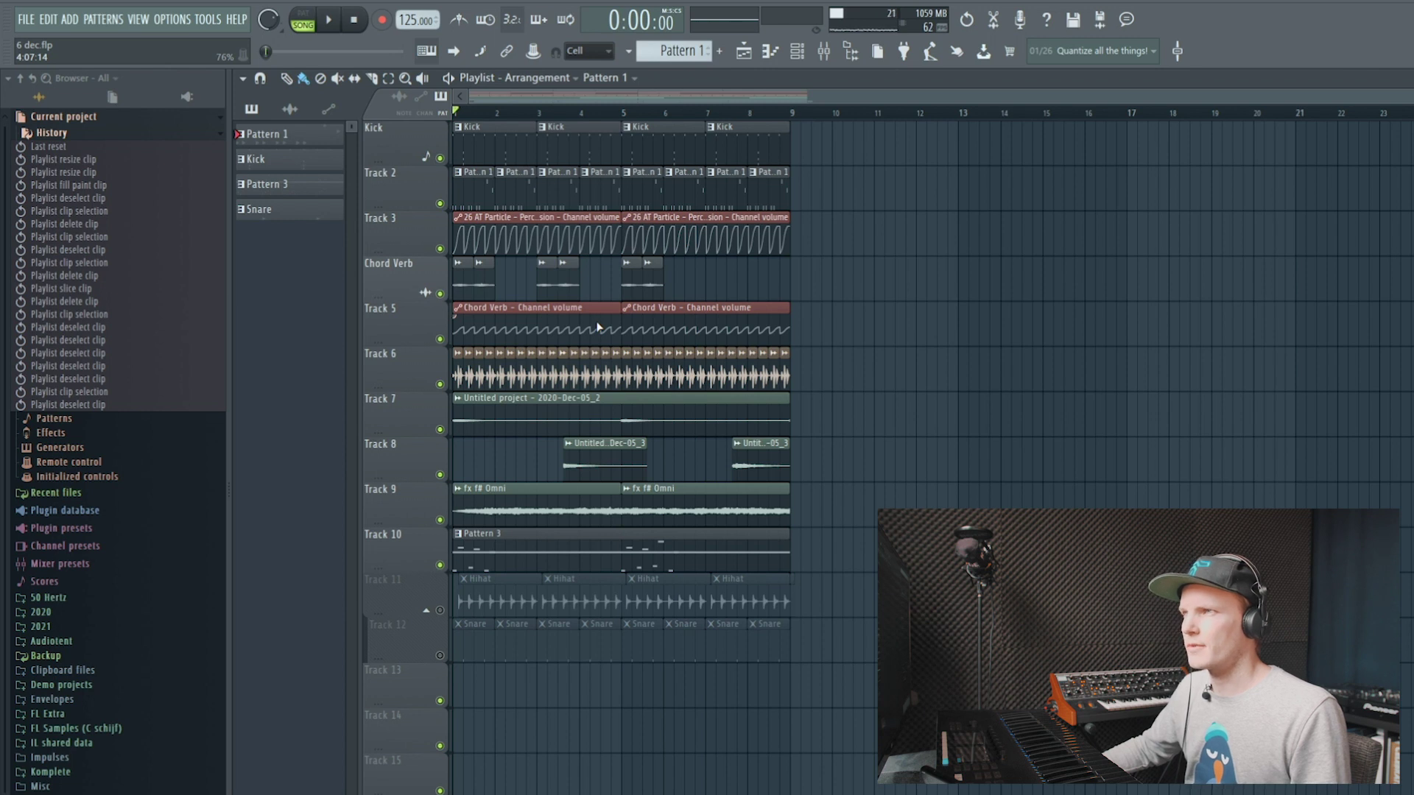
- Move the song position to bar 9, then back to bar 1
scroll(1300, 116, up, 1)
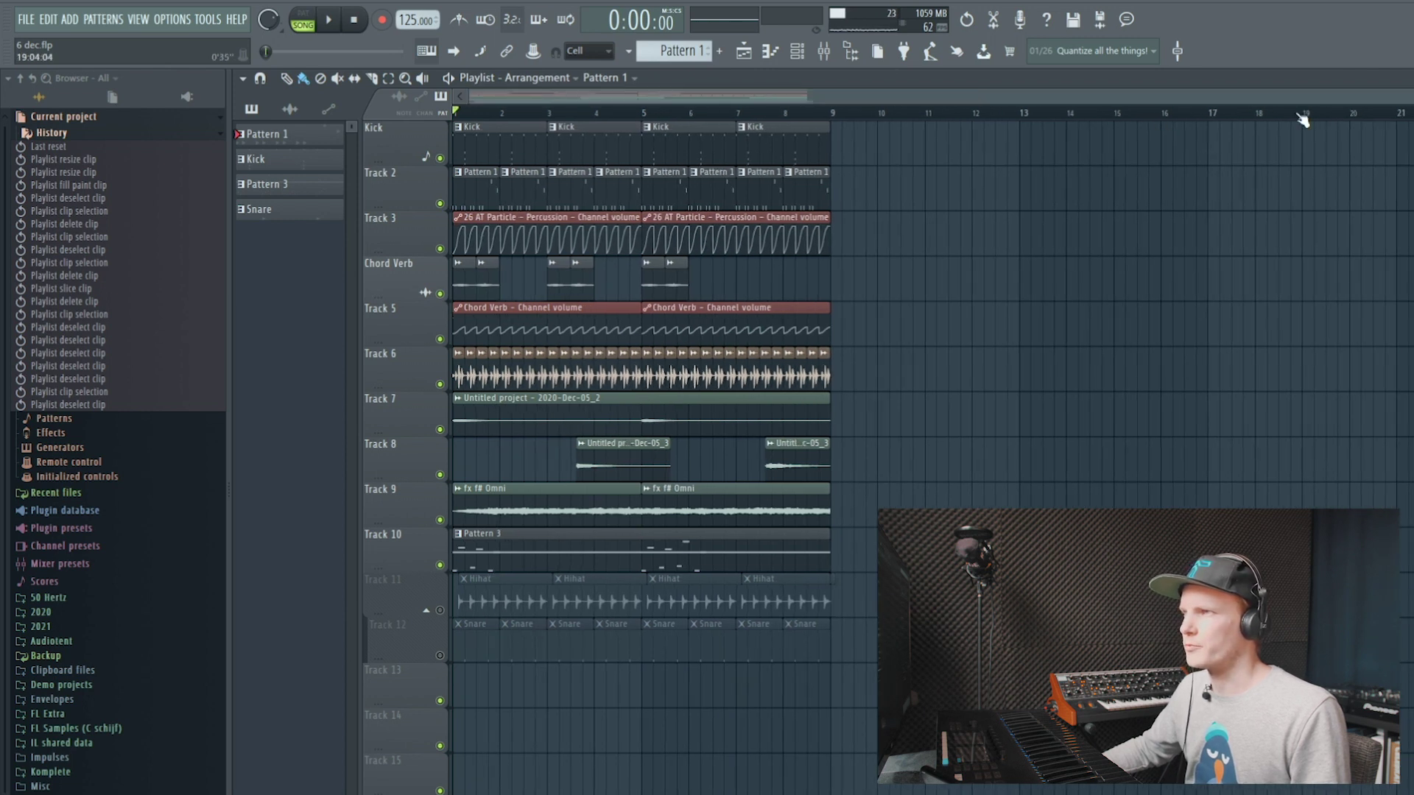
click(832, 113)
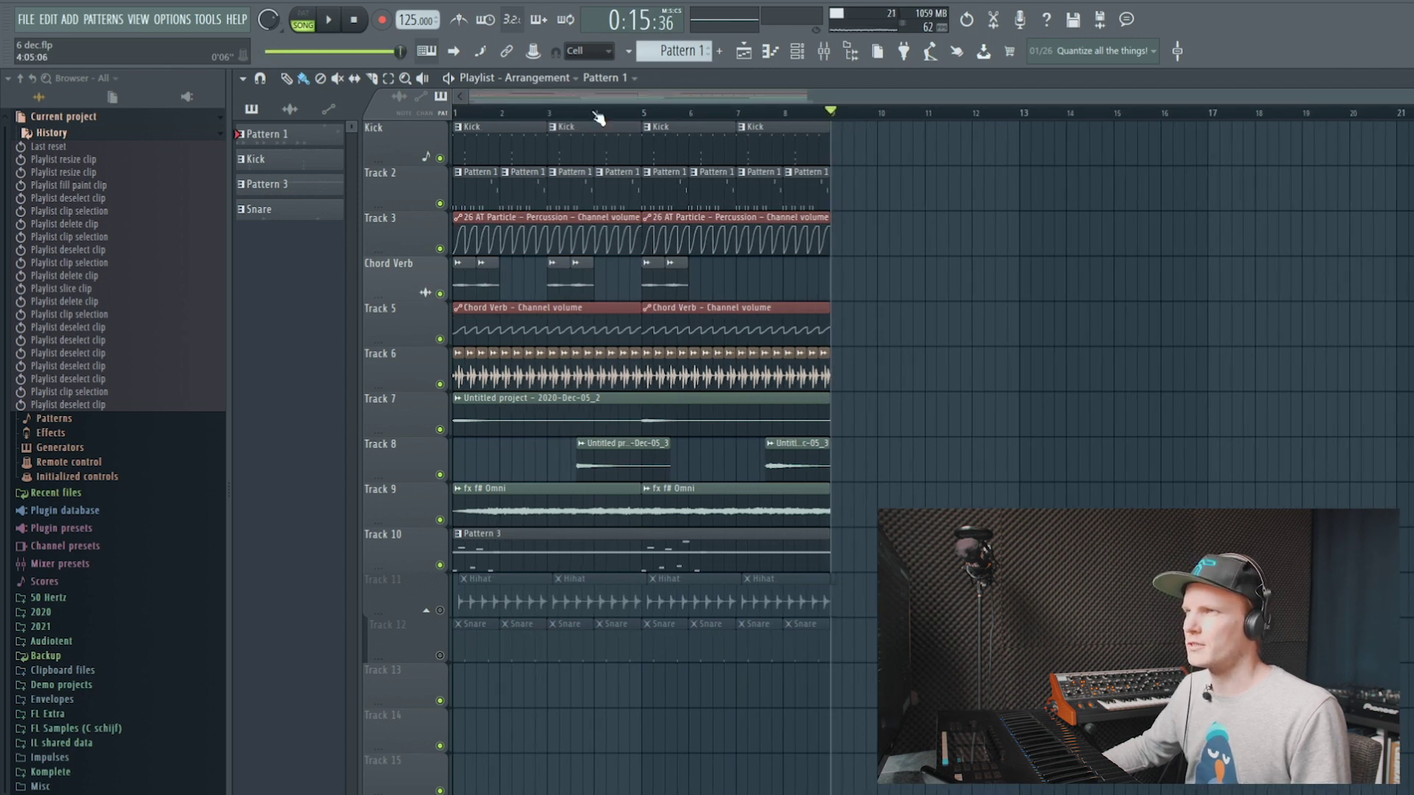
click(458, 114)
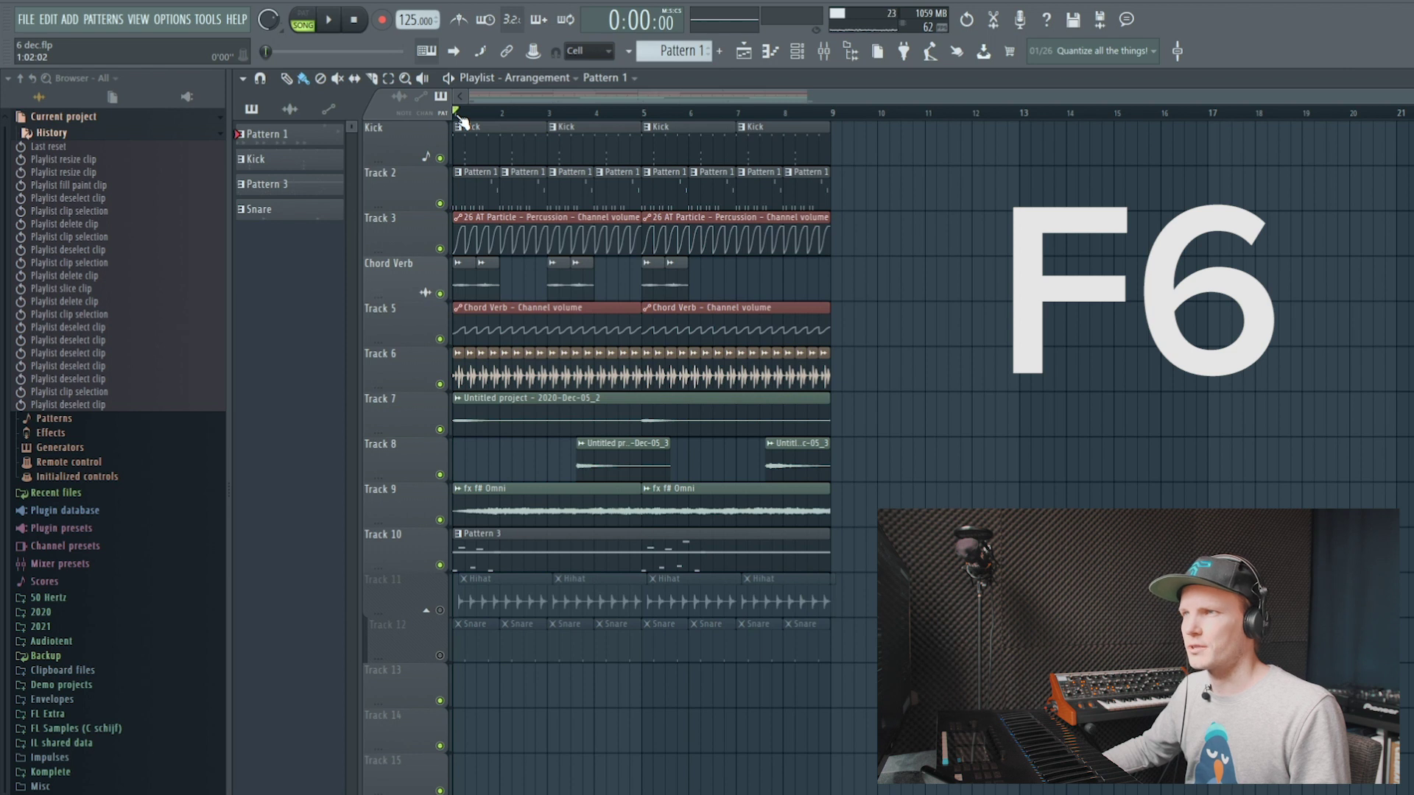
- Toggle the Channel rack open and closed several times with F6
key(F6)
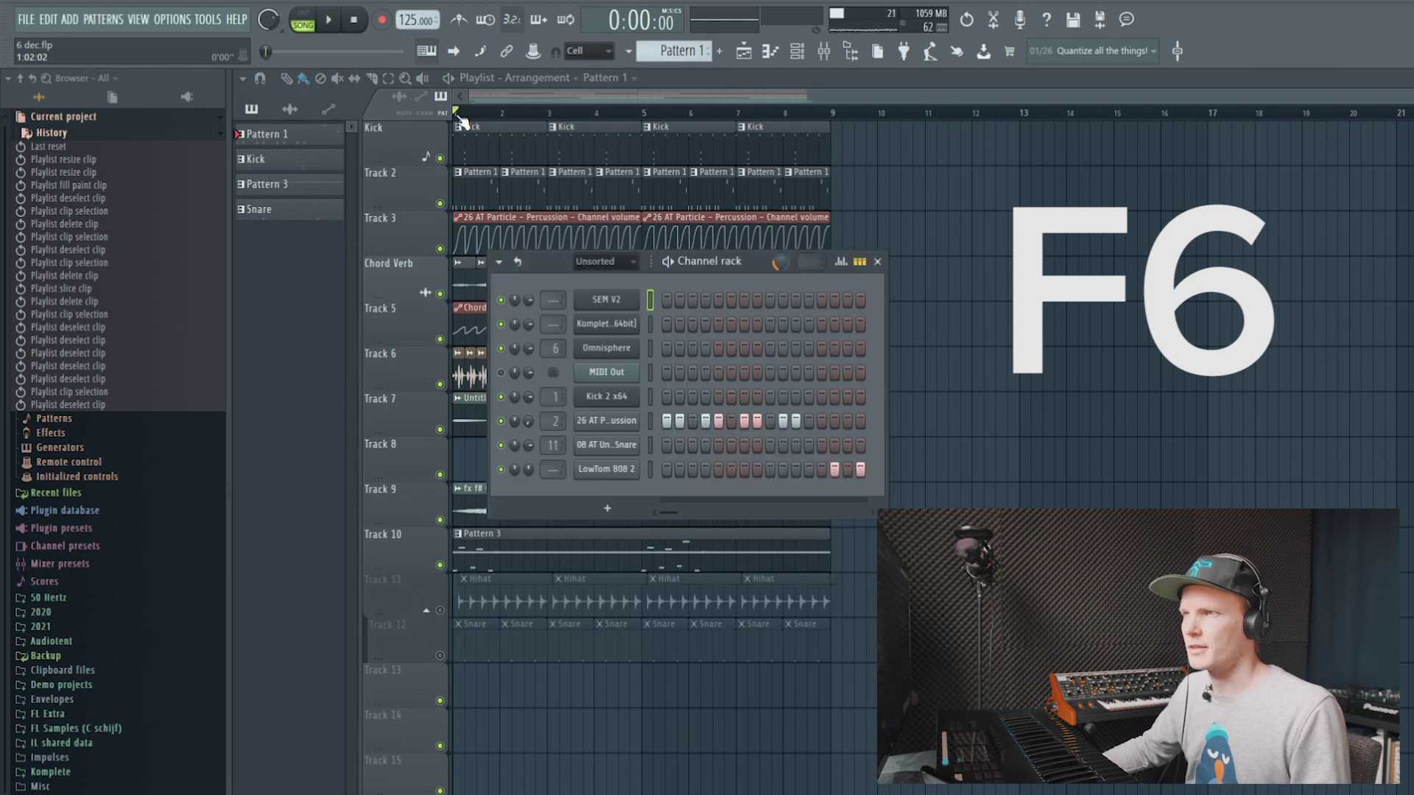
key(F6)
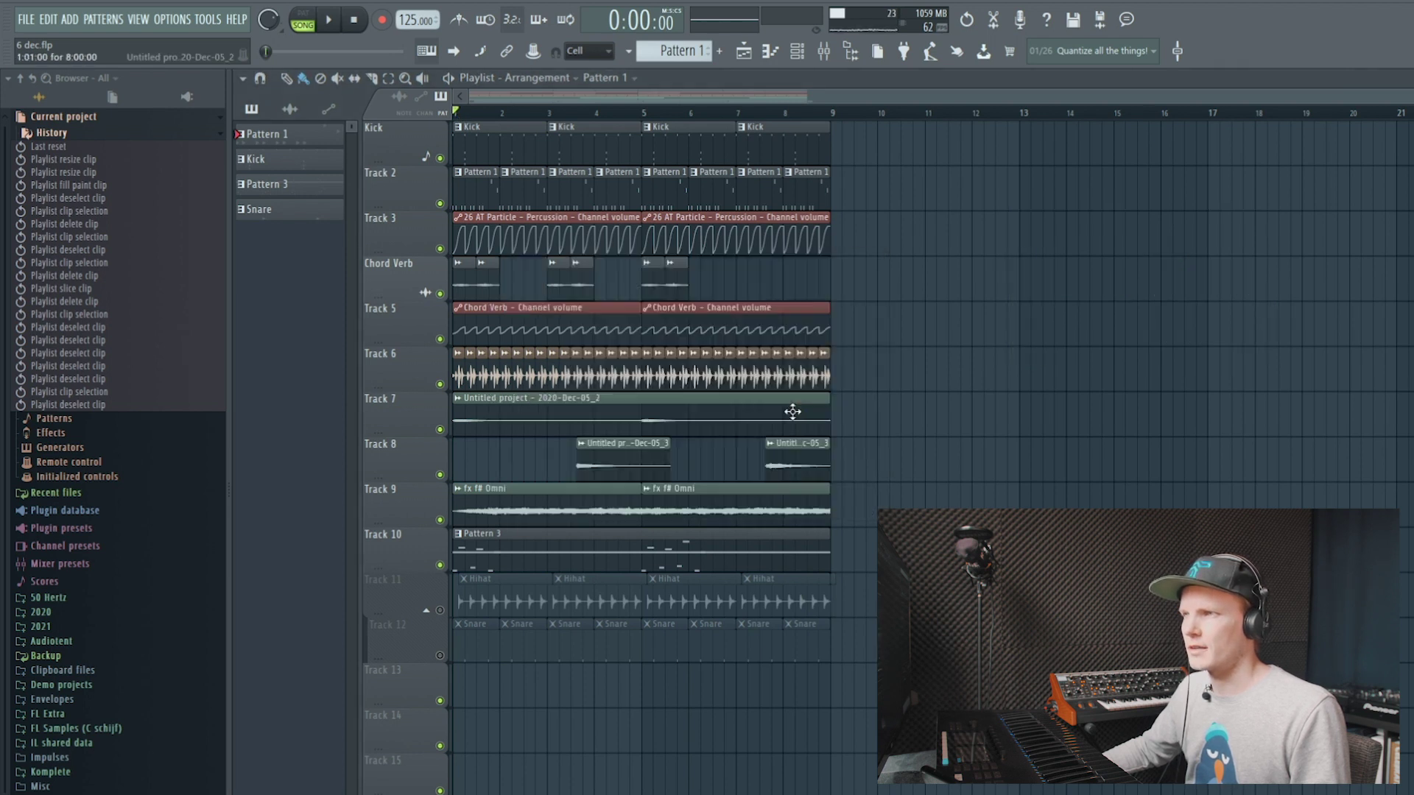
key(F6)
key(F6)
key(F6)
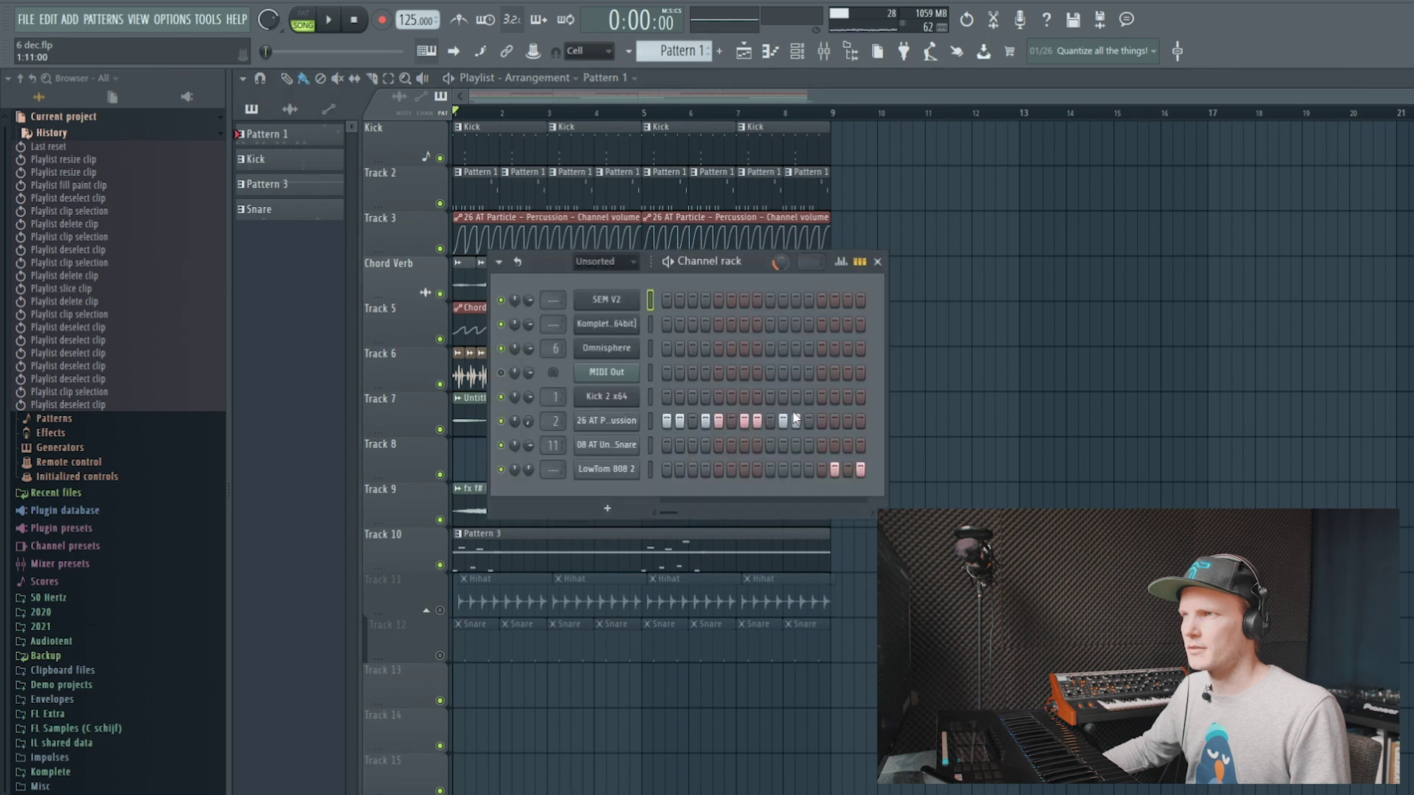
key(F6)
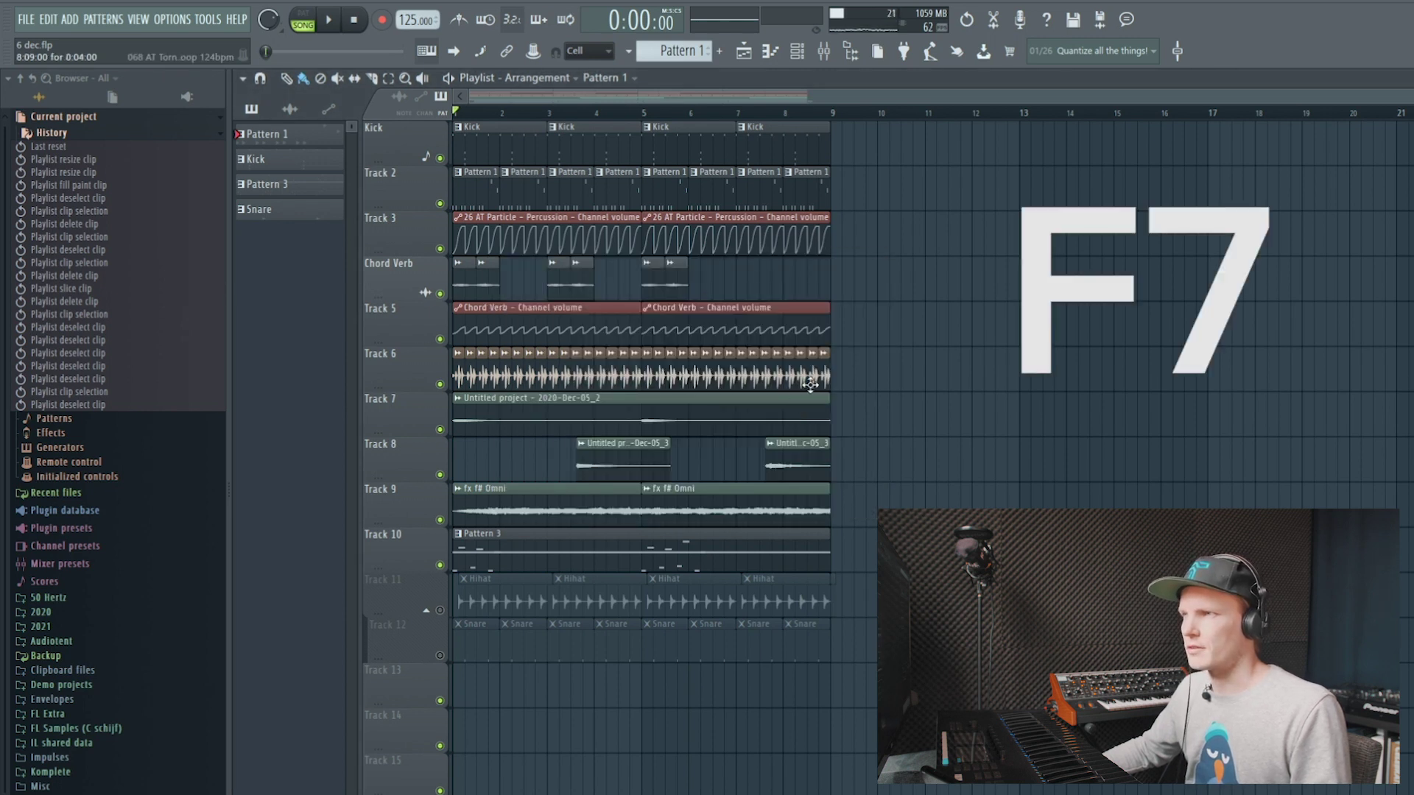
- Toggle SEM V2's piano roll with F7, moving it higher, then bring up the Plugin Picker with F8
key(F7)
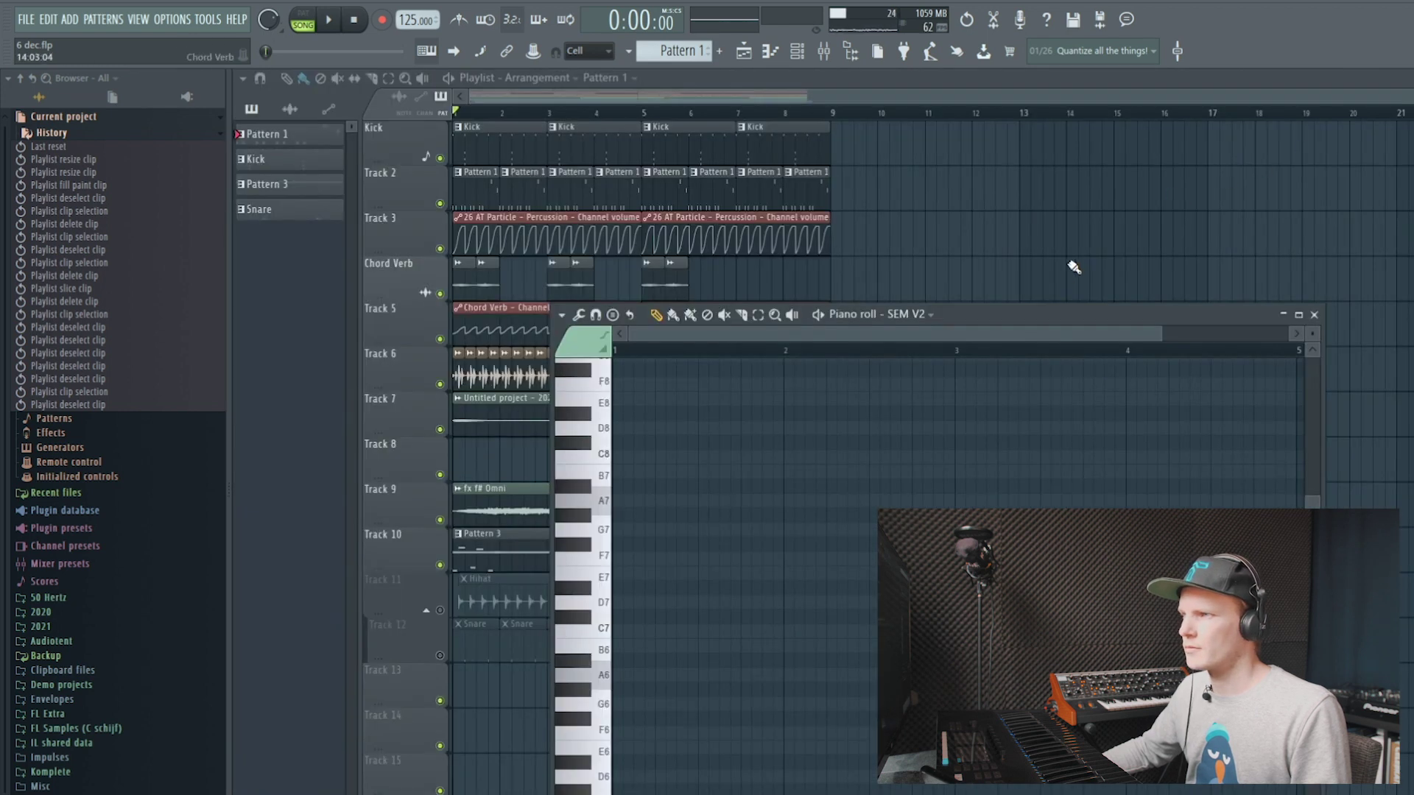
drag(1046, 310, 1091, 174)
key(F7)
key(F7)
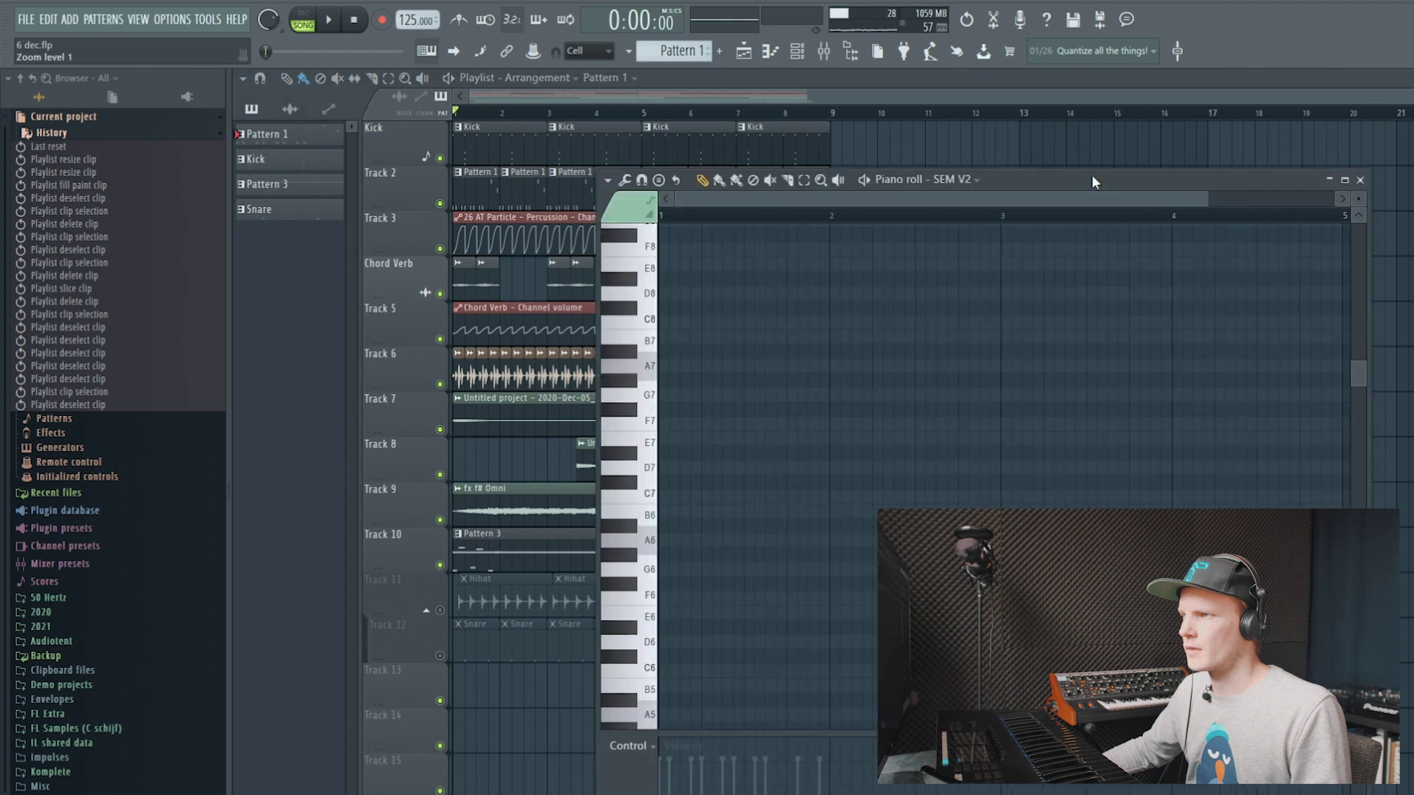
key(F7)
key(F8)
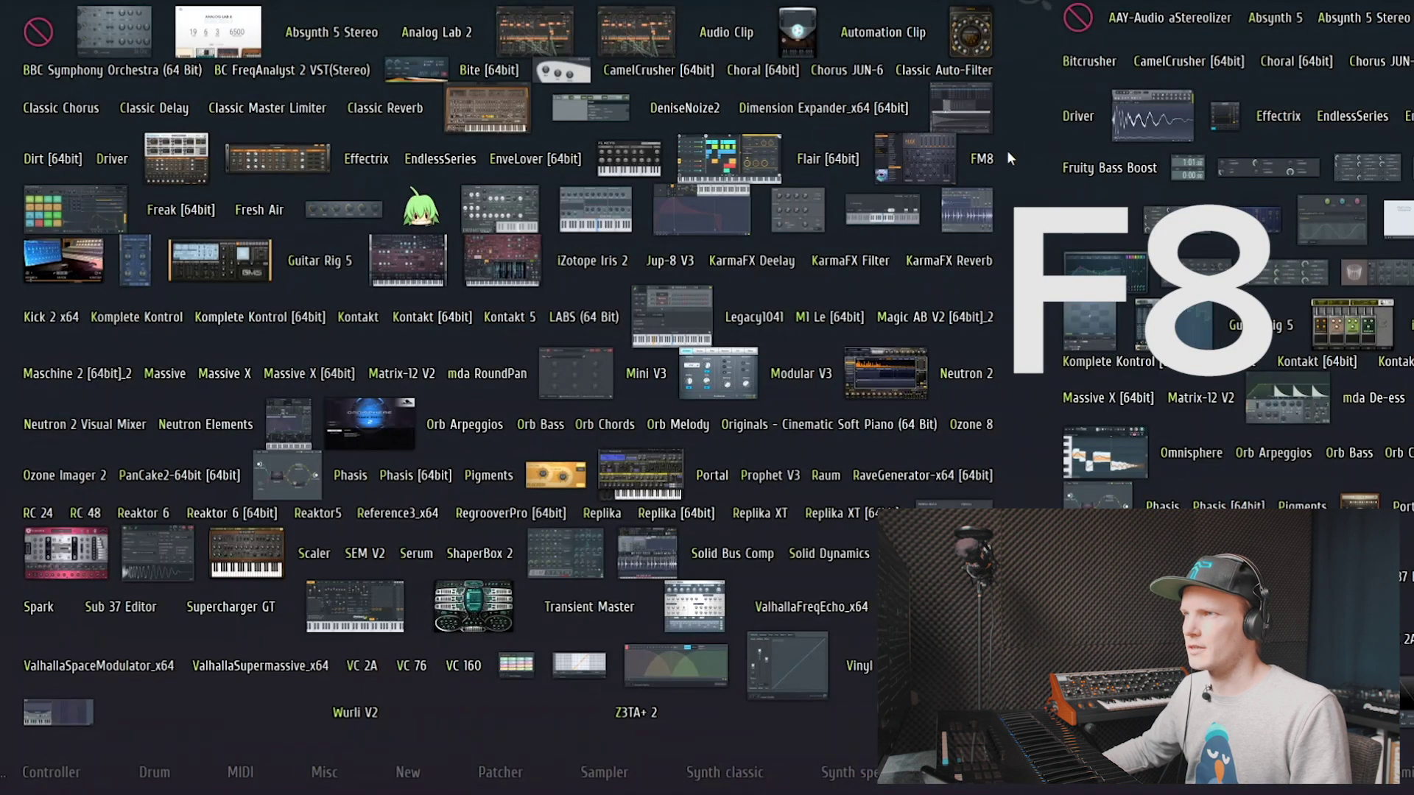
- List the Synth classic plugins in the browser, then open and close the Harmless synth
click(712, 766)
key(F8)
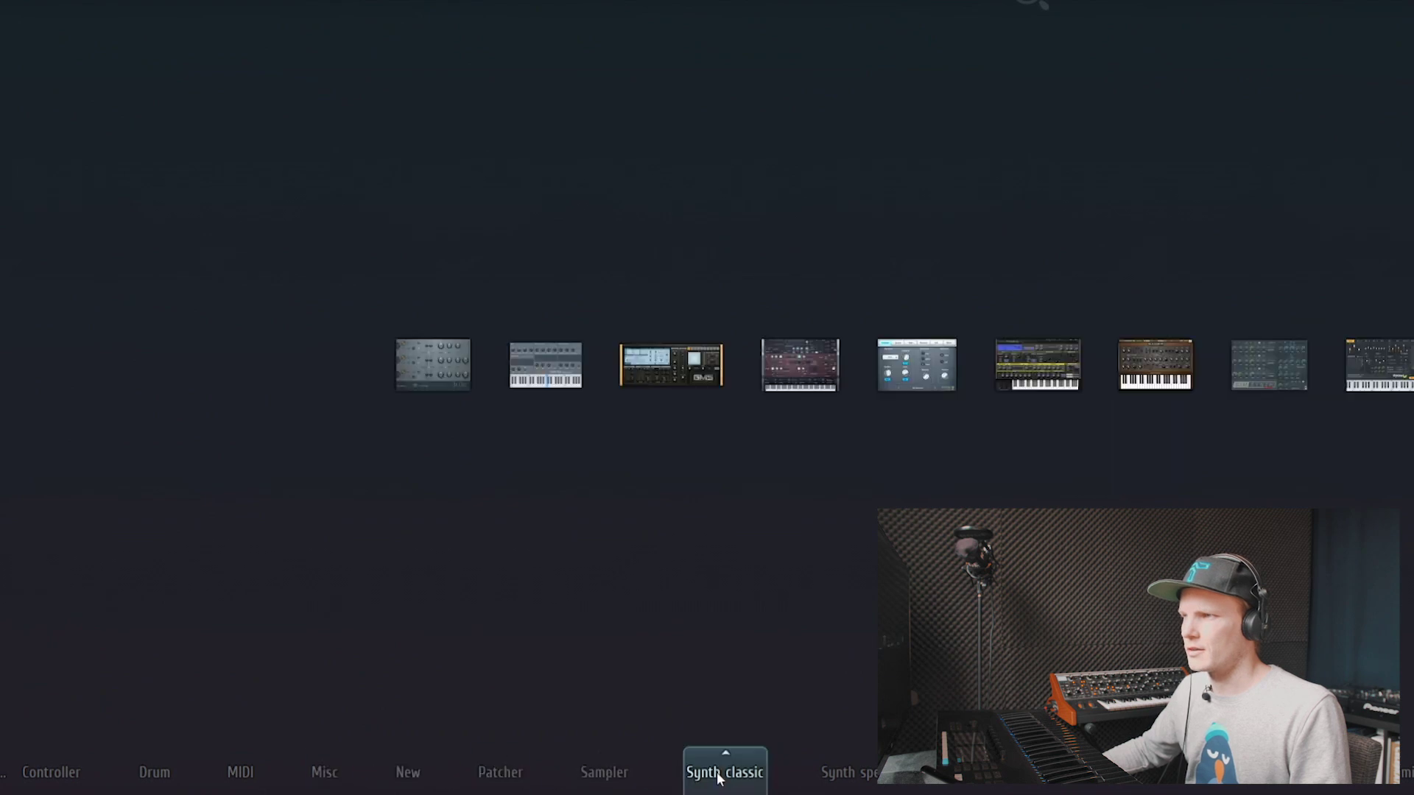
click(807, 363)
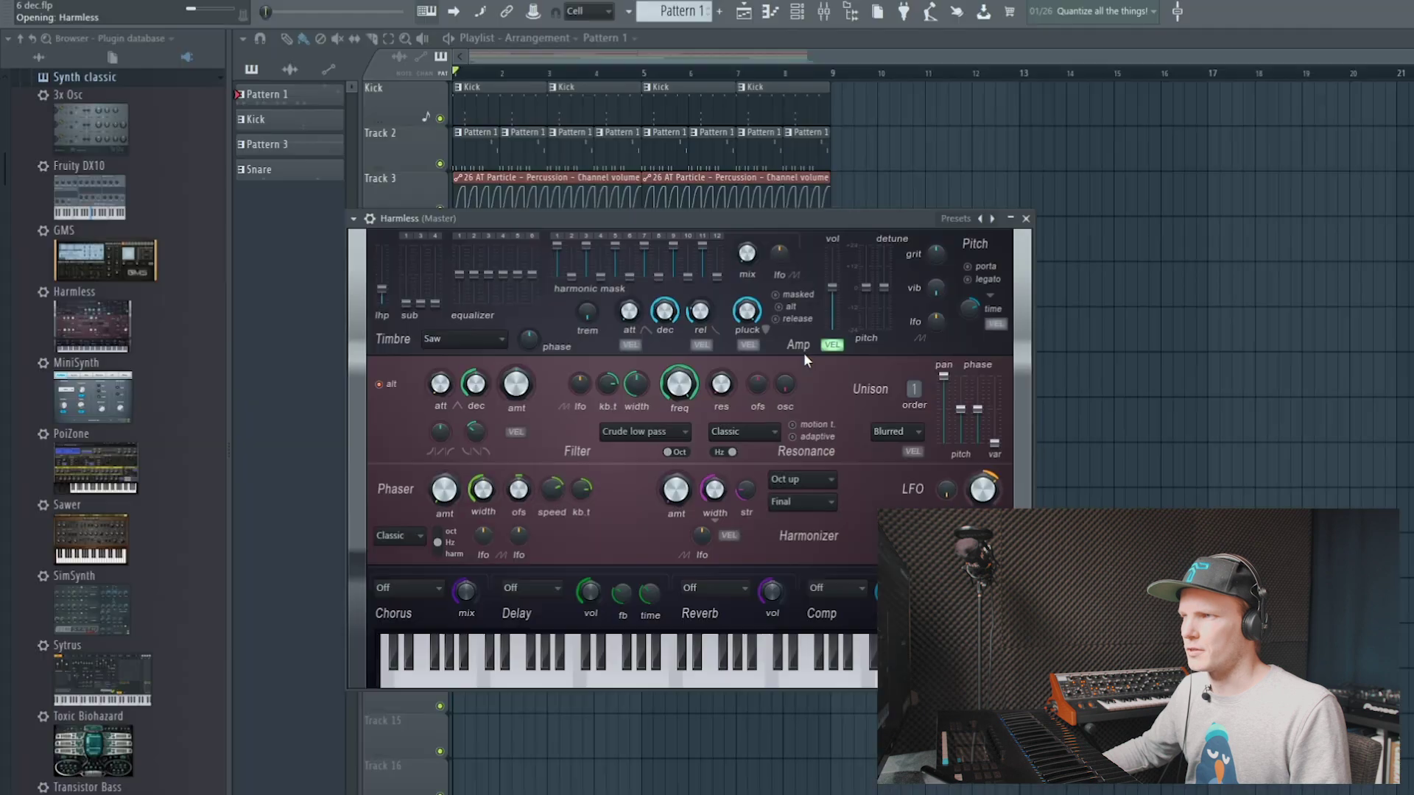
click(1026, 219)
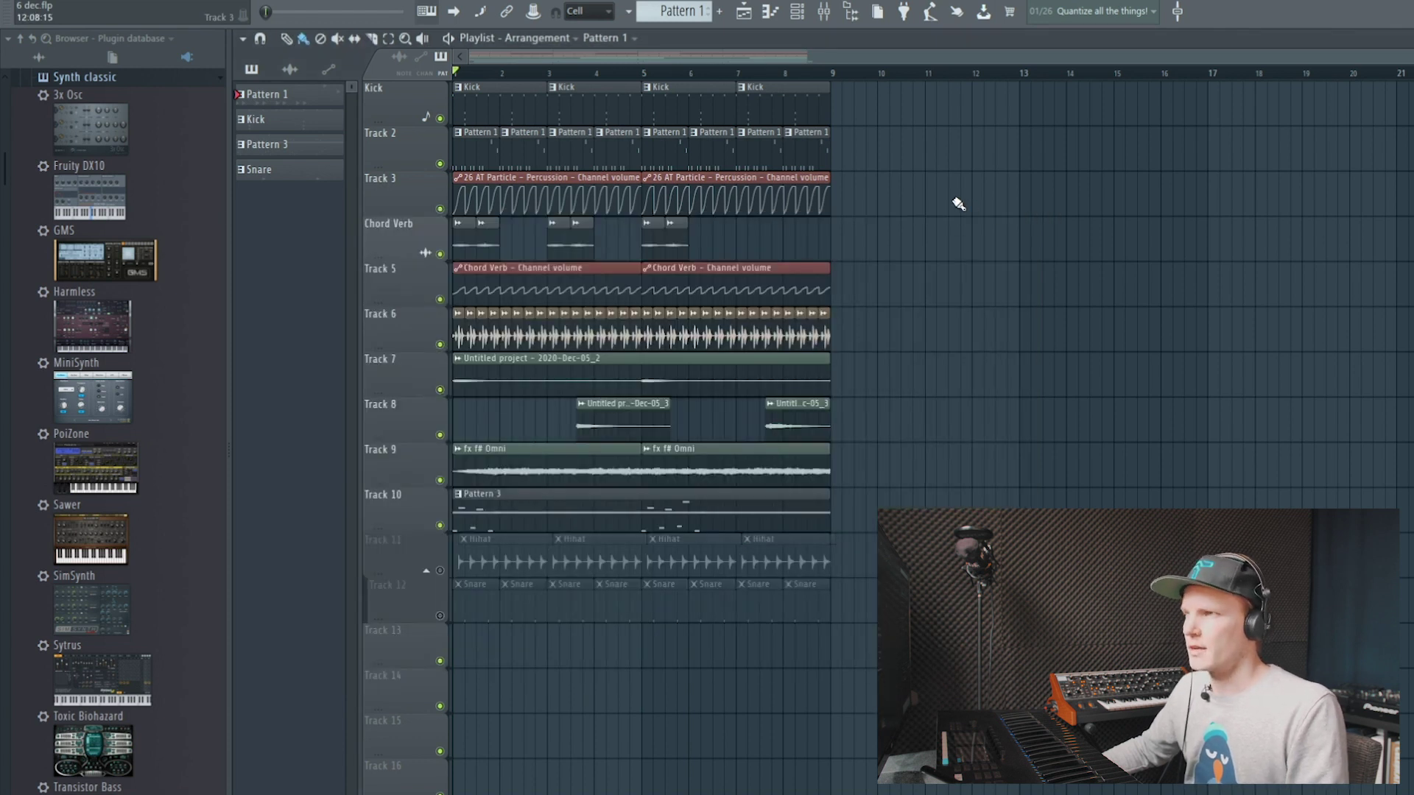
key(F9)
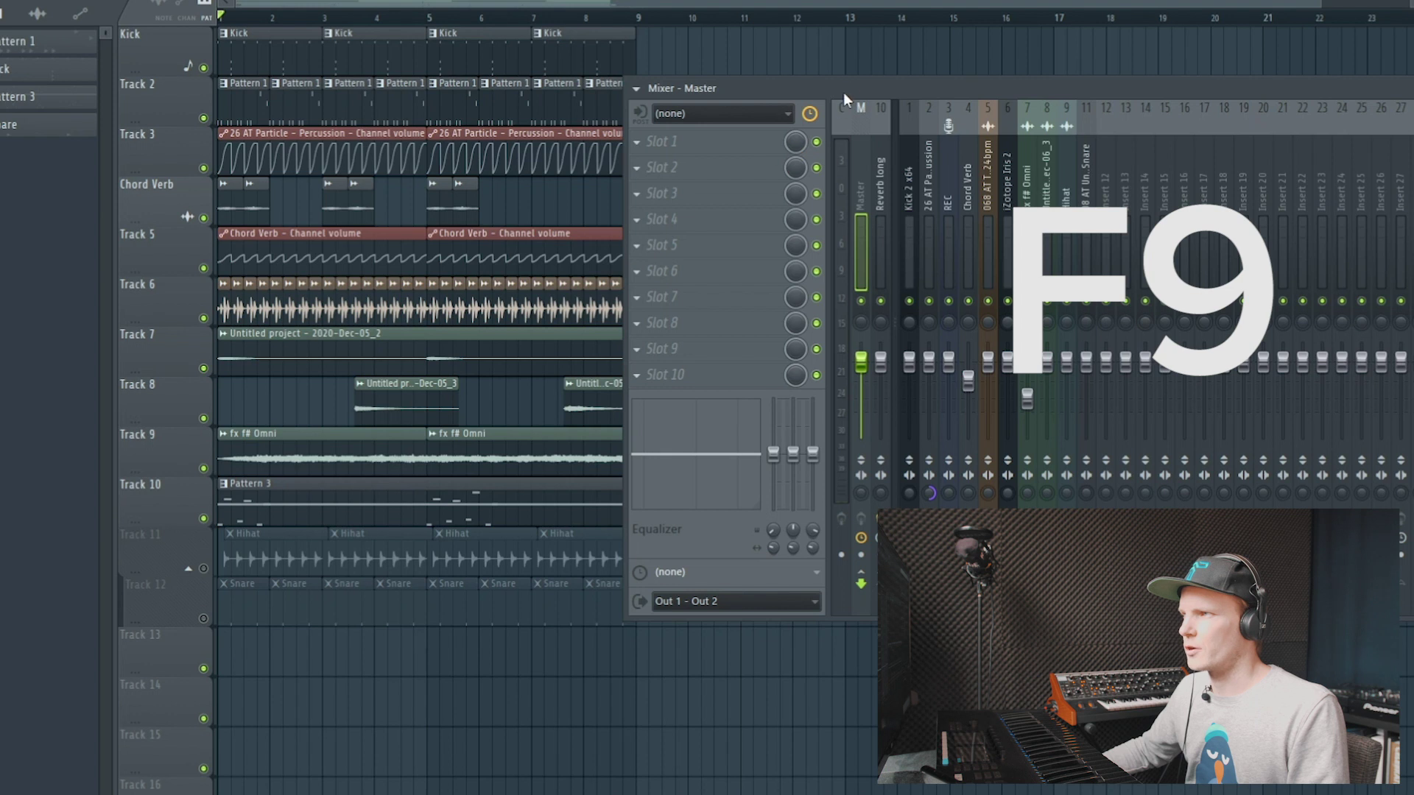
drag(1016, 138, 763, 153)
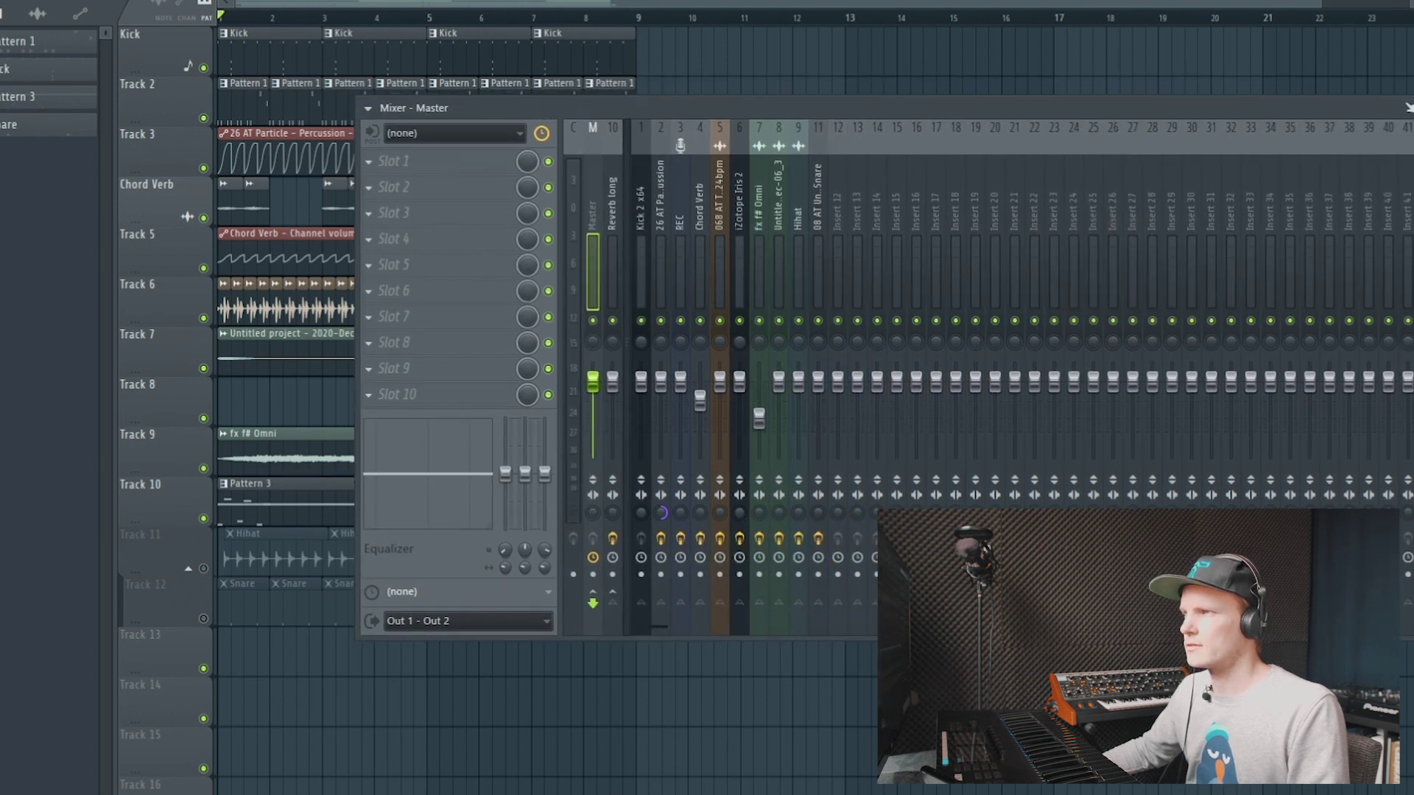
key(F12)
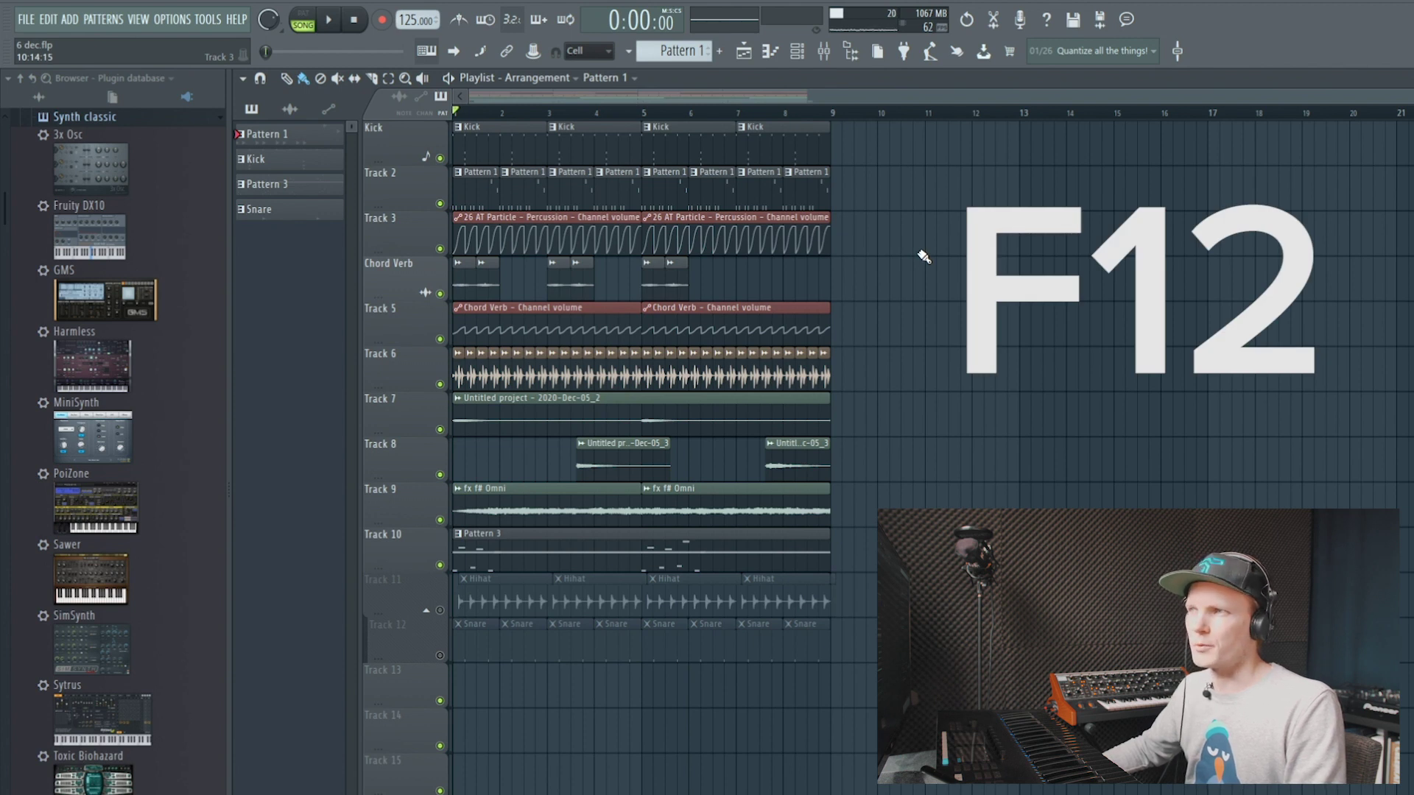
key(F12)
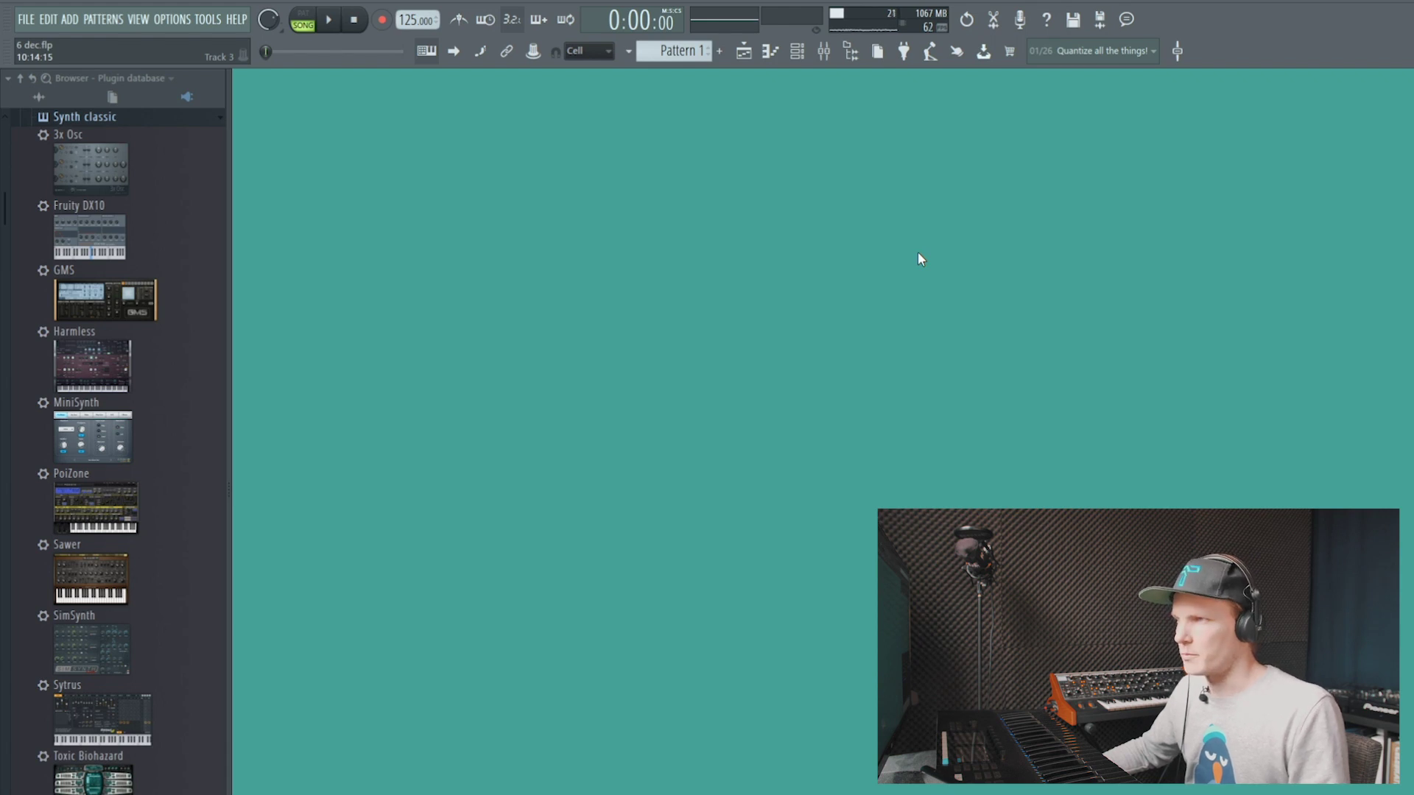
key(F5)
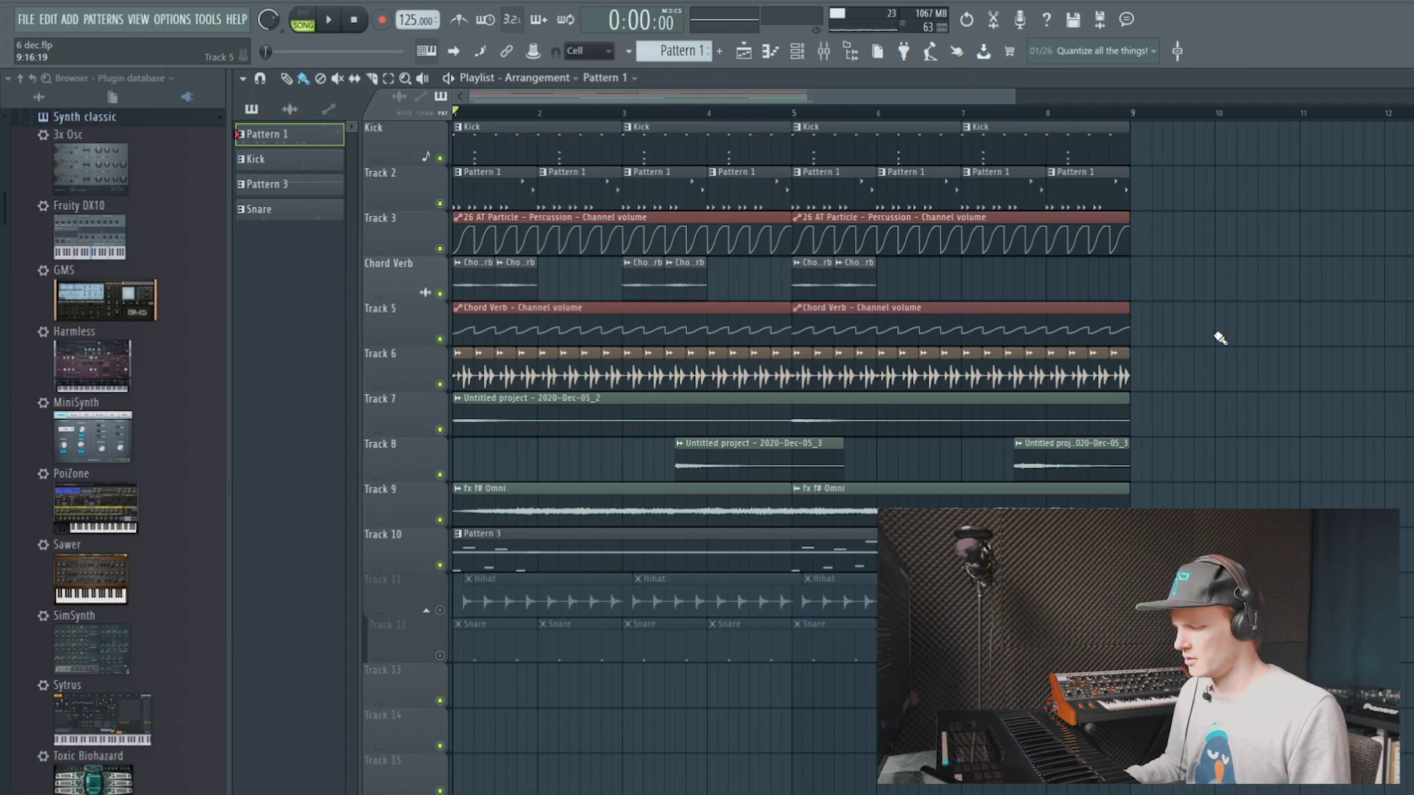
- Step through Kick, Pattern 3 and Snare with keypad +/−, pick Kick, then step forward to Snare
key(KP_Add)
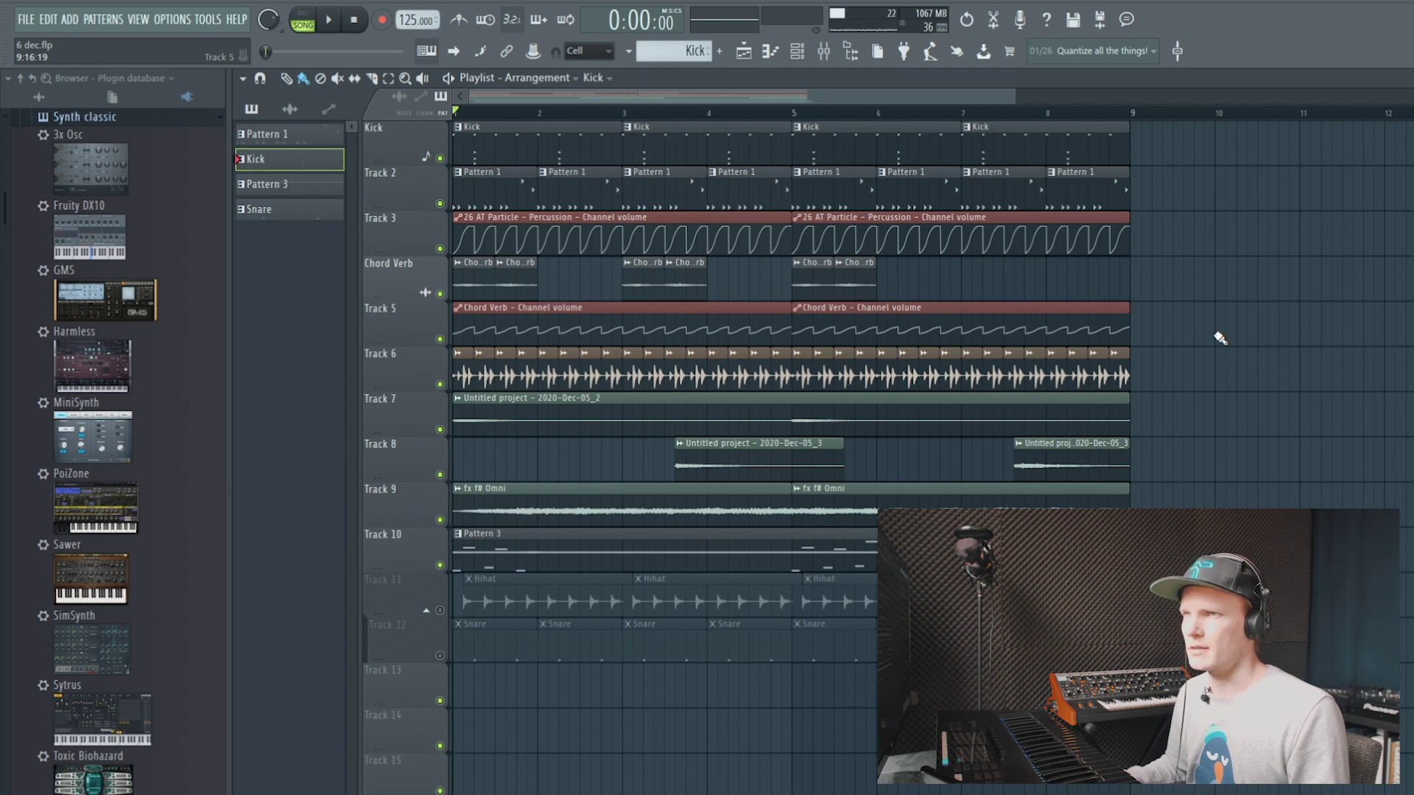
key(KP_Add)
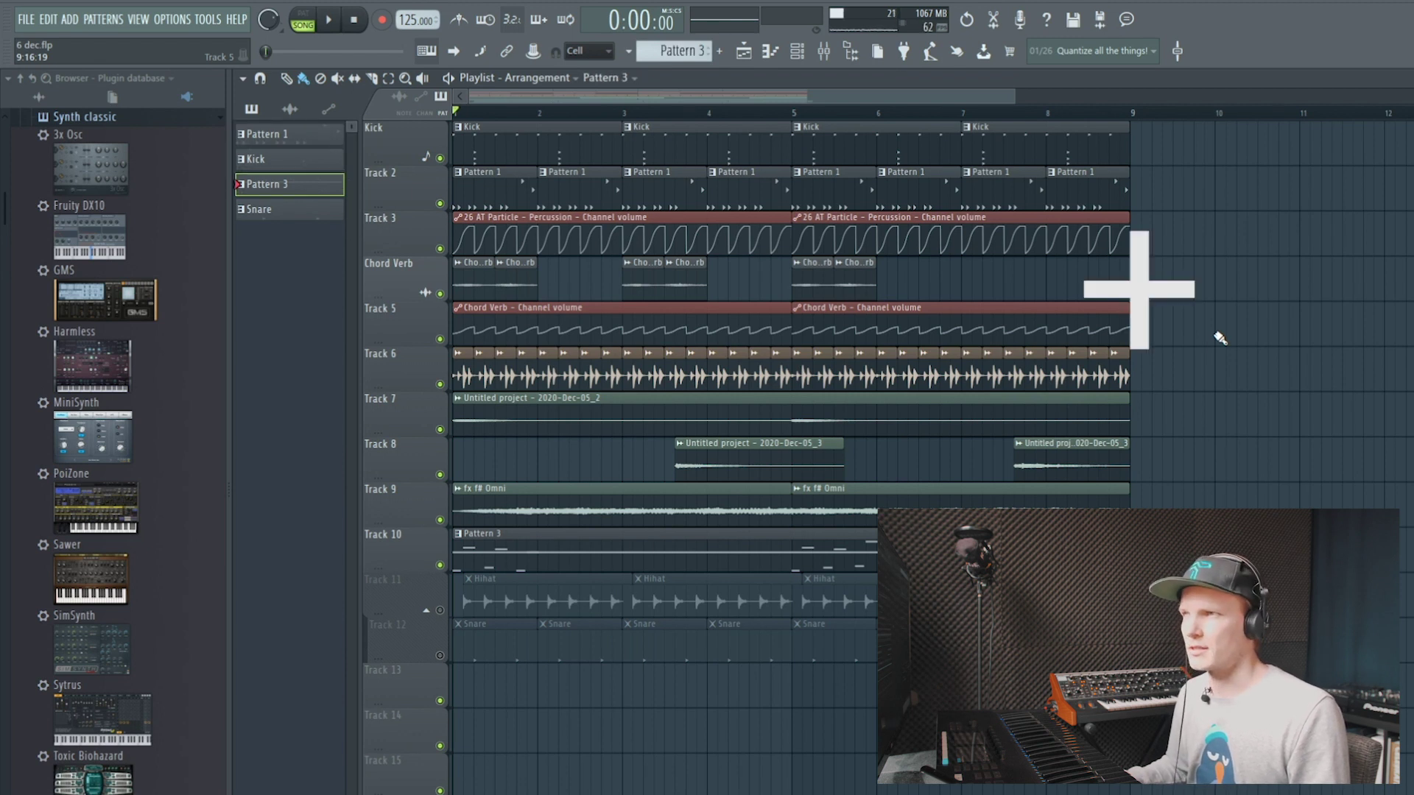
key(KP_Add)
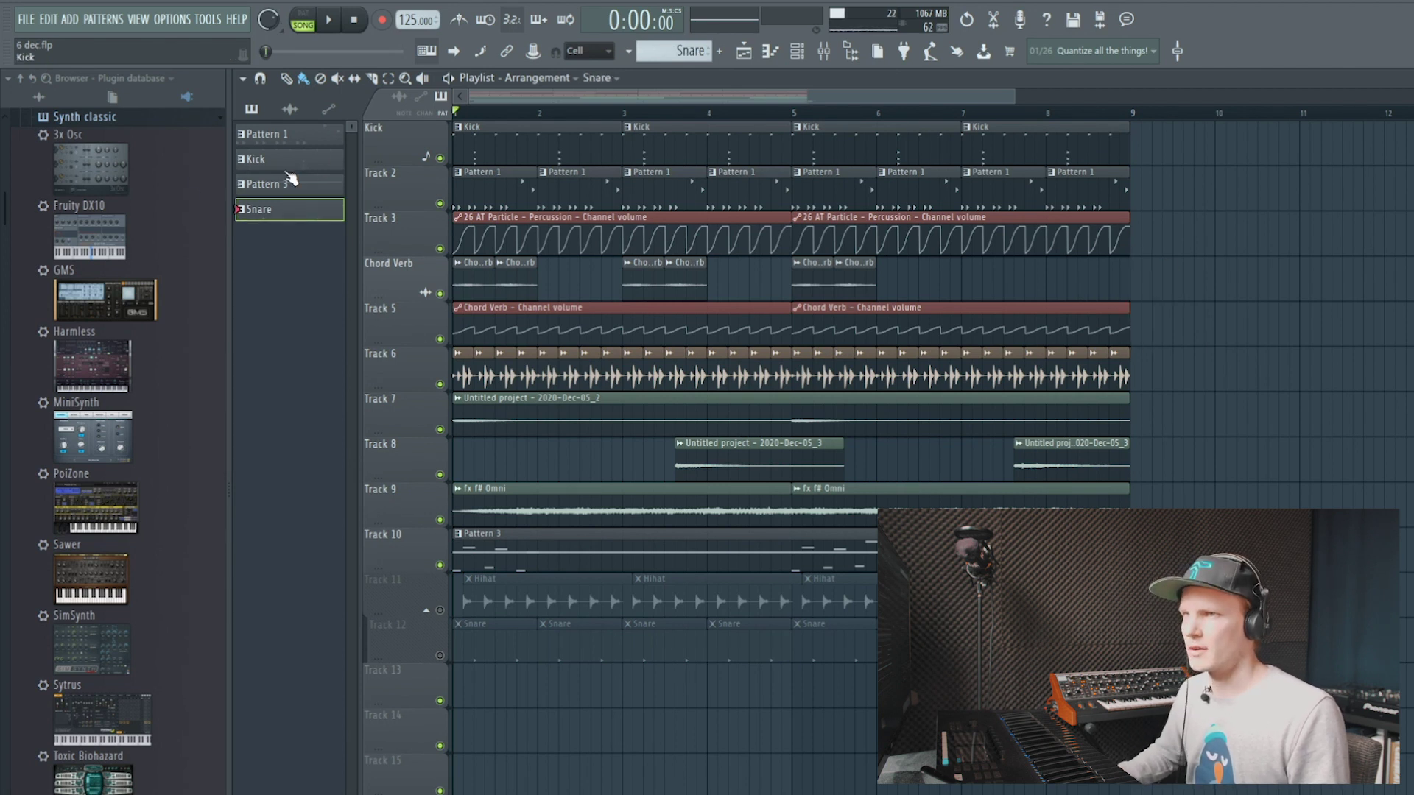
key(KP_Subtract)
key(KP_Subtract)
key(KP_Subtract)
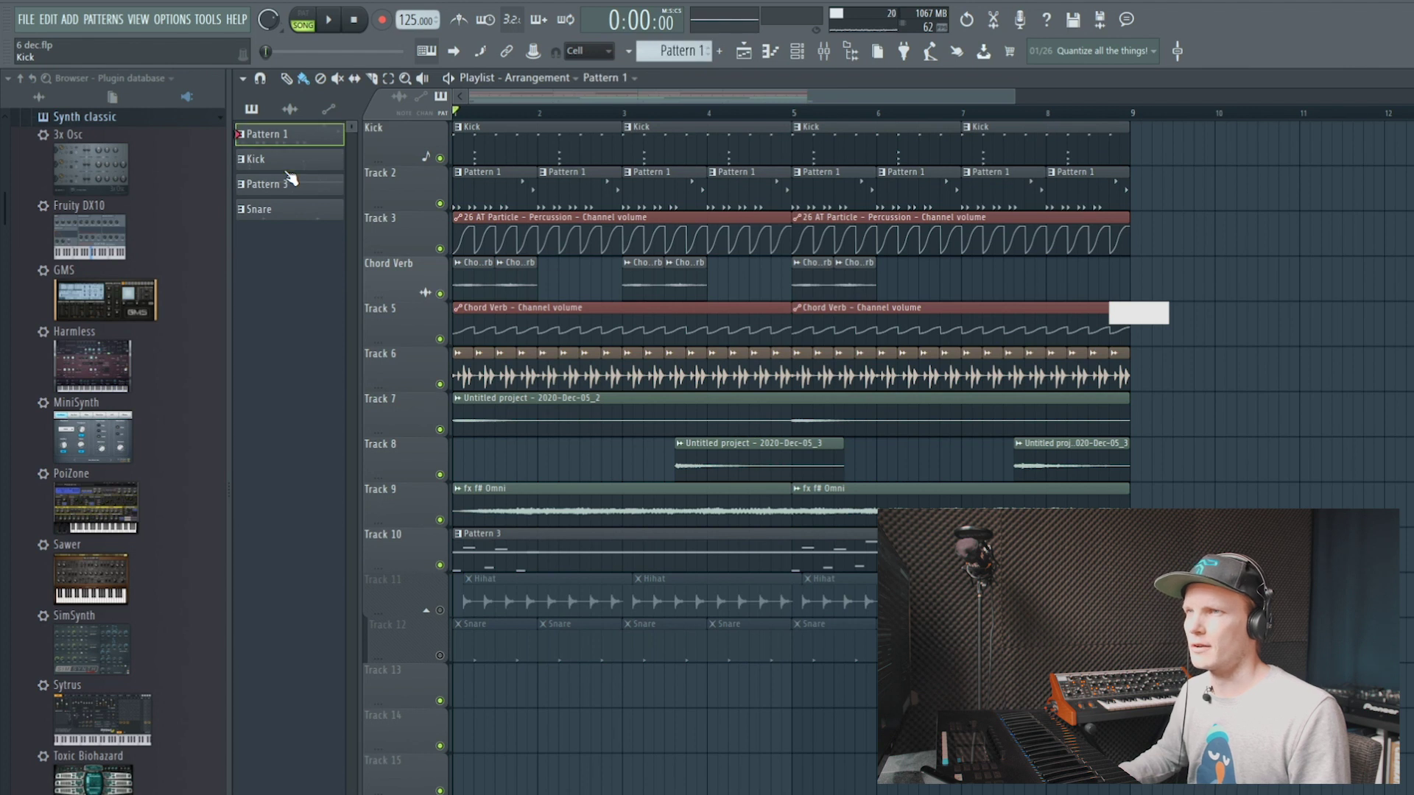
key(KP_Add)
key(KP_Add)
key(KP_Subtract)
key(KP_Subtract)
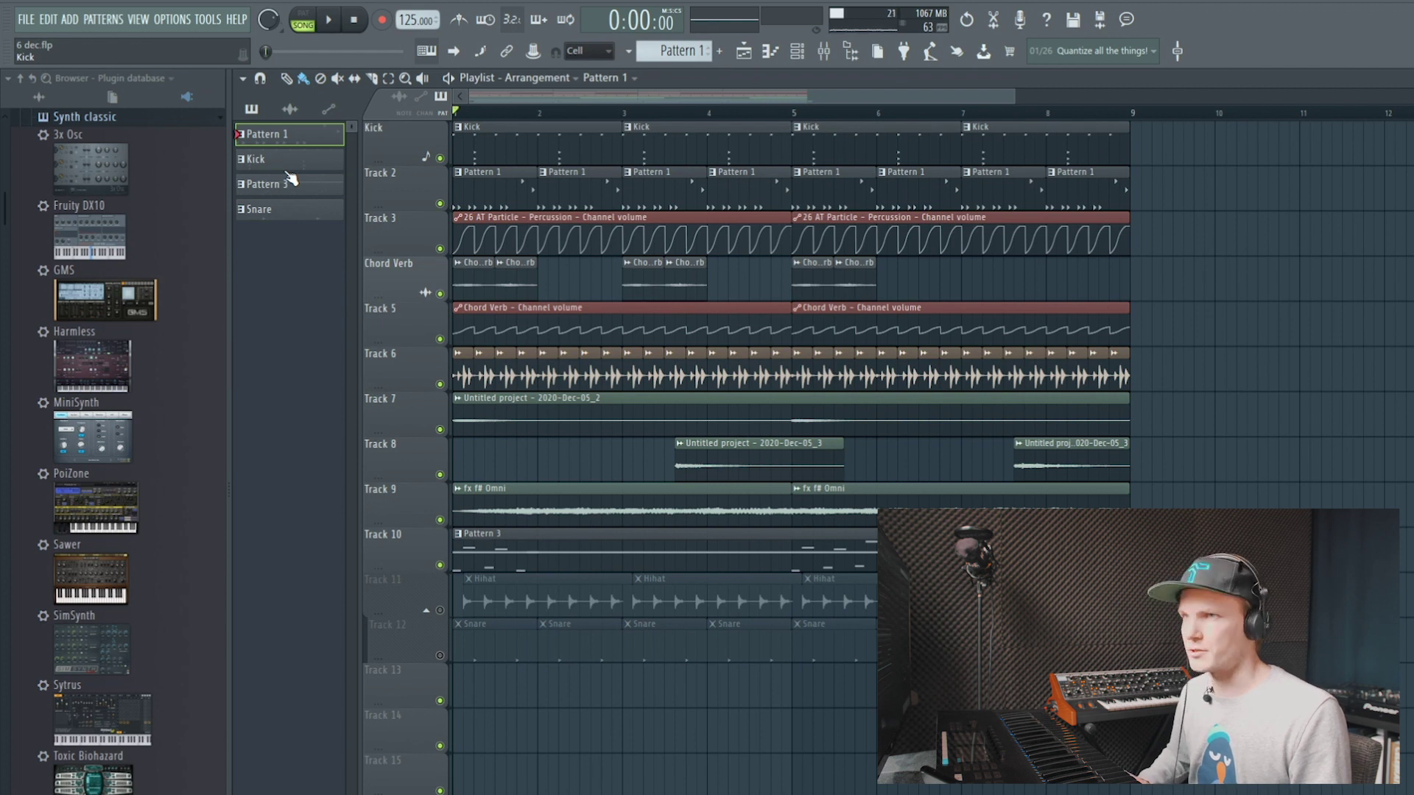
click(288, 169)
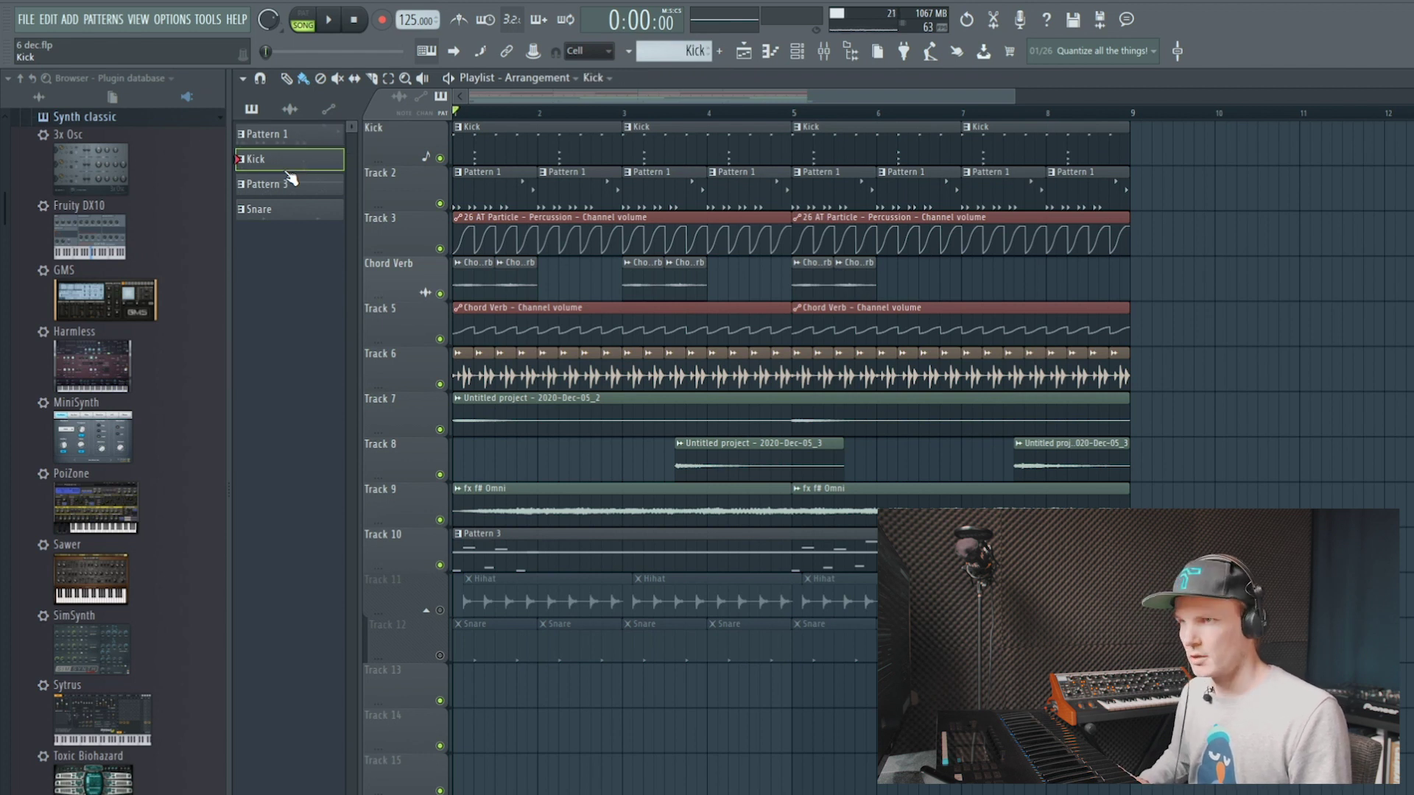
key(KP_Add)
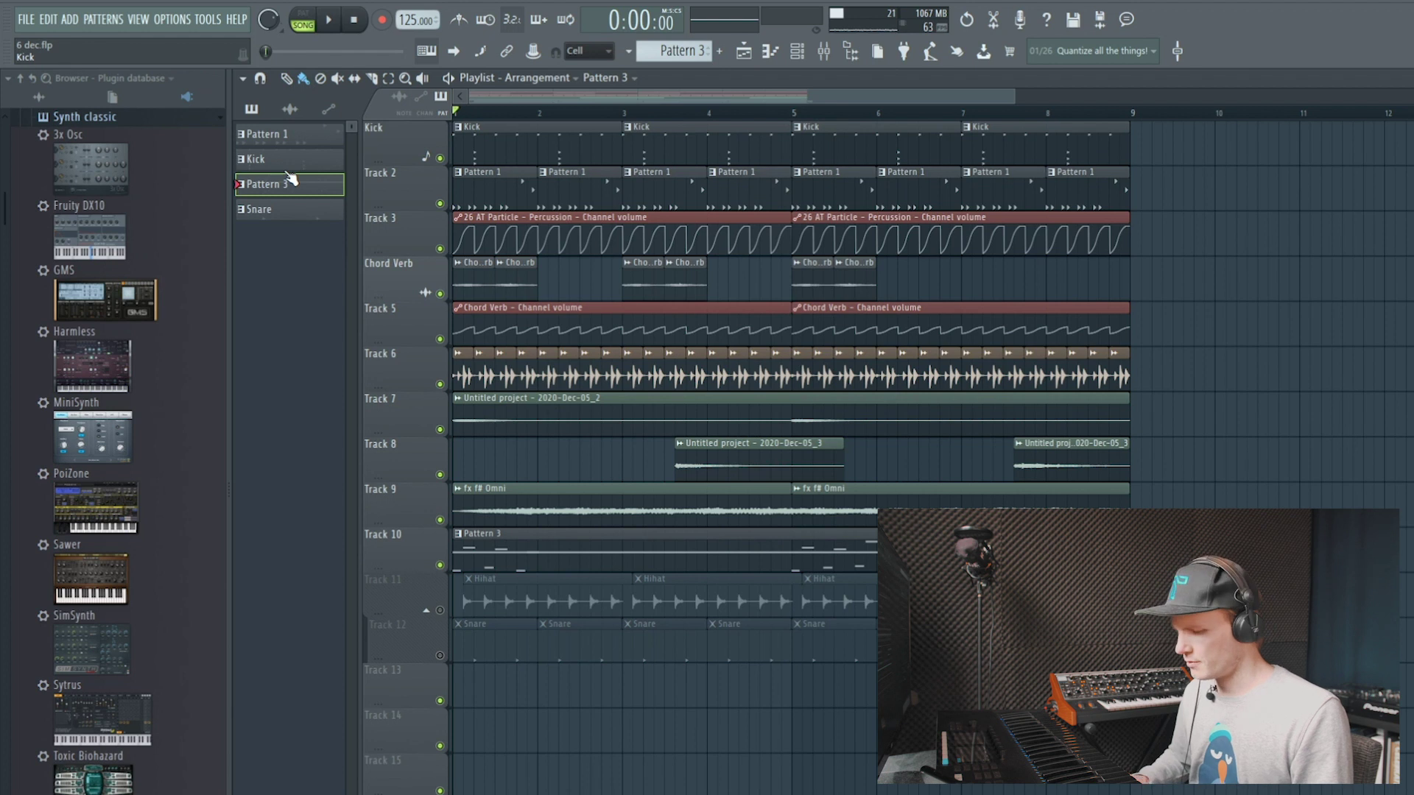
key(KP_Add)
scroll(1023, 102, down, 1)
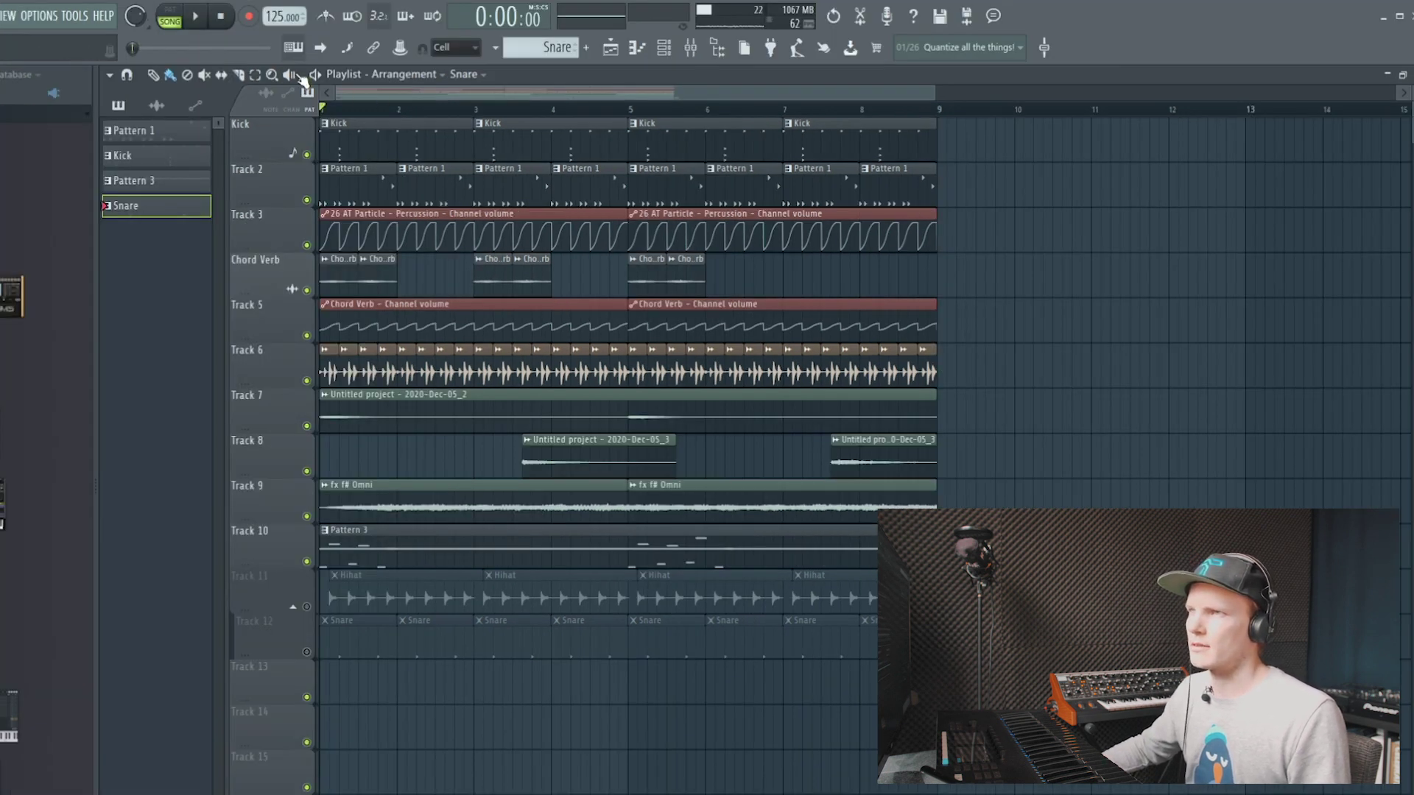
- Select bars 1–9, duplicate them twice with Ctrl+B, then undo the duplicates
click(259, 75)
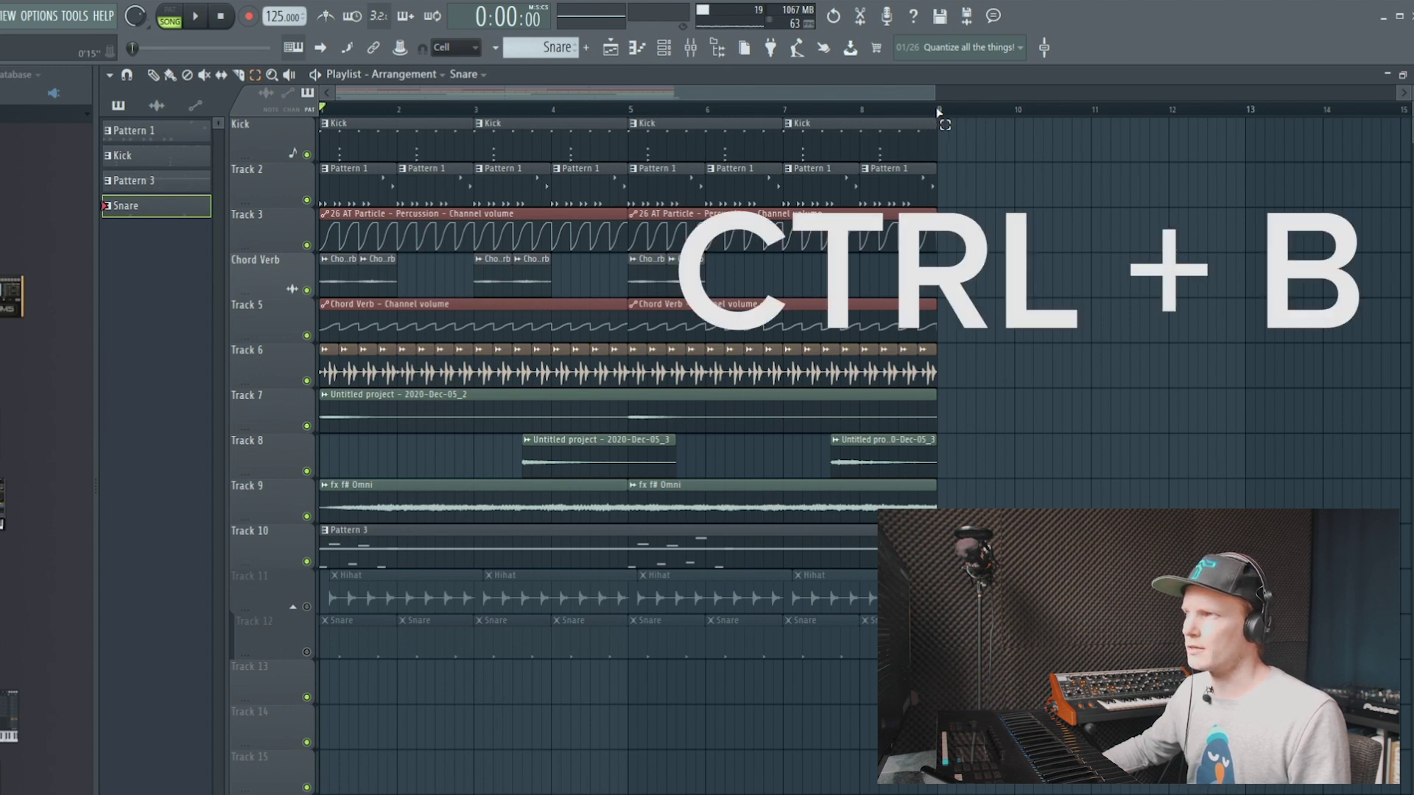
drag(939, 111, 321, 110)
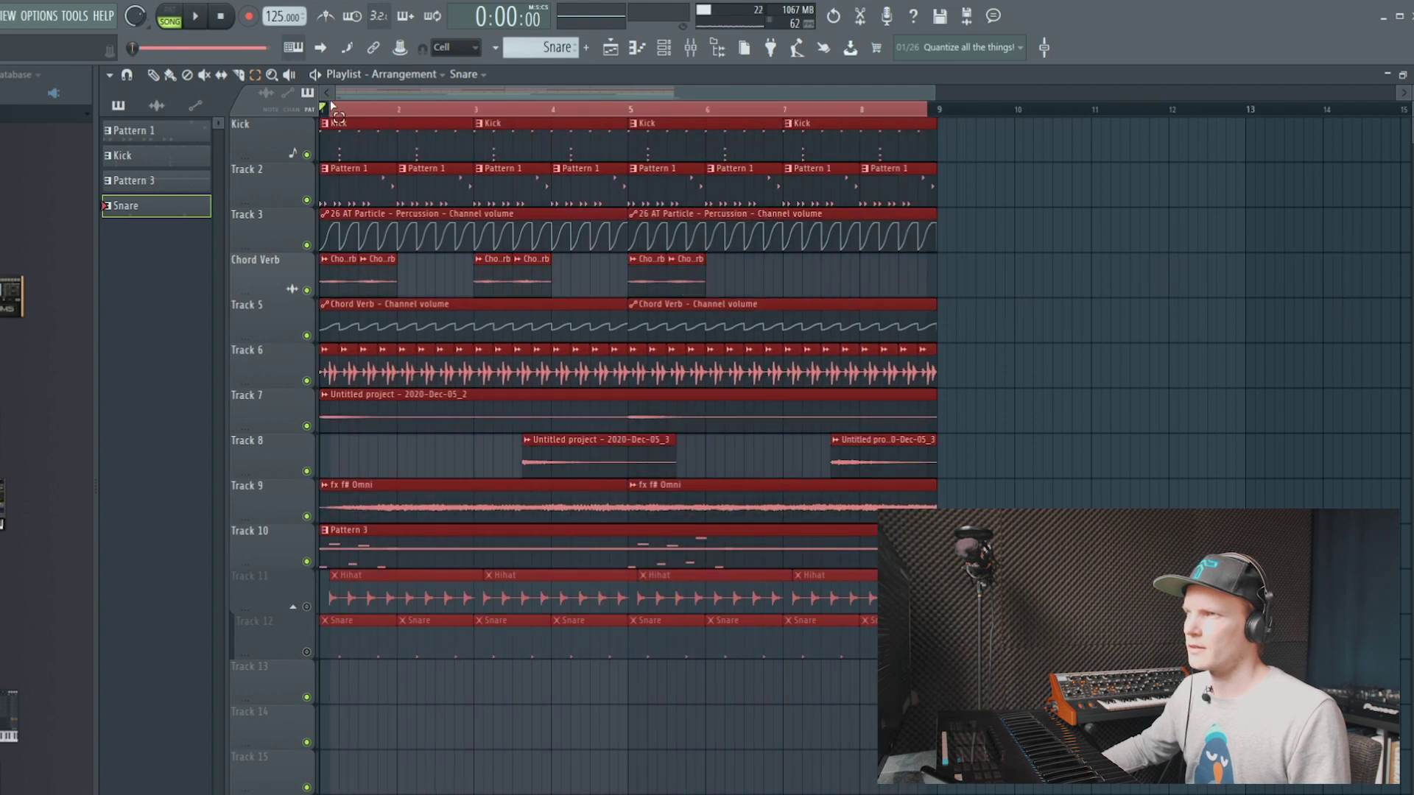
drag(941, 111, 306, 102)
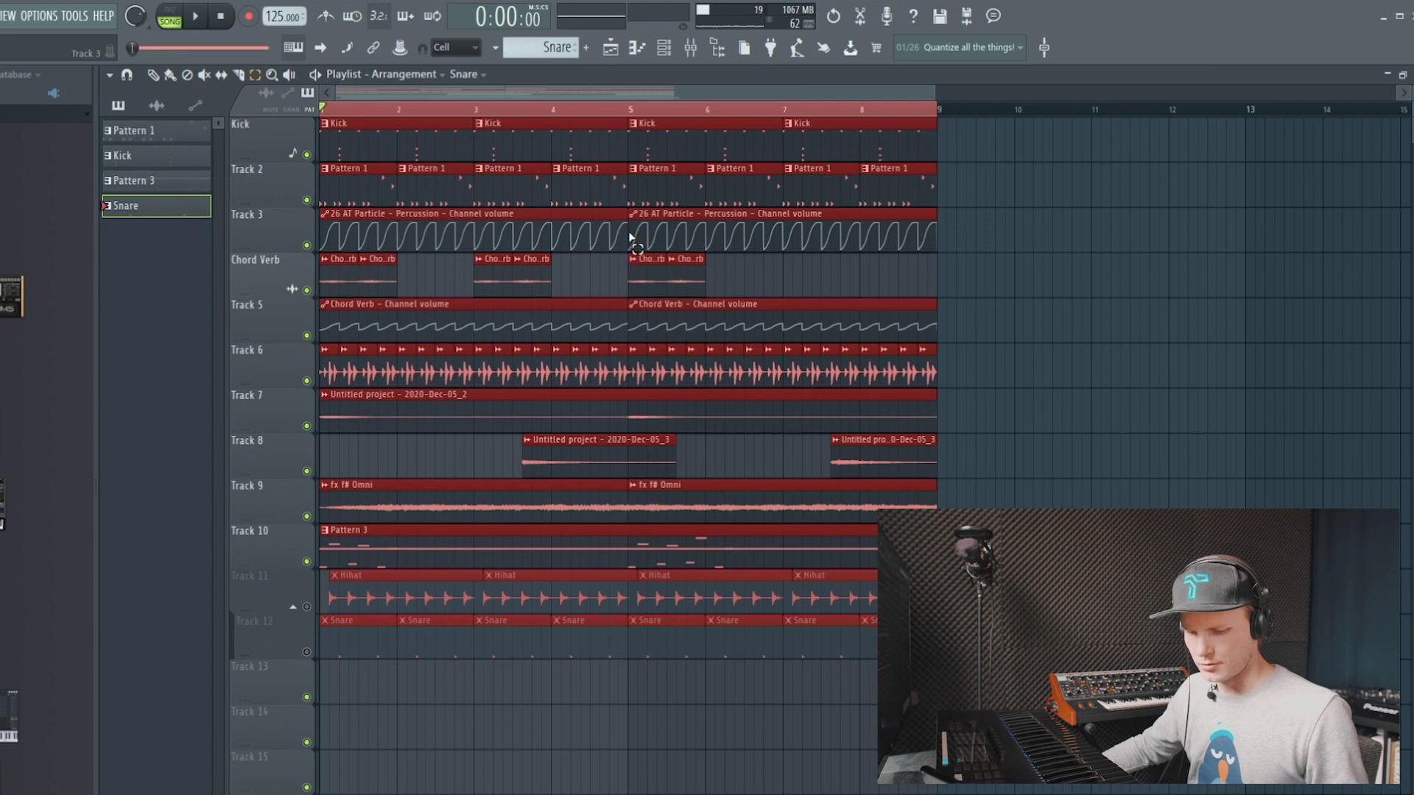
key(ctrl+b)
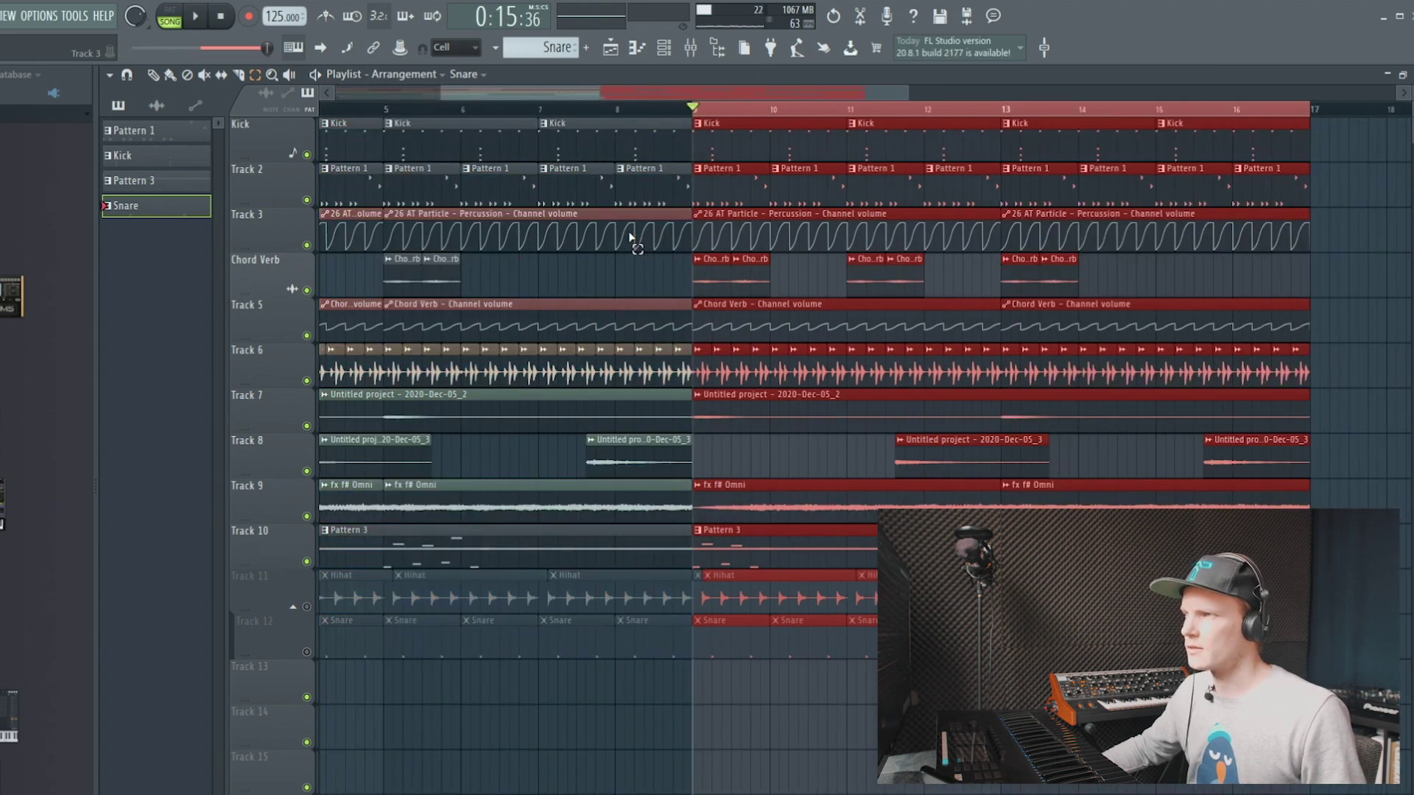
key(ctrl+b)
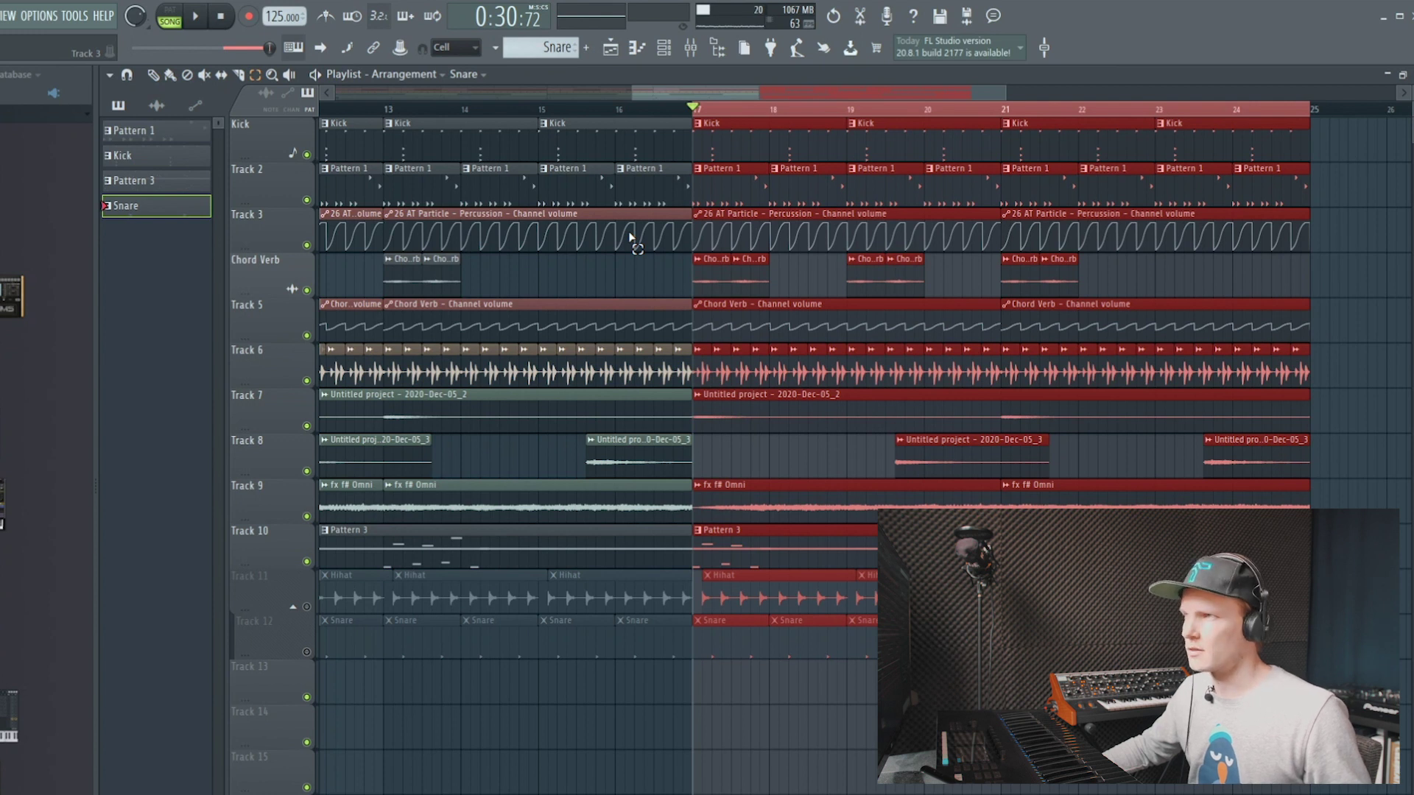
key(ctrl+alt+z)
key(ctrl+alt+z)
- Select the Track 2, Track 3 and Kick clips in bars 1–9 and duplicate them with Ctrl+B
drag(796, 92, 282, 81)
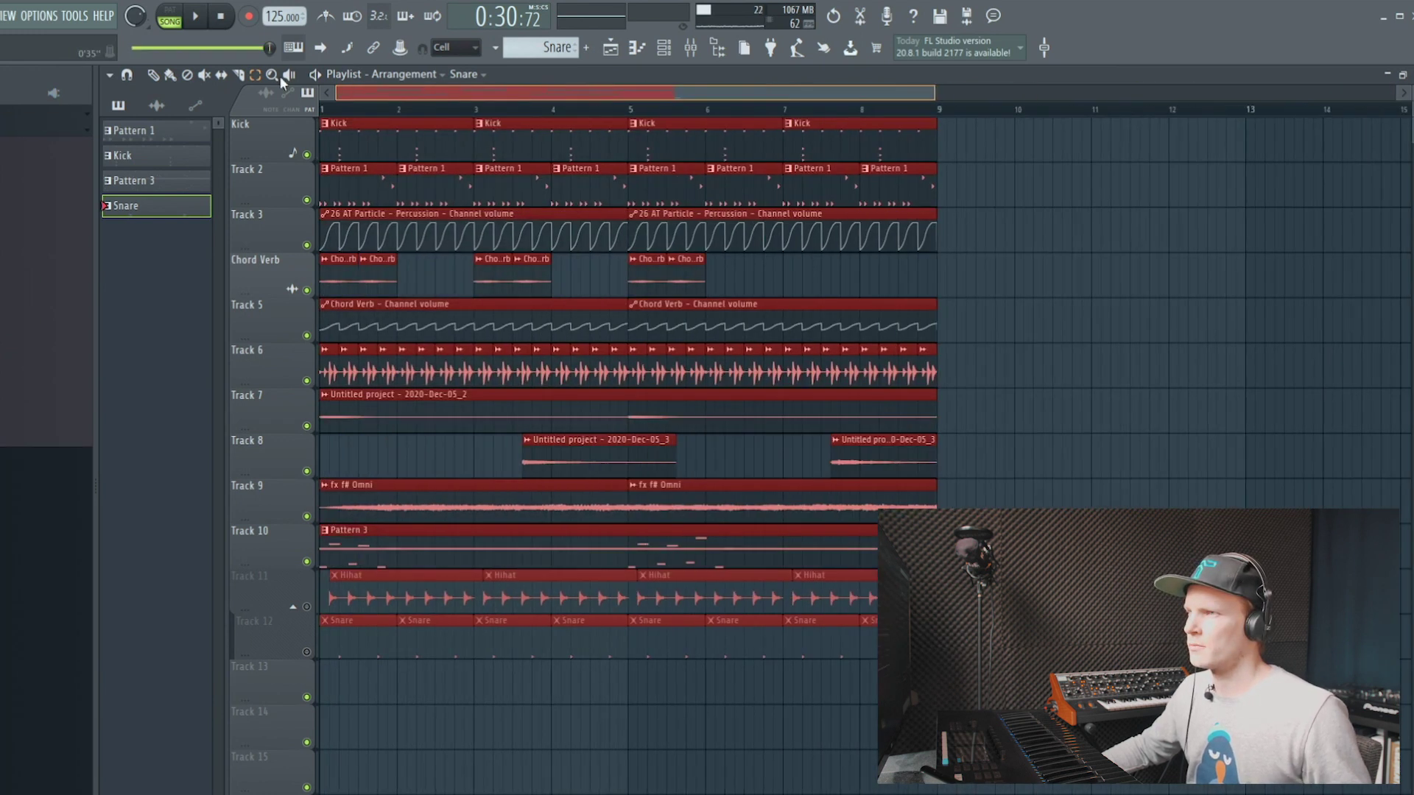
click(1057, 231)
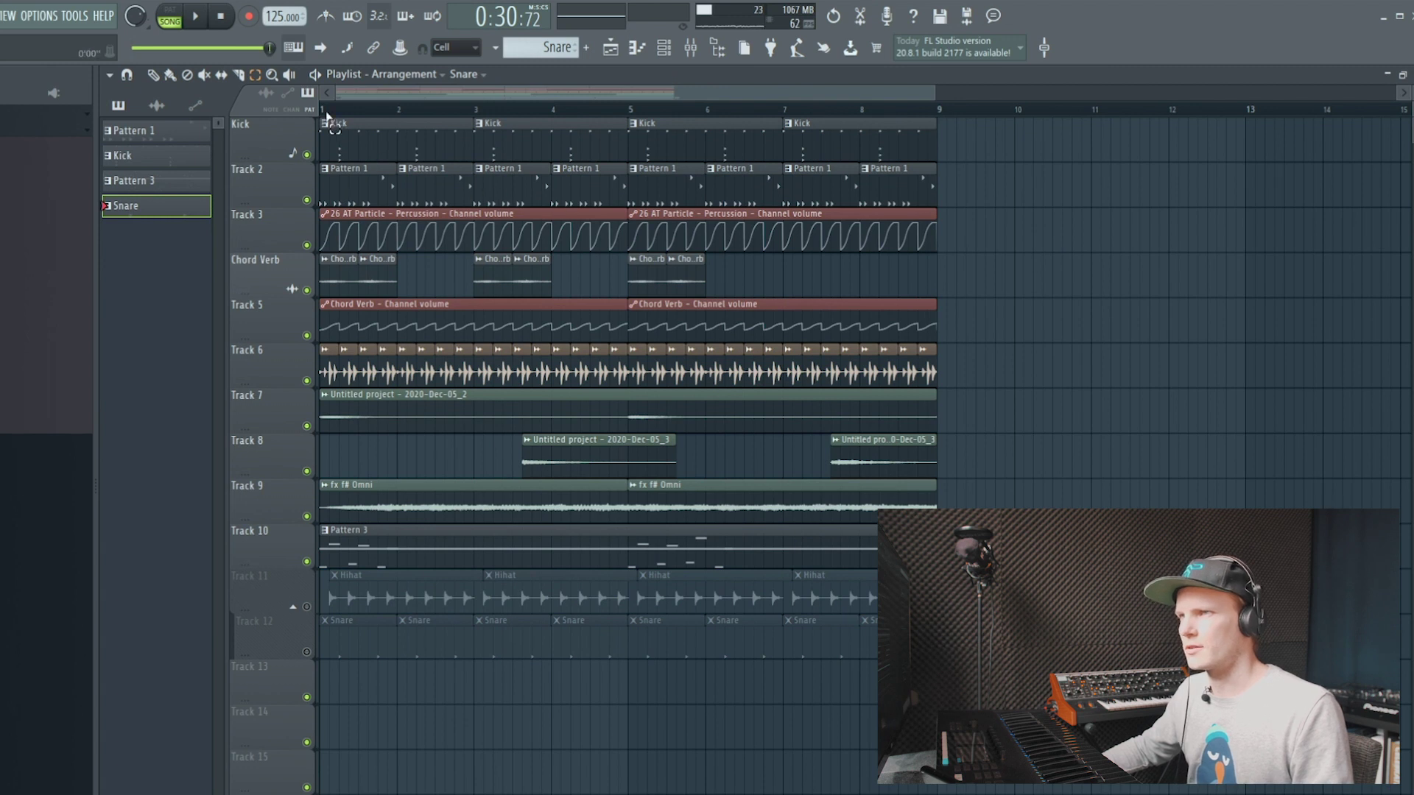
drag(322, 114, 940, 122)
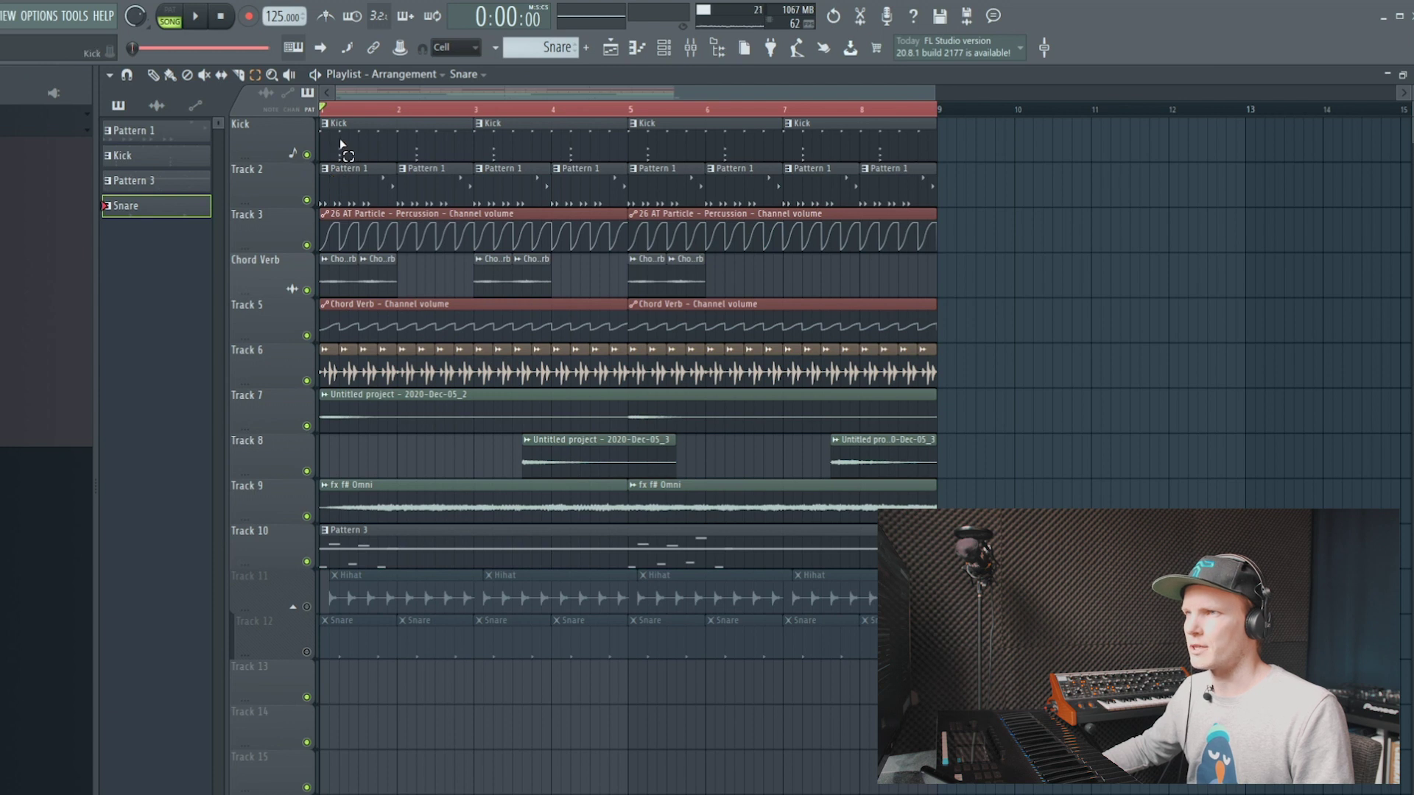
drag(339, 169, 930, 245)
drag(900, 144, 350, 139)
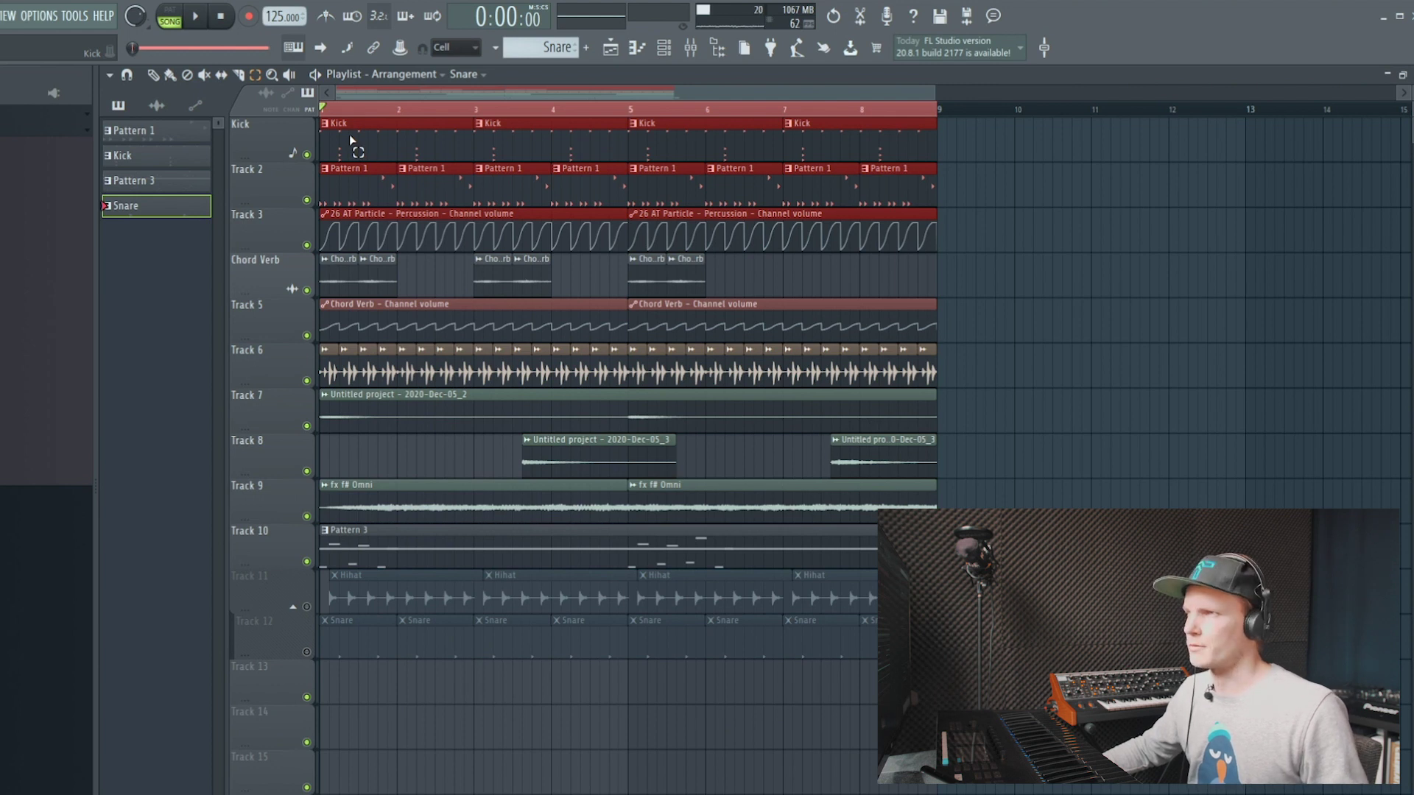
key(ctrl+b)
key(ctrl+b)
key(ctrl+b)
key(ctrl+b)
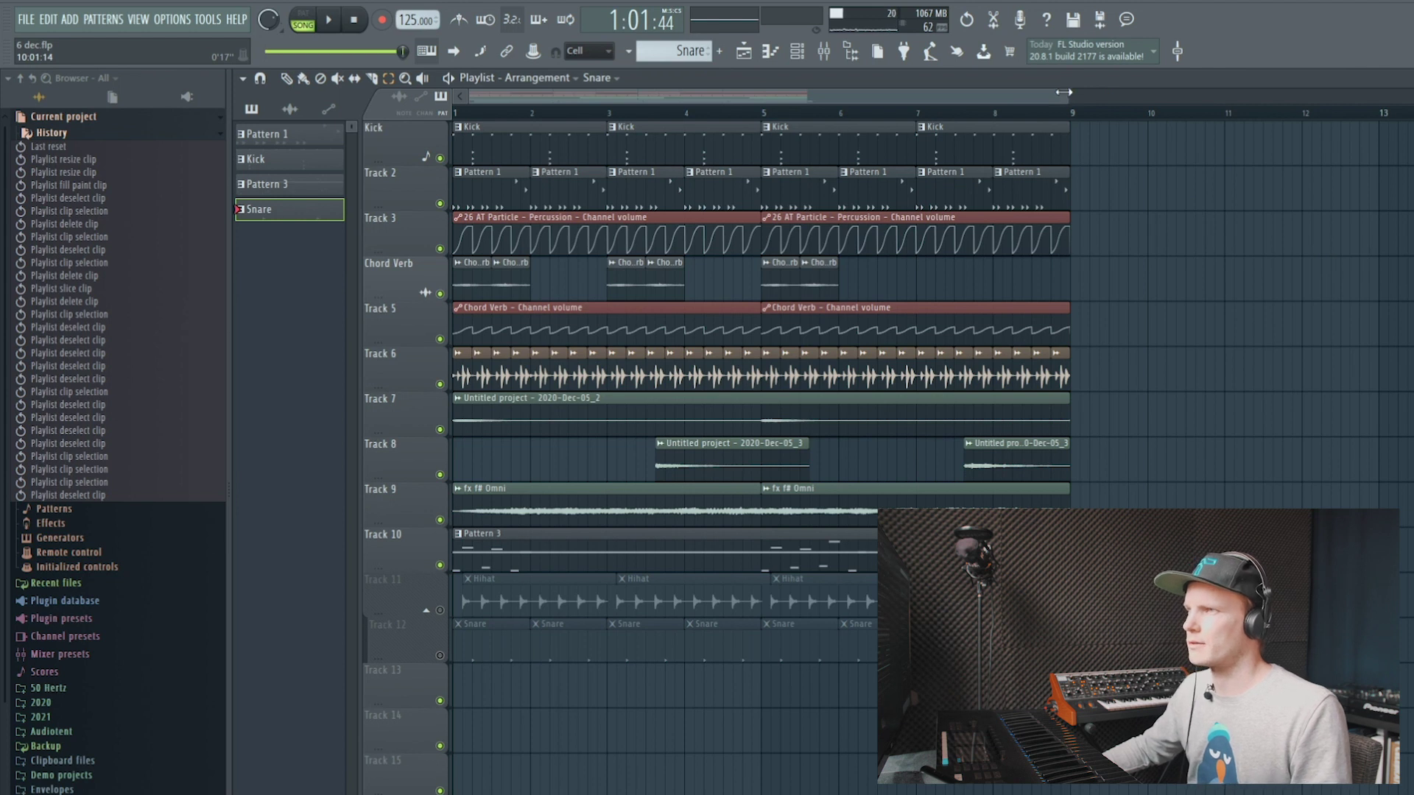
key(F6)
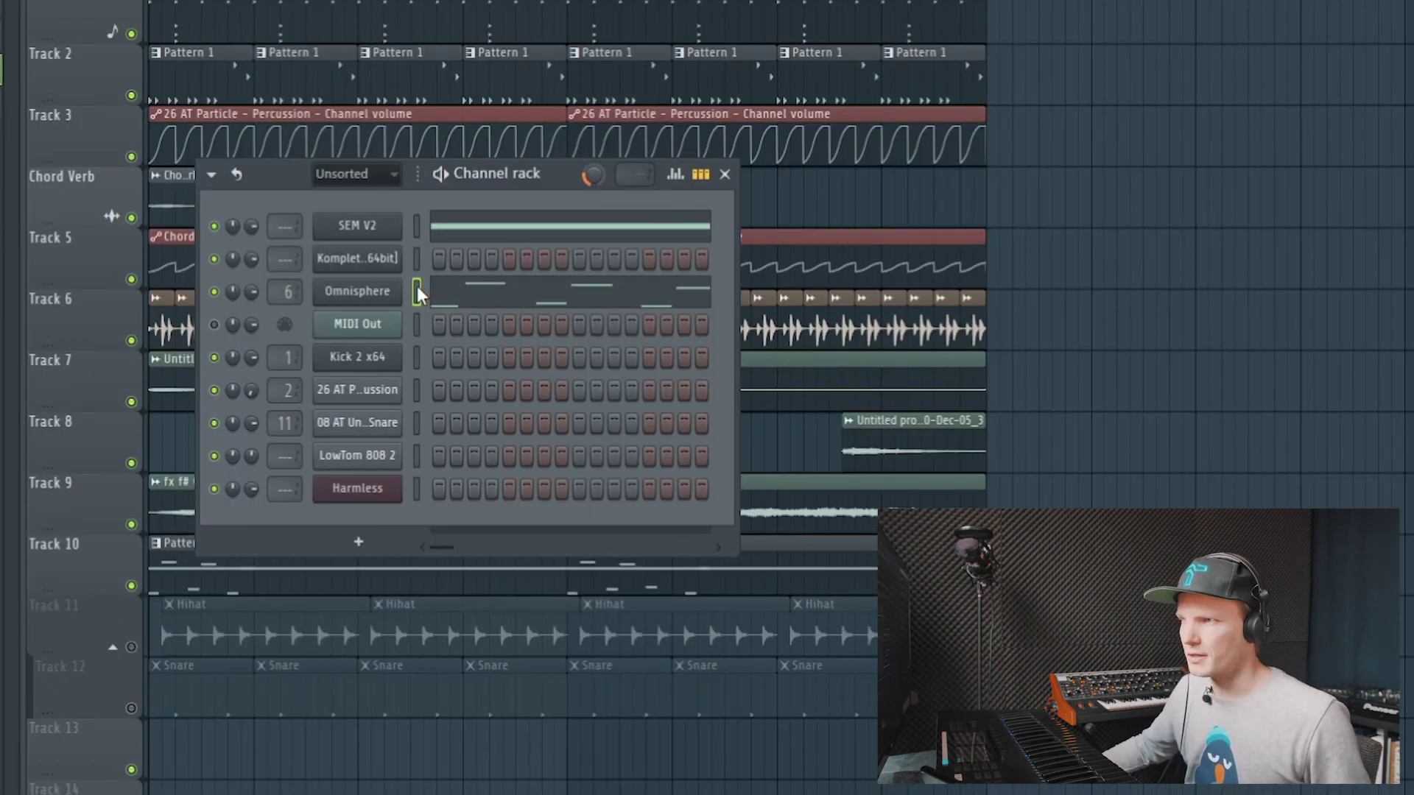
- Copy the Omnisphere channel's notes and cut the notes out of MIDI Out
right_click(417, 289)
click(417, 288)
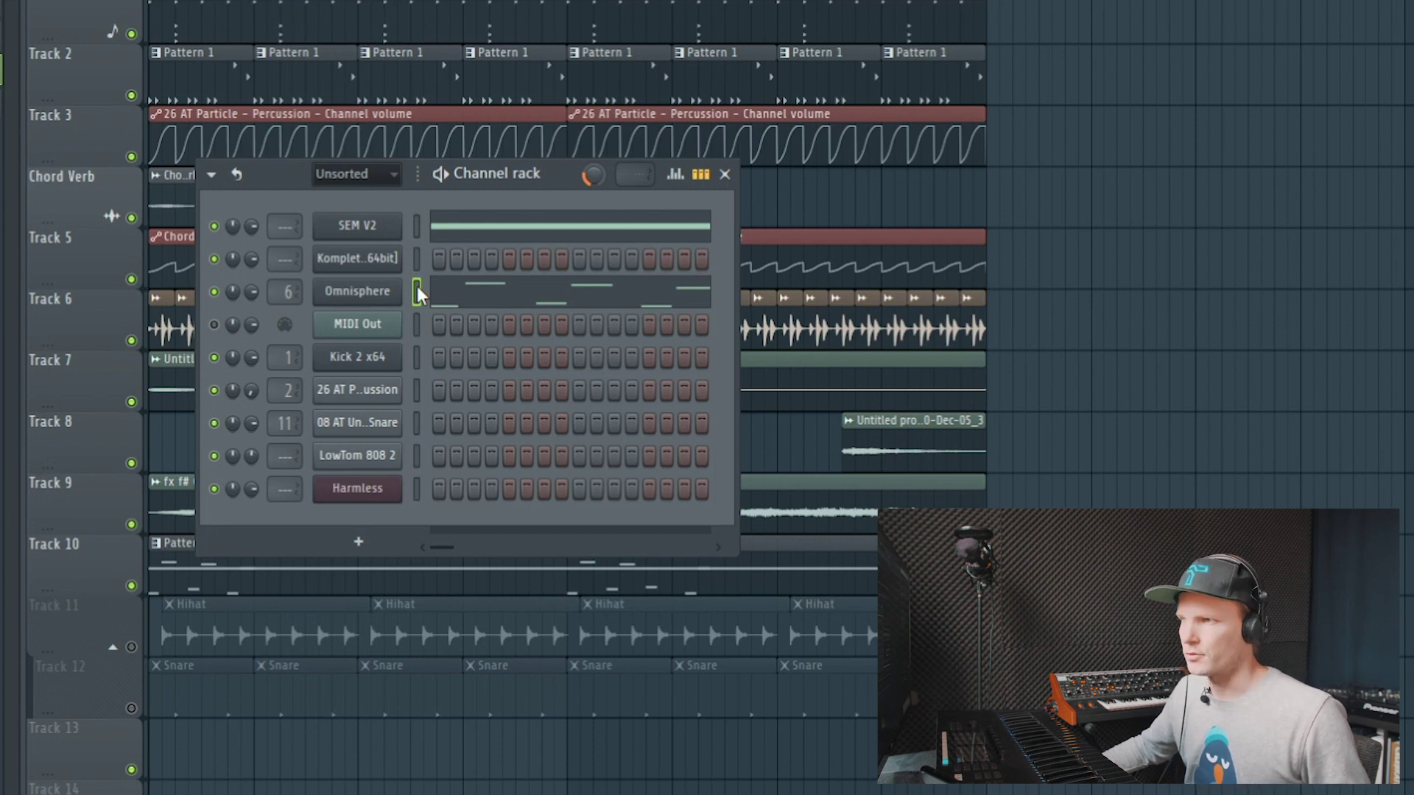
key(ctrl+c)
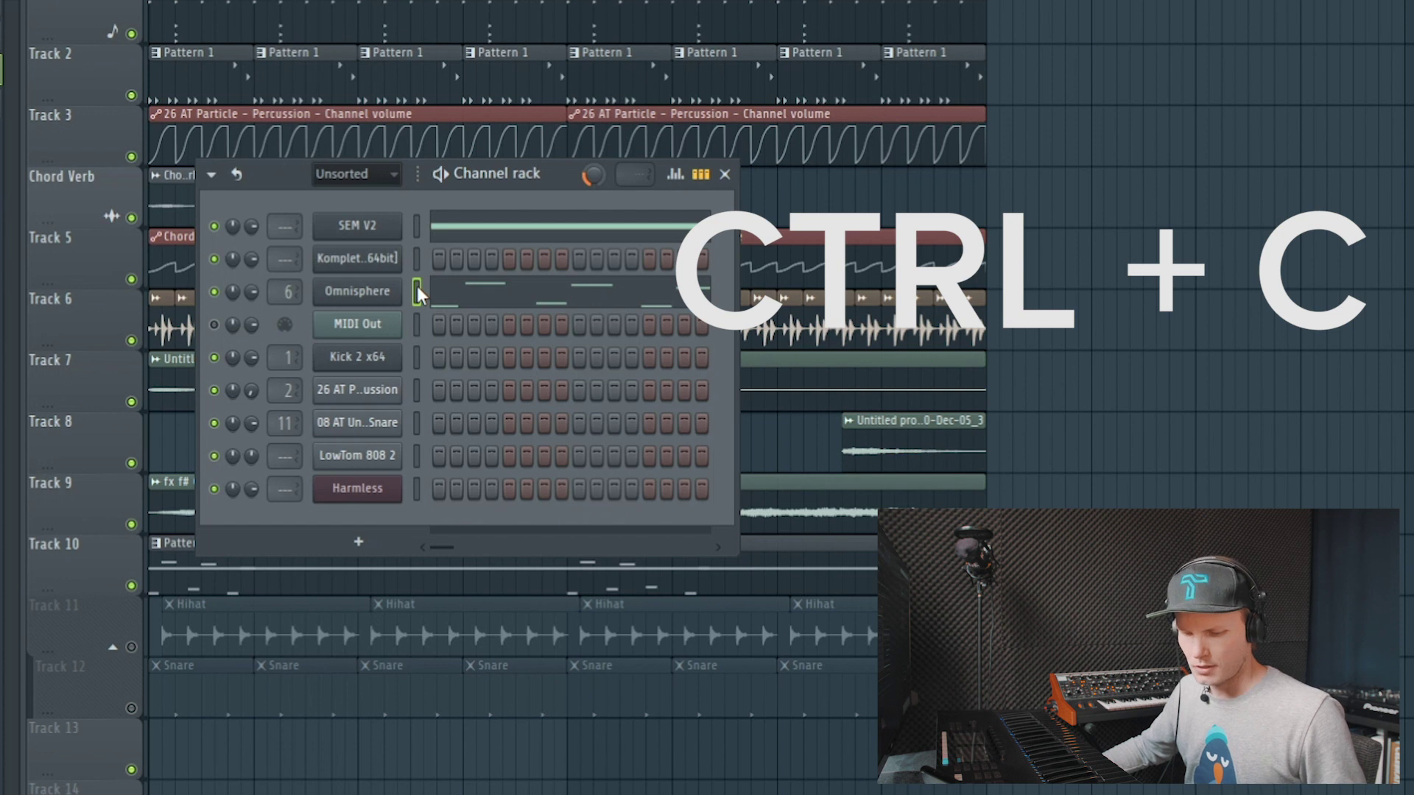
click(416, 324)
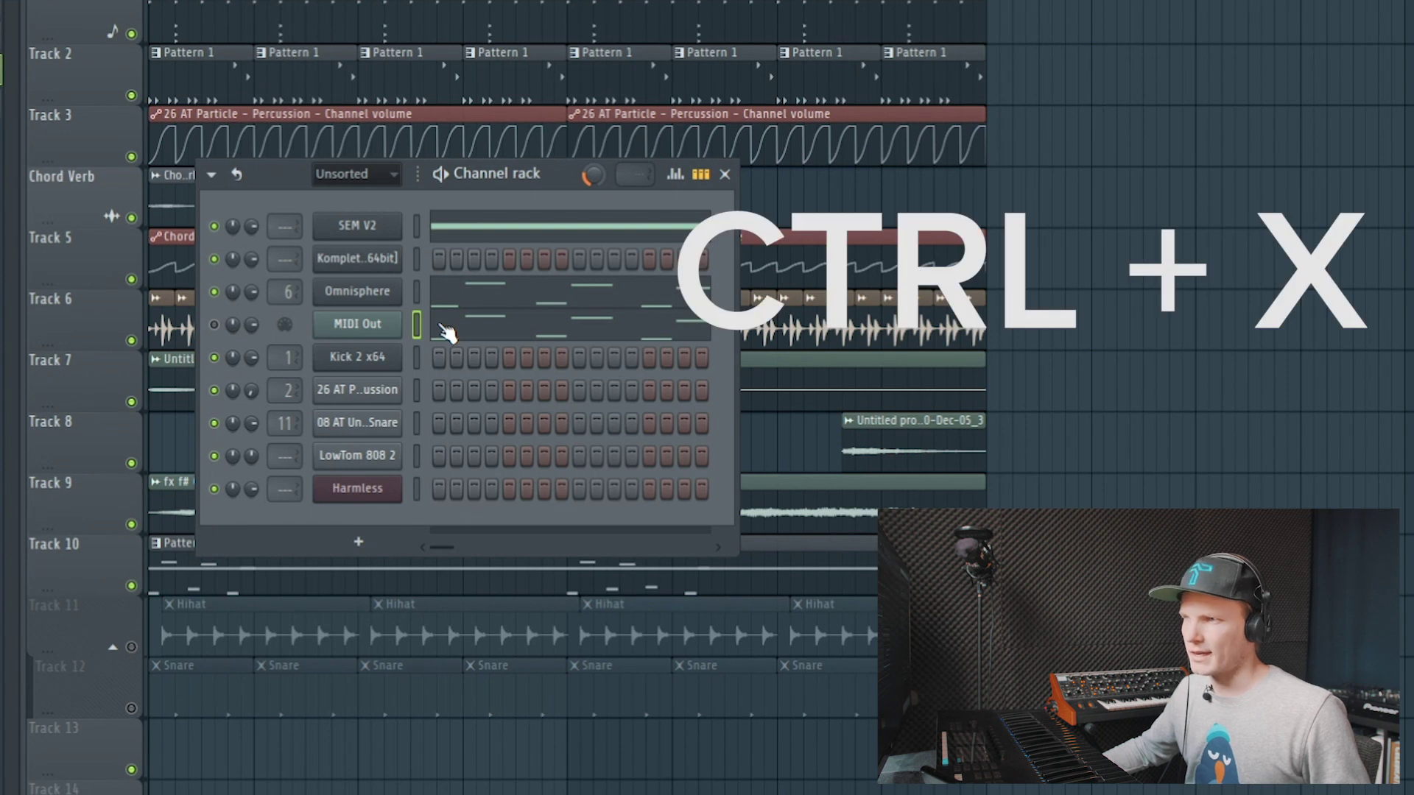
key(ctrl+x)
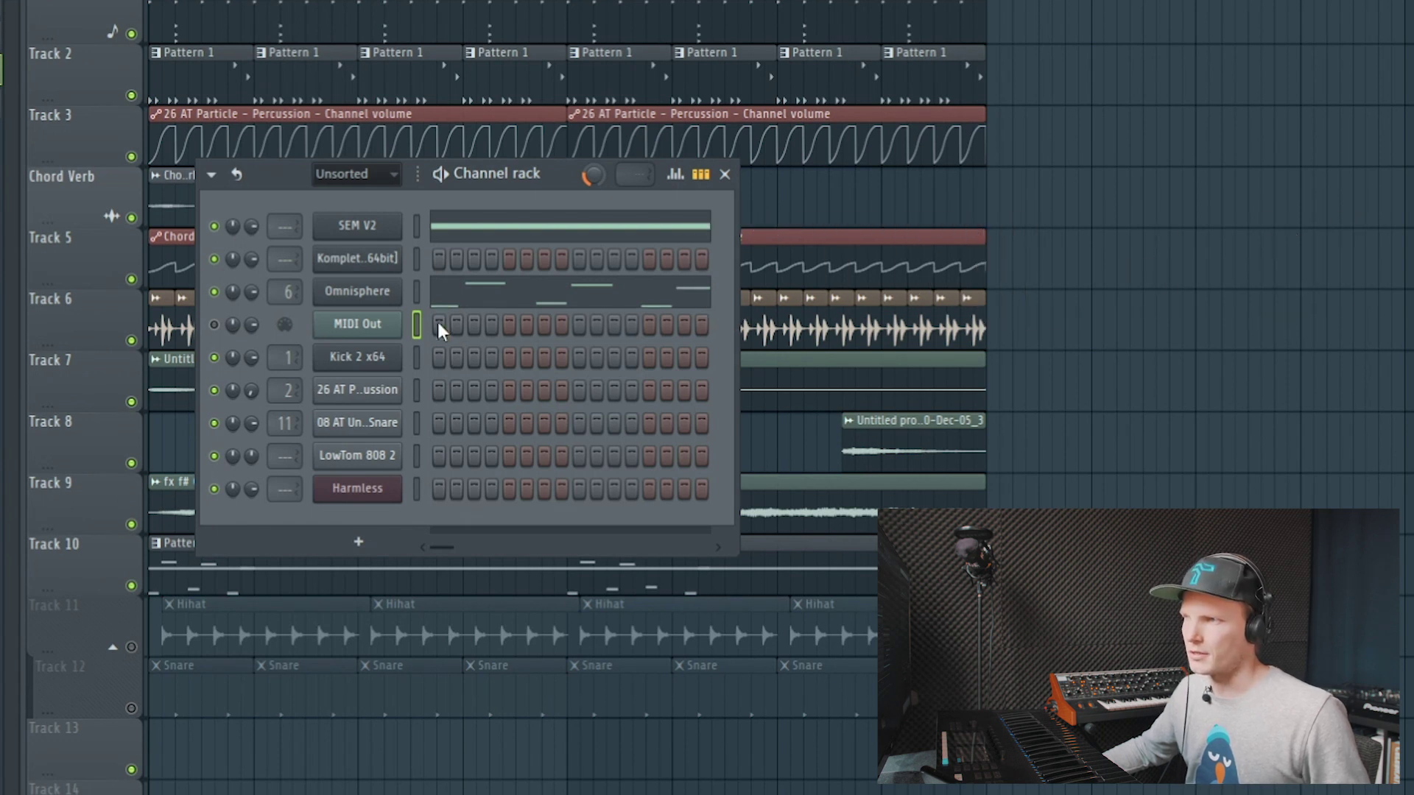
- Cut and paste back SEM V2's long note, then open Omnisphere's notes for editing
click(417, 225)
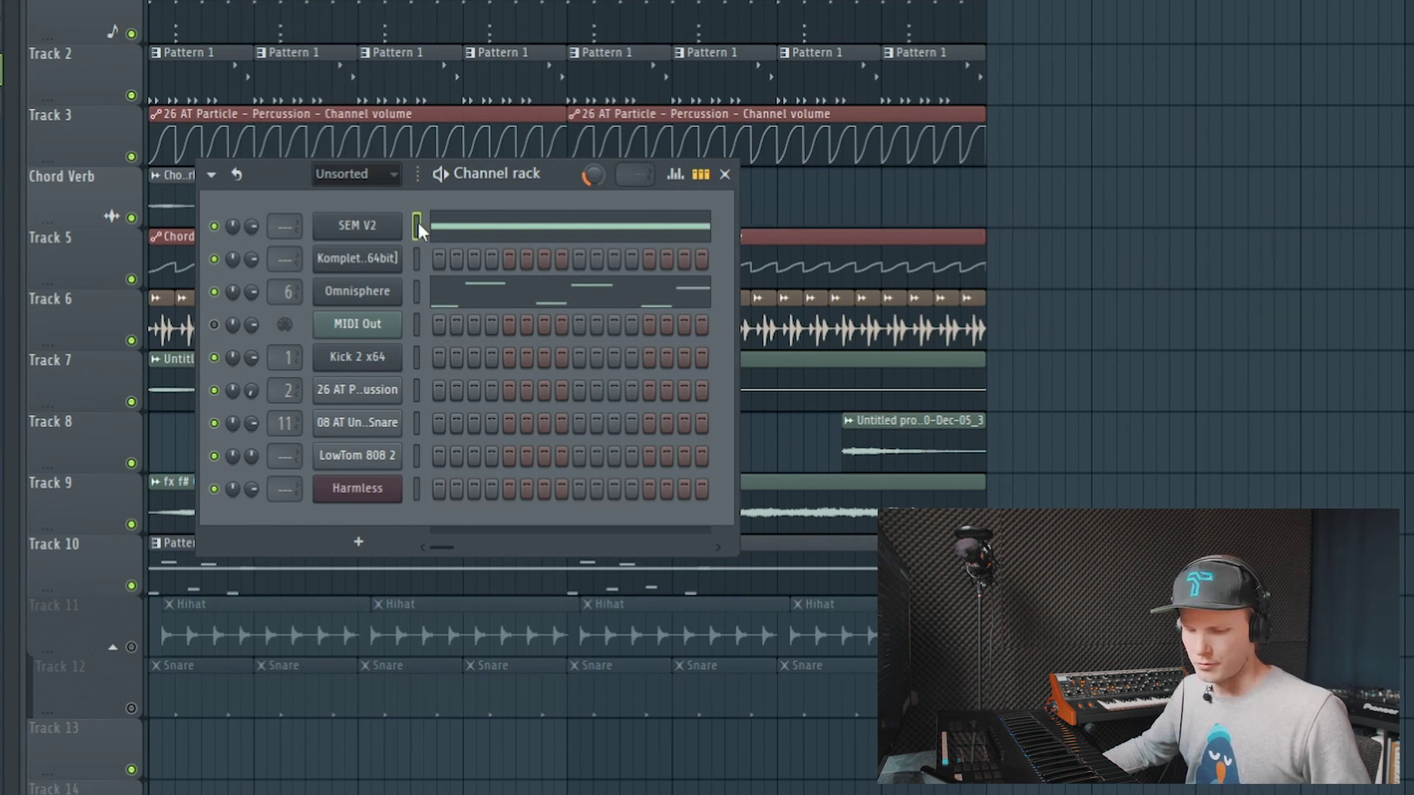
key(ctrl+x)
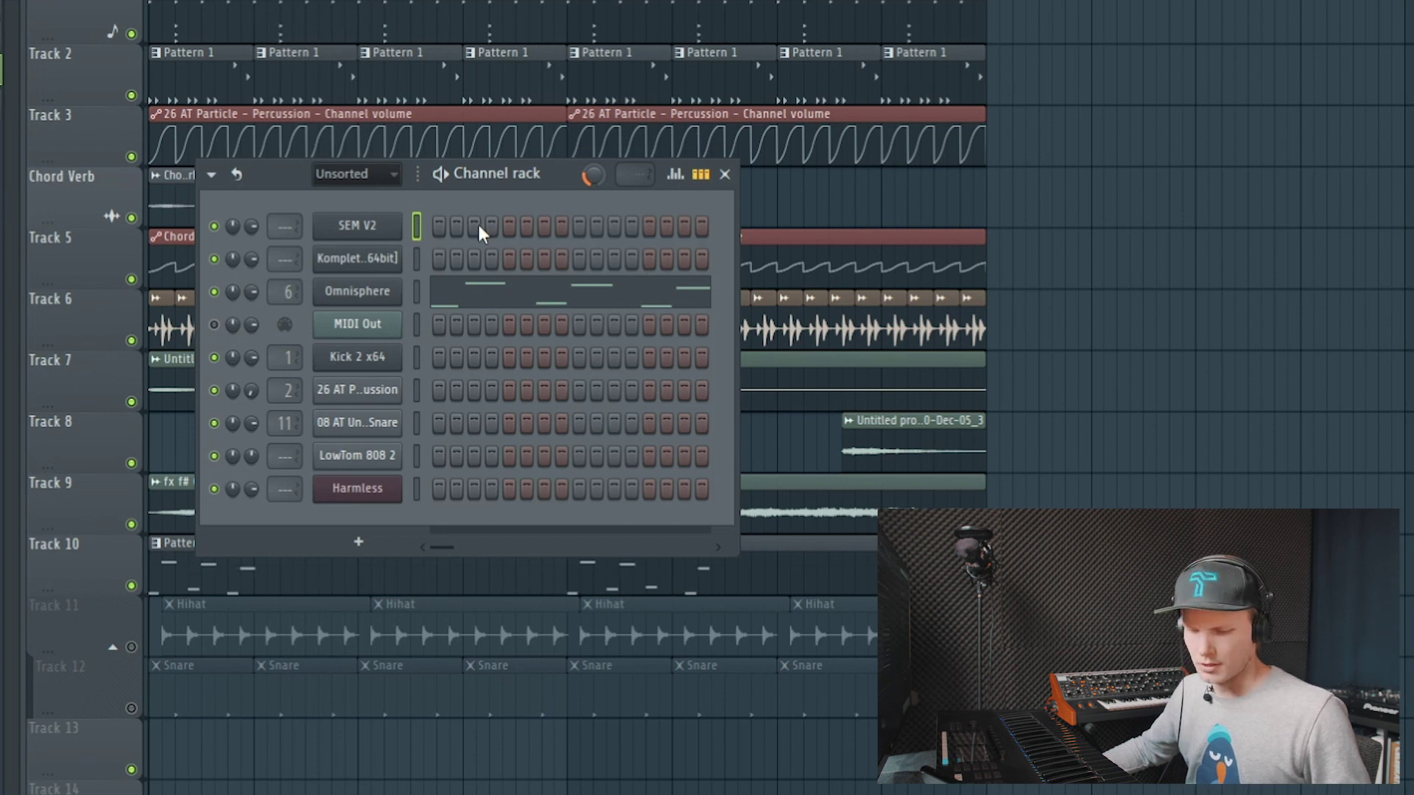
key(ctrl+v)
click(507, 299)
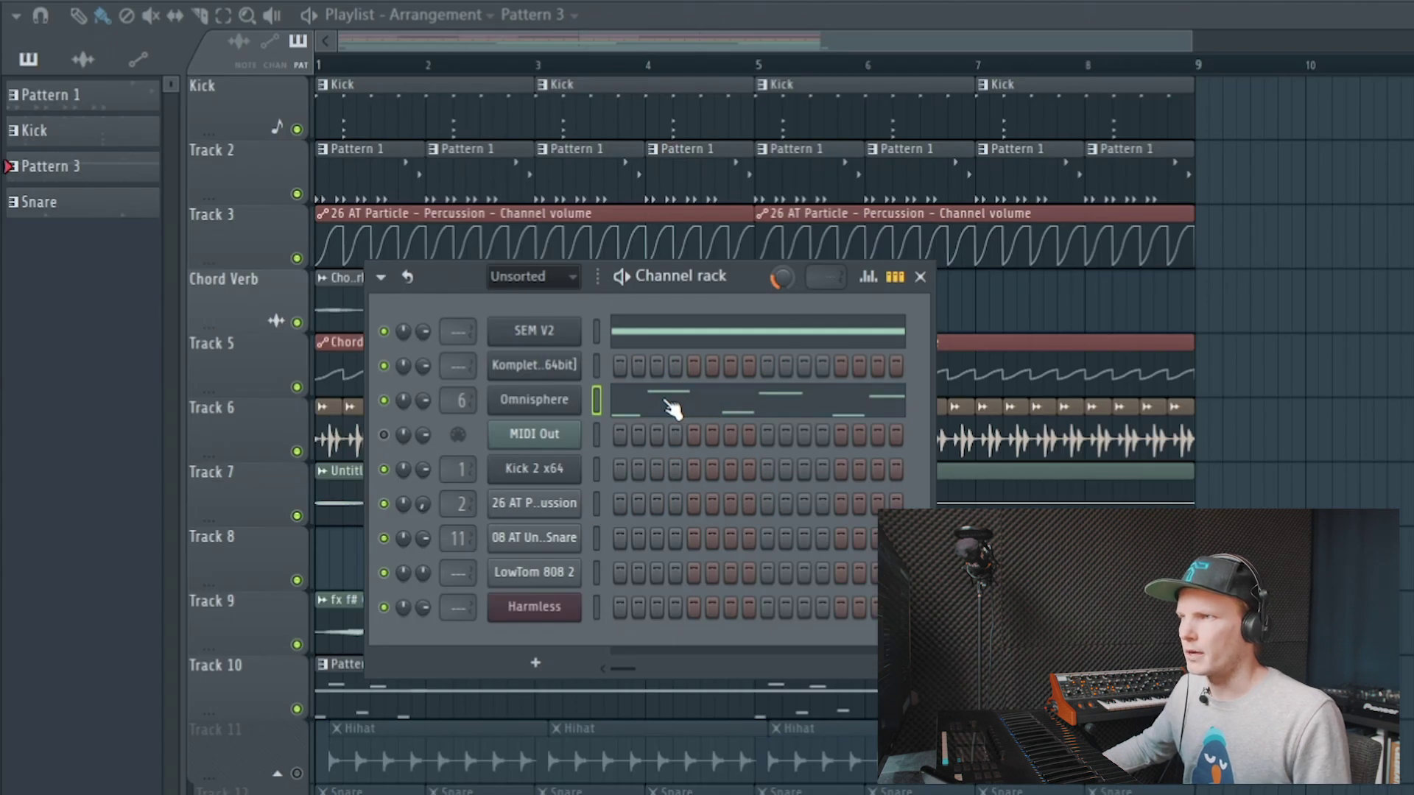
click(672, 409)
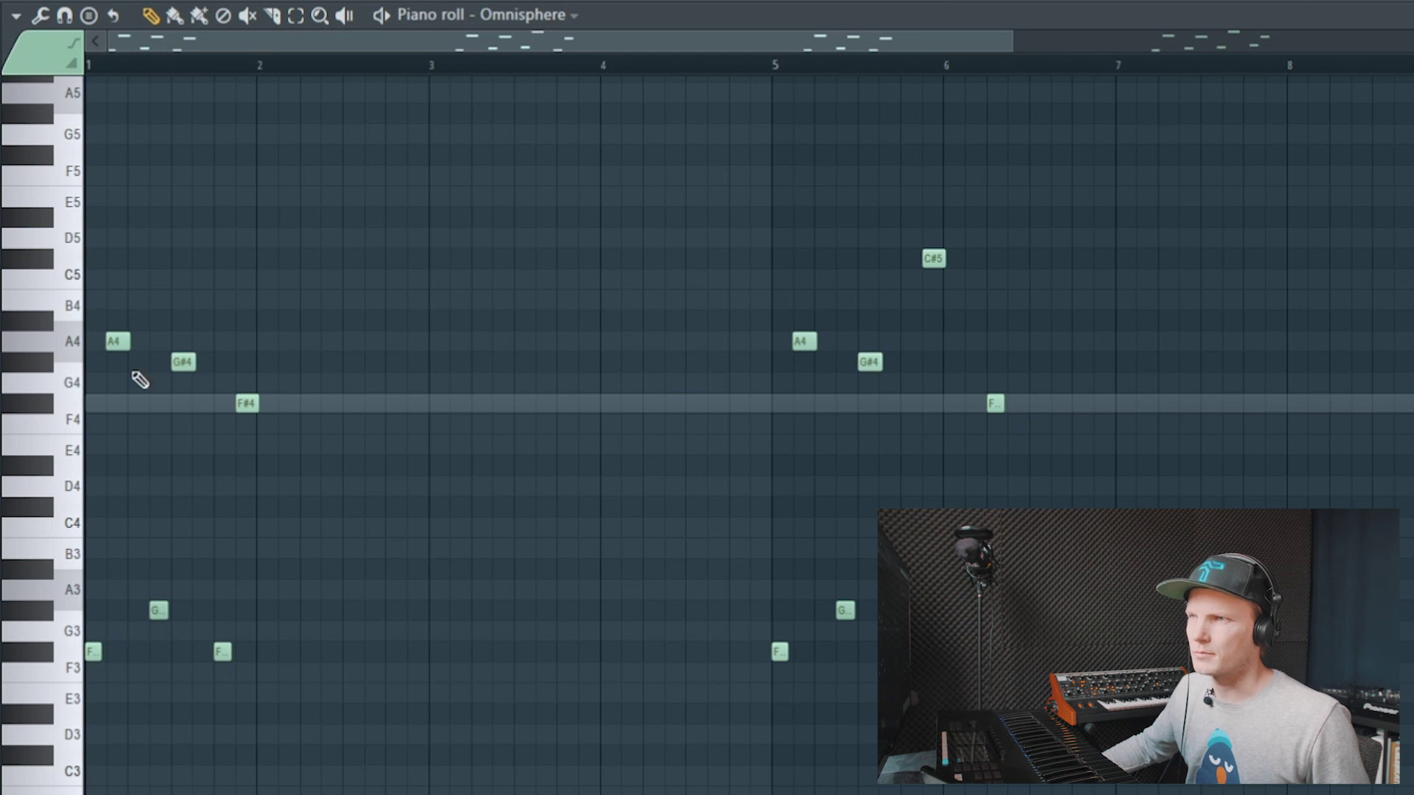
- Zoom into the Omnisphere melody, play and stop it, then widen the view to bars 1–13
scroll(131, 72, up, 2)
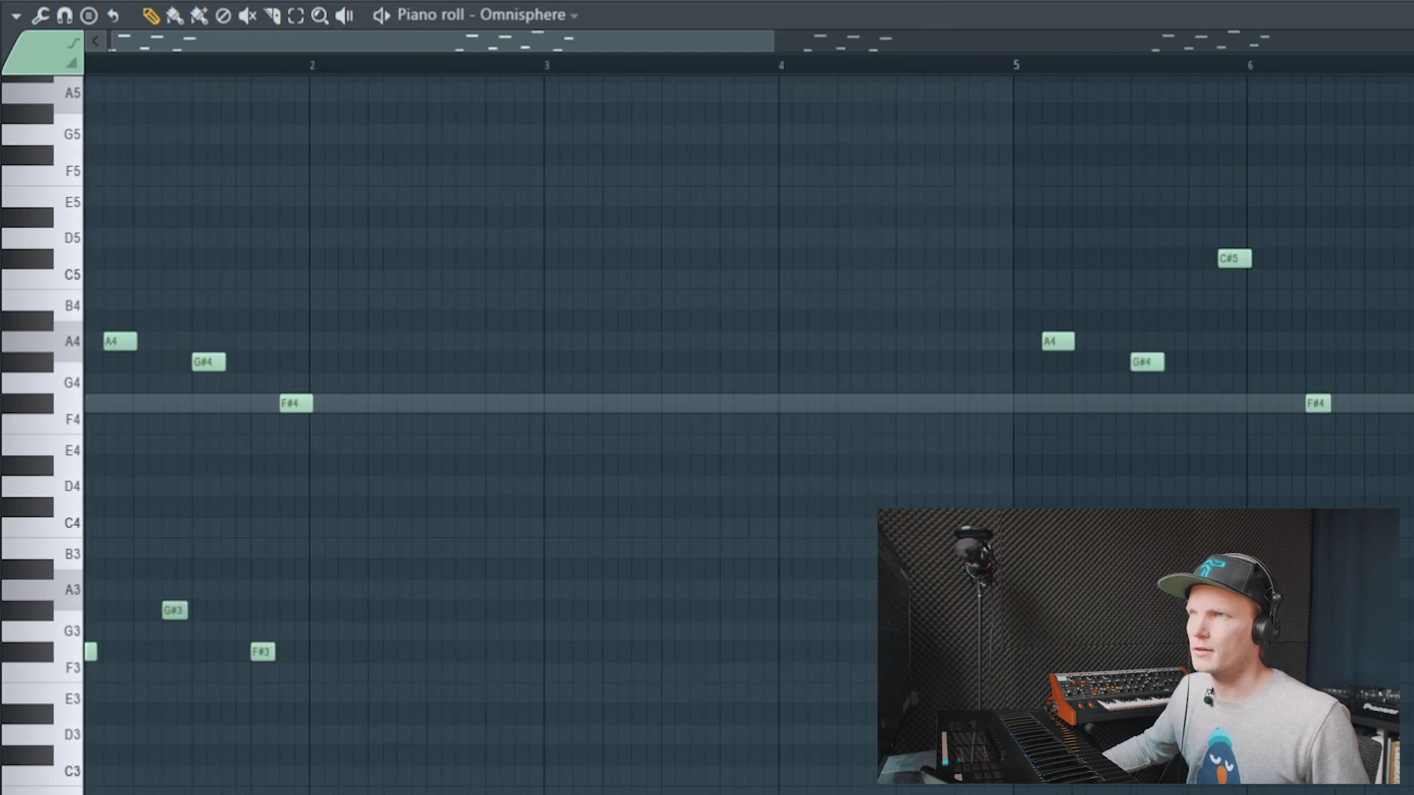
key(space)
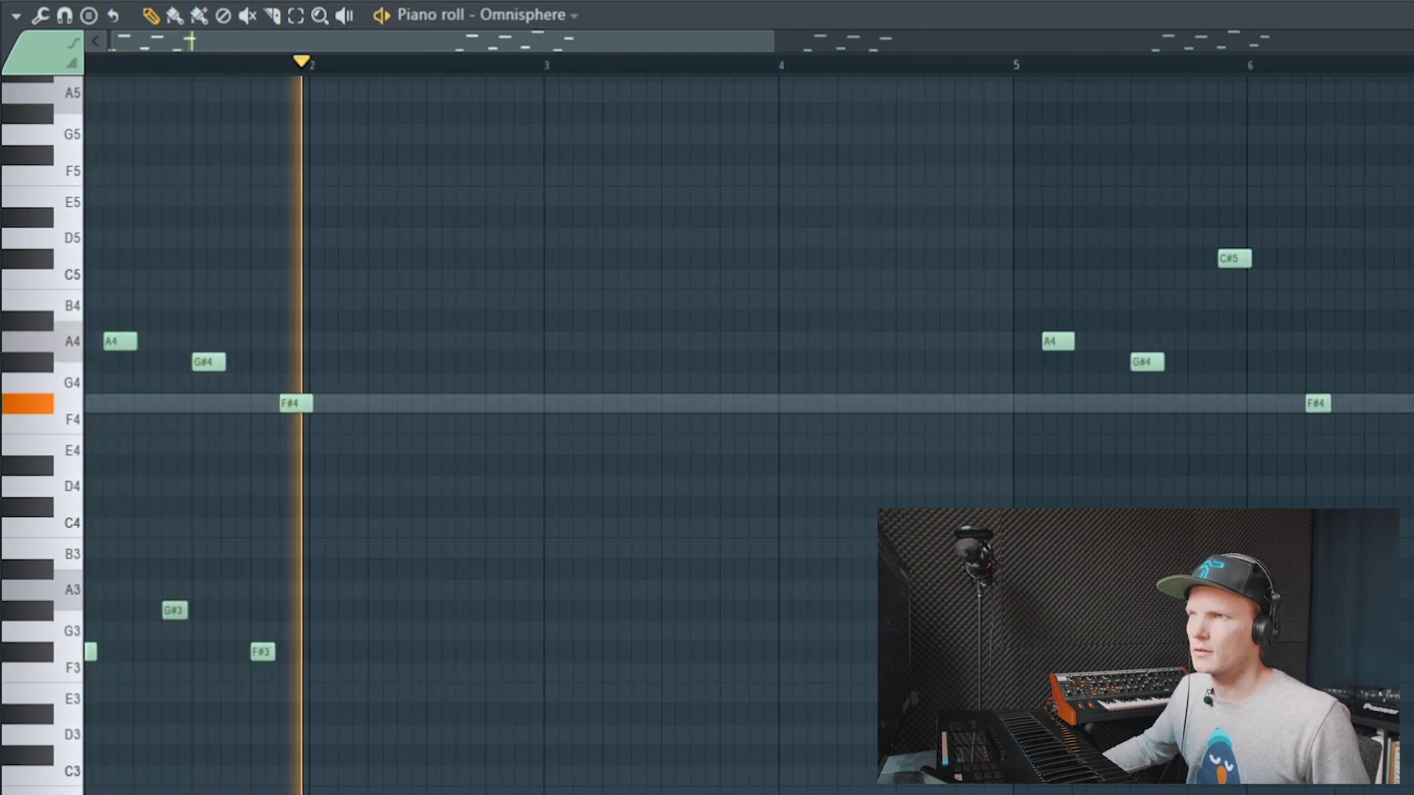
key(space)
drag(766, 47, 1223, 37)
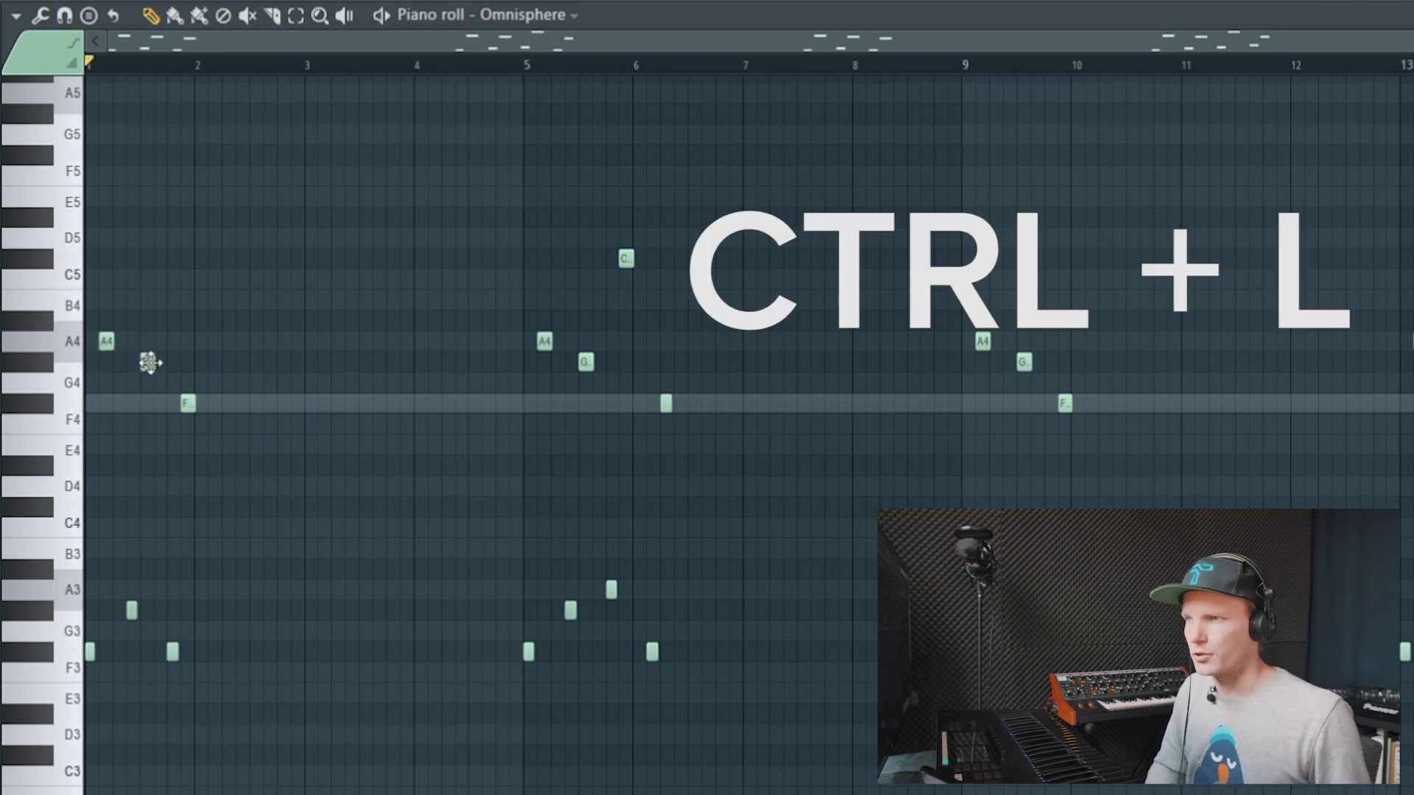
key(ctrl+l)
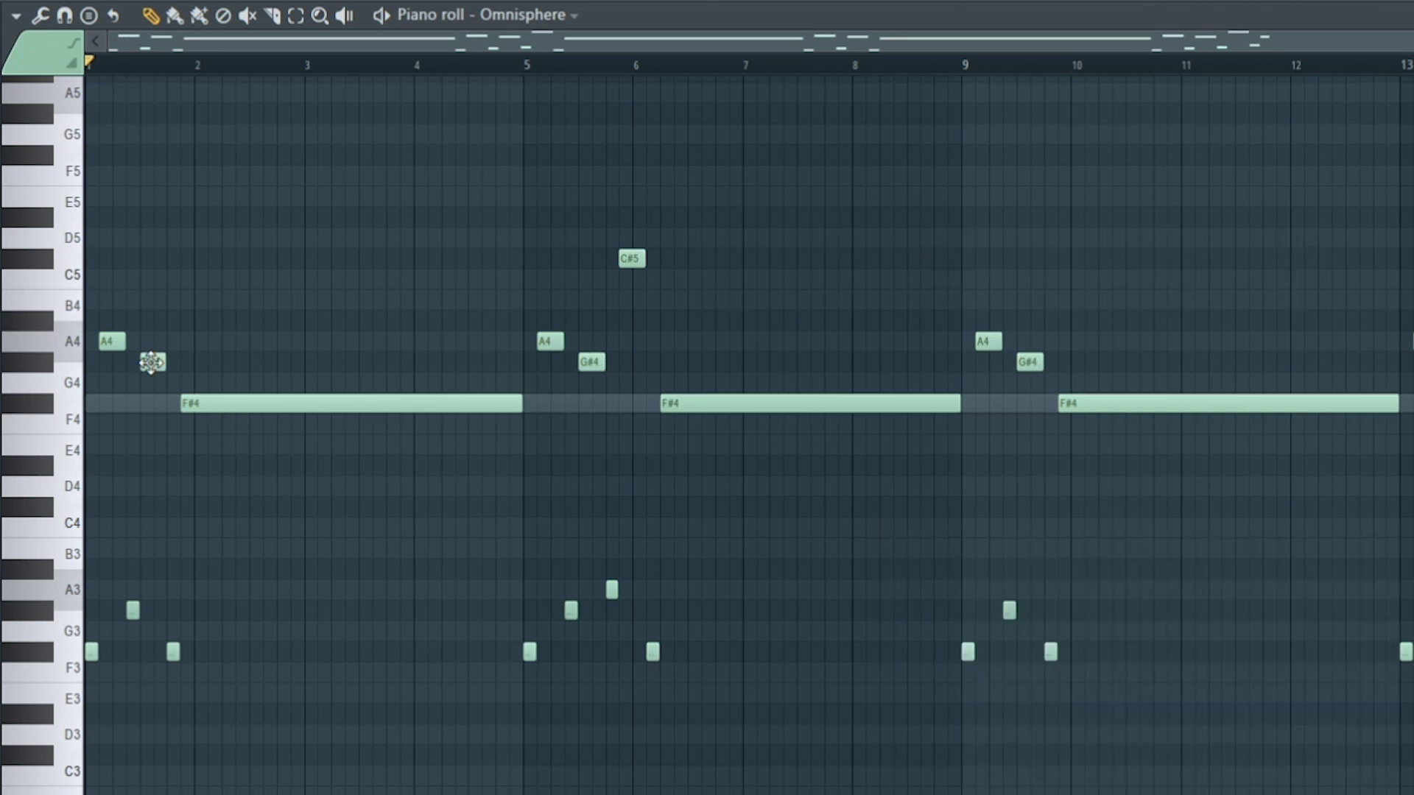
key(ctrl+z)
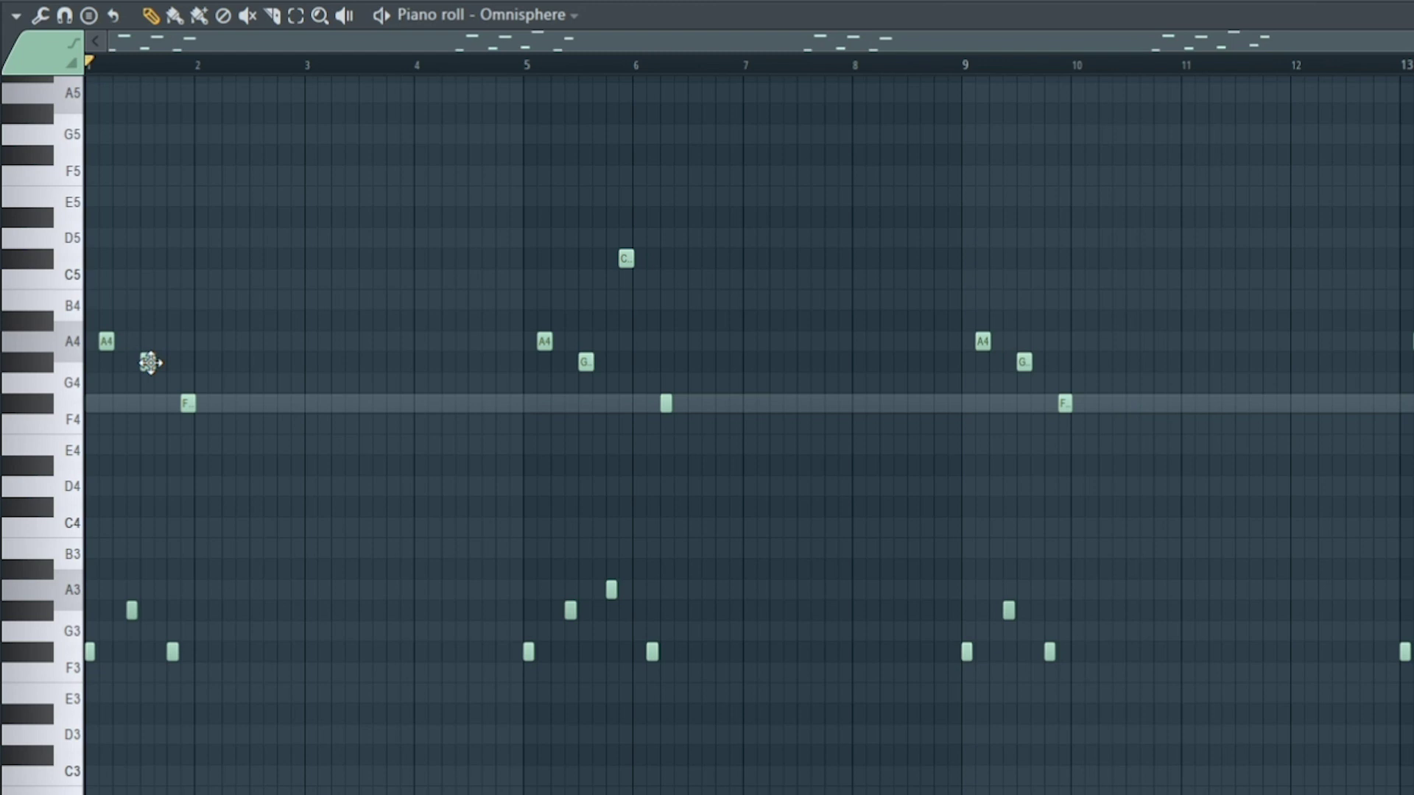
key(alt+l)
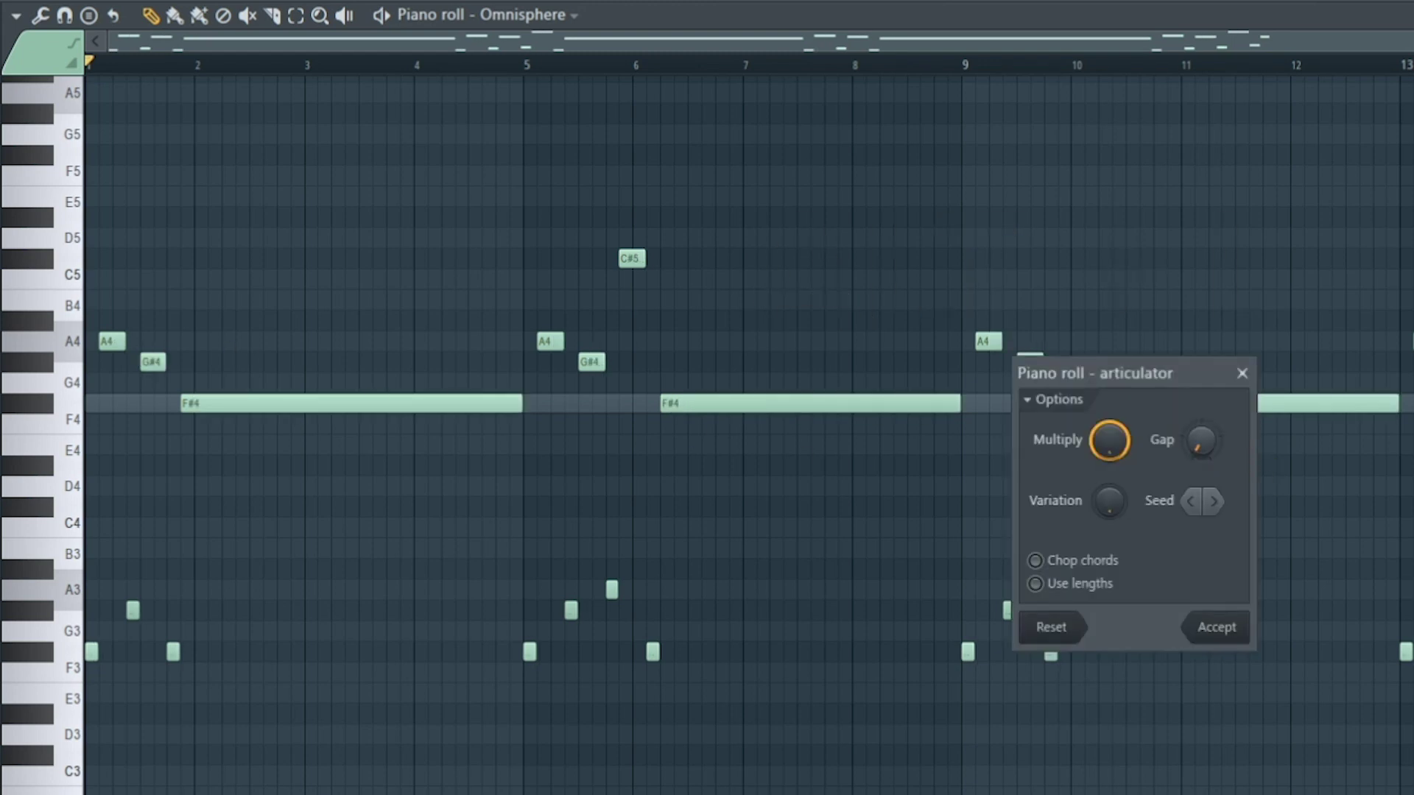
drag(1201, 440, 1200, 431)
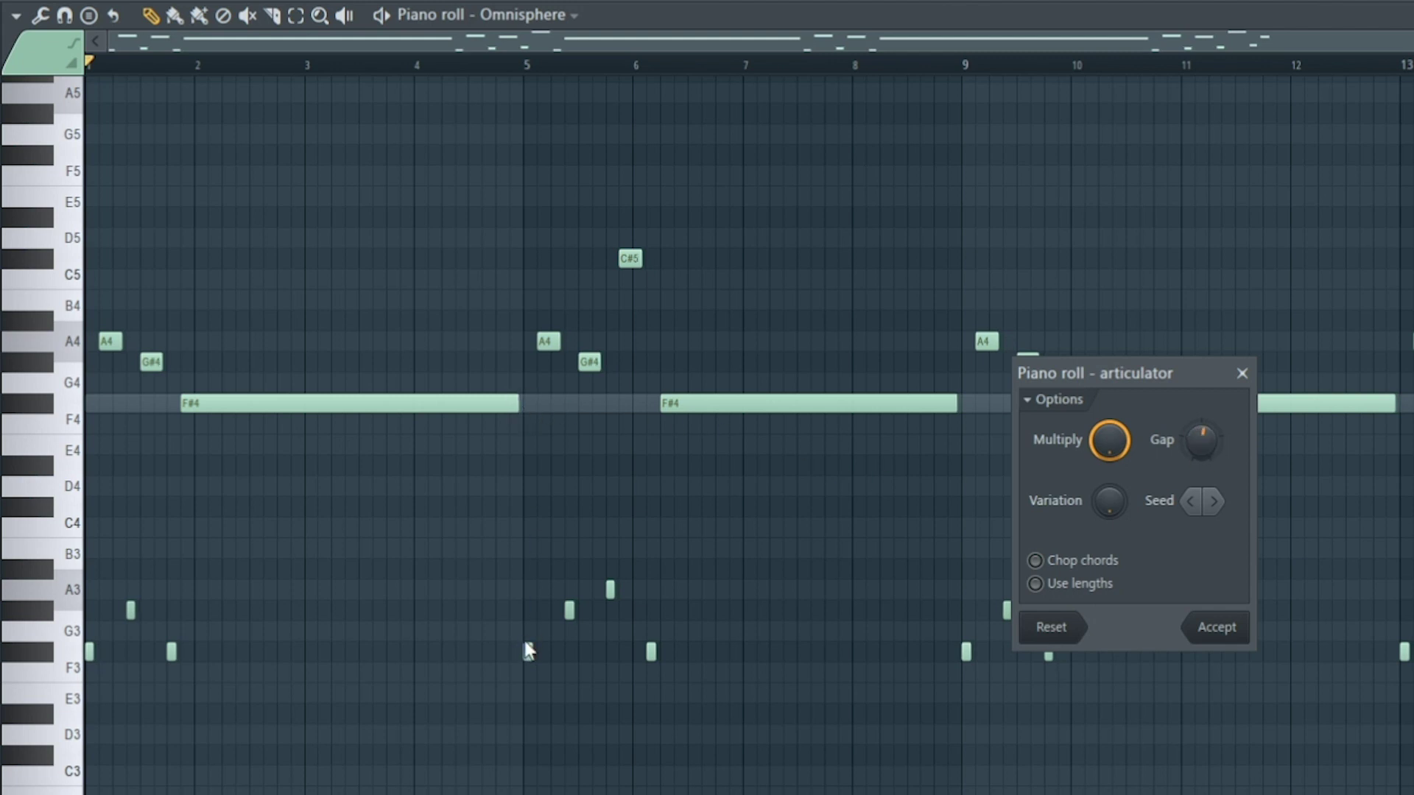
drag(1200, 441, 1200, 471)
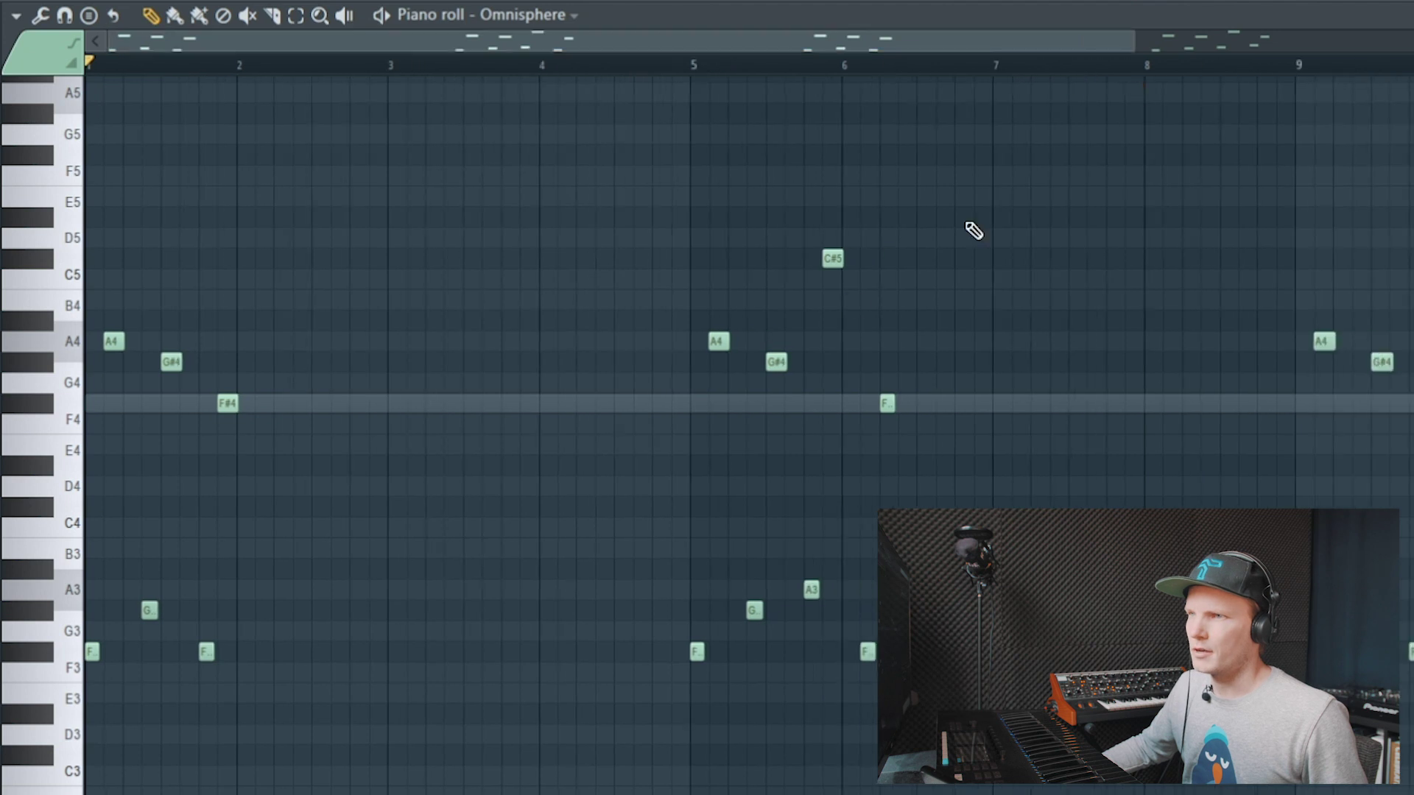
- Snap the notes to the grid with Ctrl+Q, then apply the 16_pushing groove 2 quantize template
scroll(116, 73, up, 3)
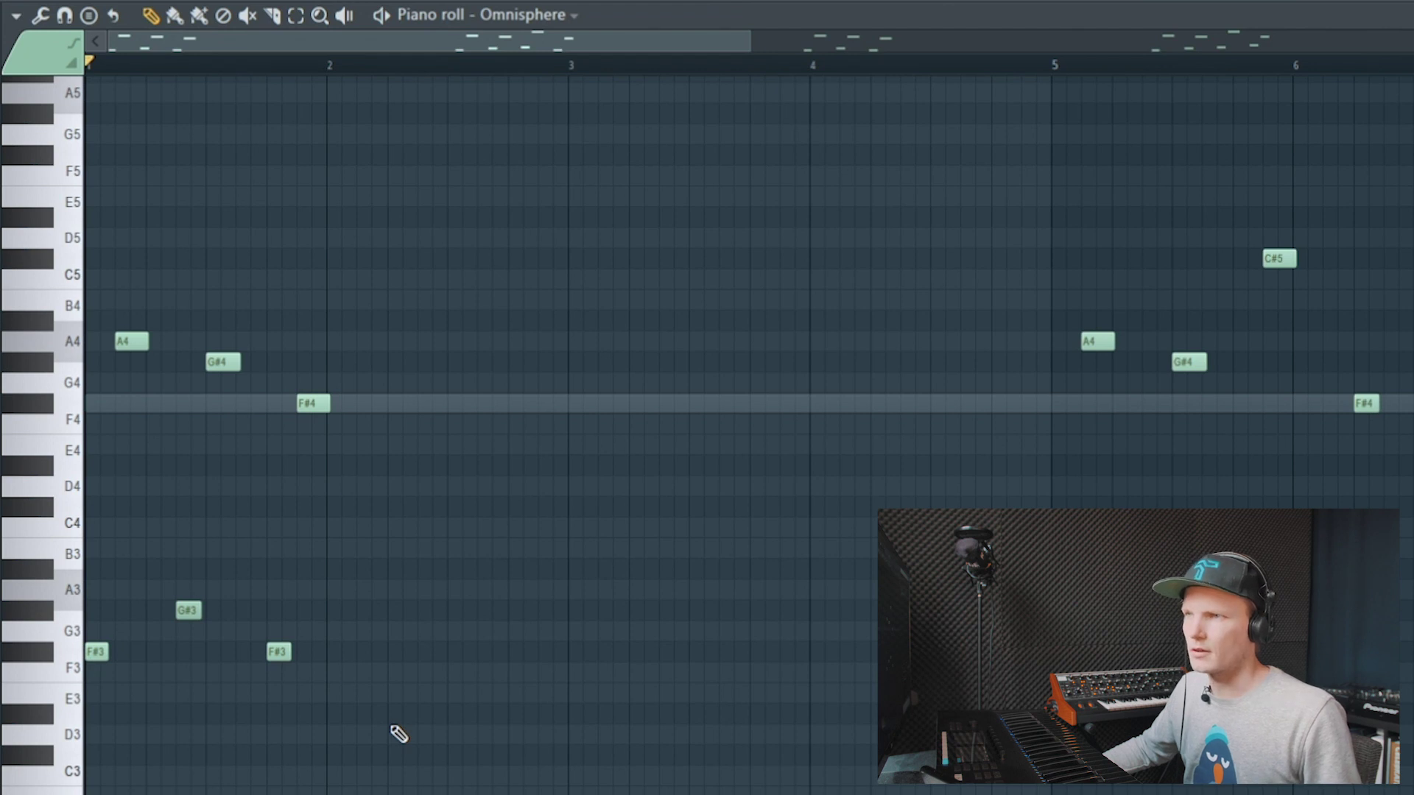
key(ctrl+q)
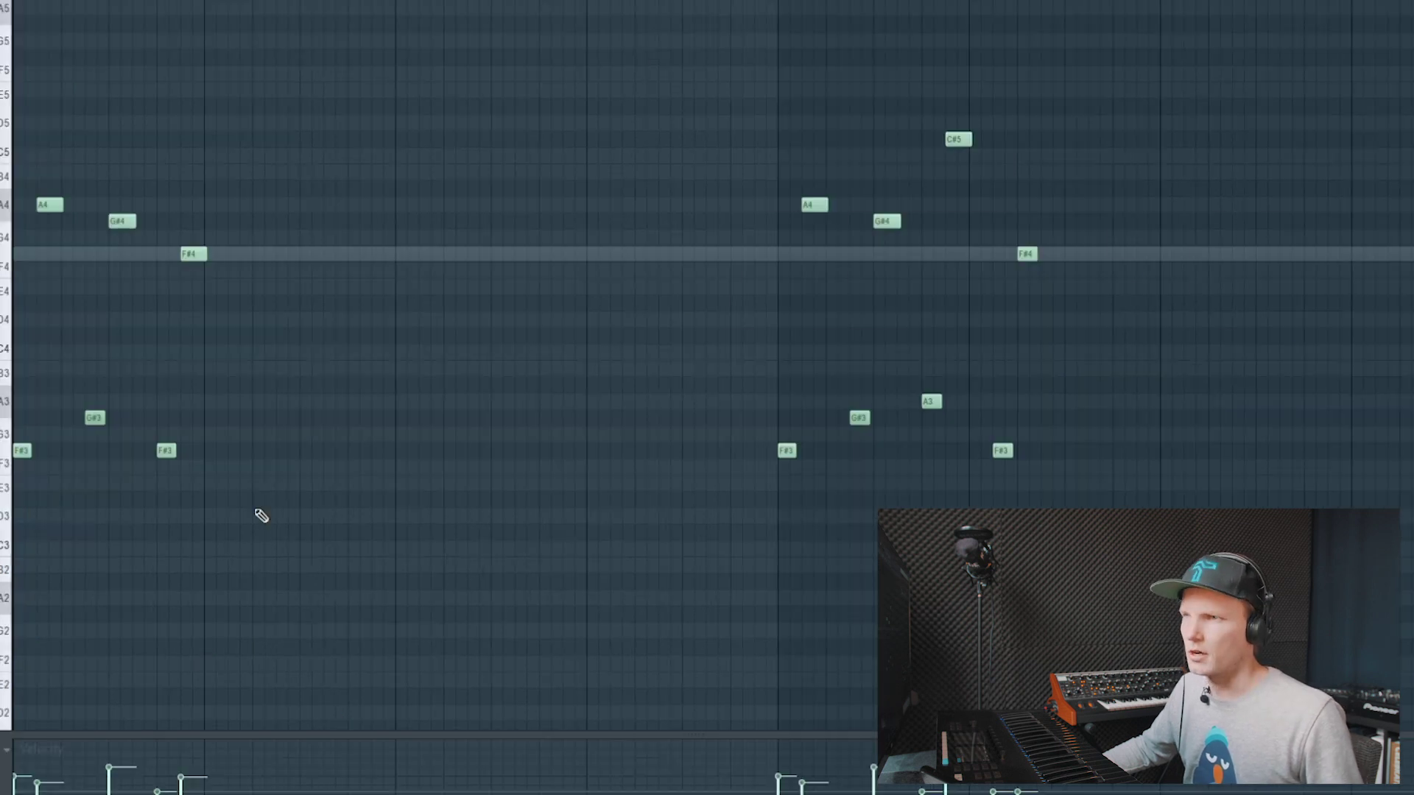
key(alt+q)
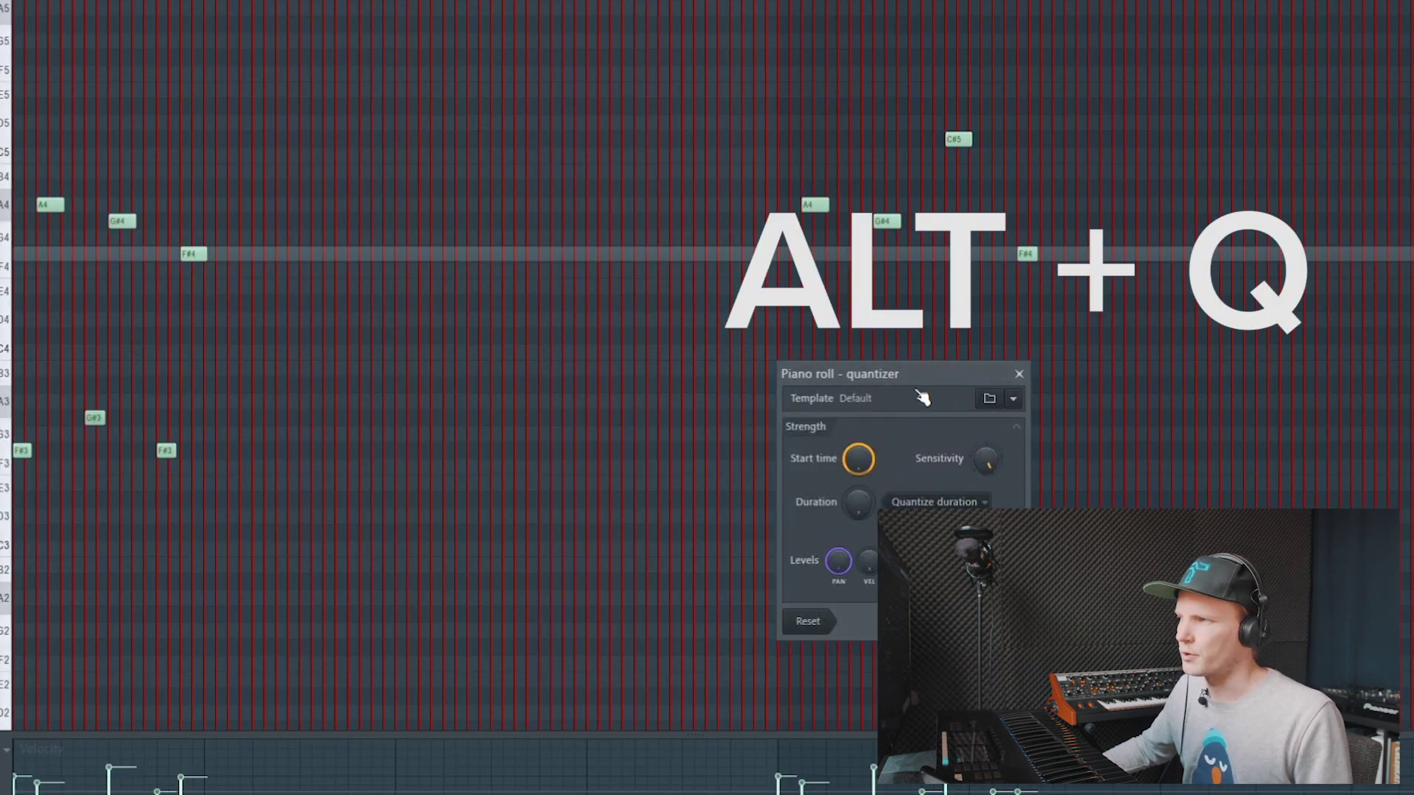
drag(1000, 382, 645, 300)
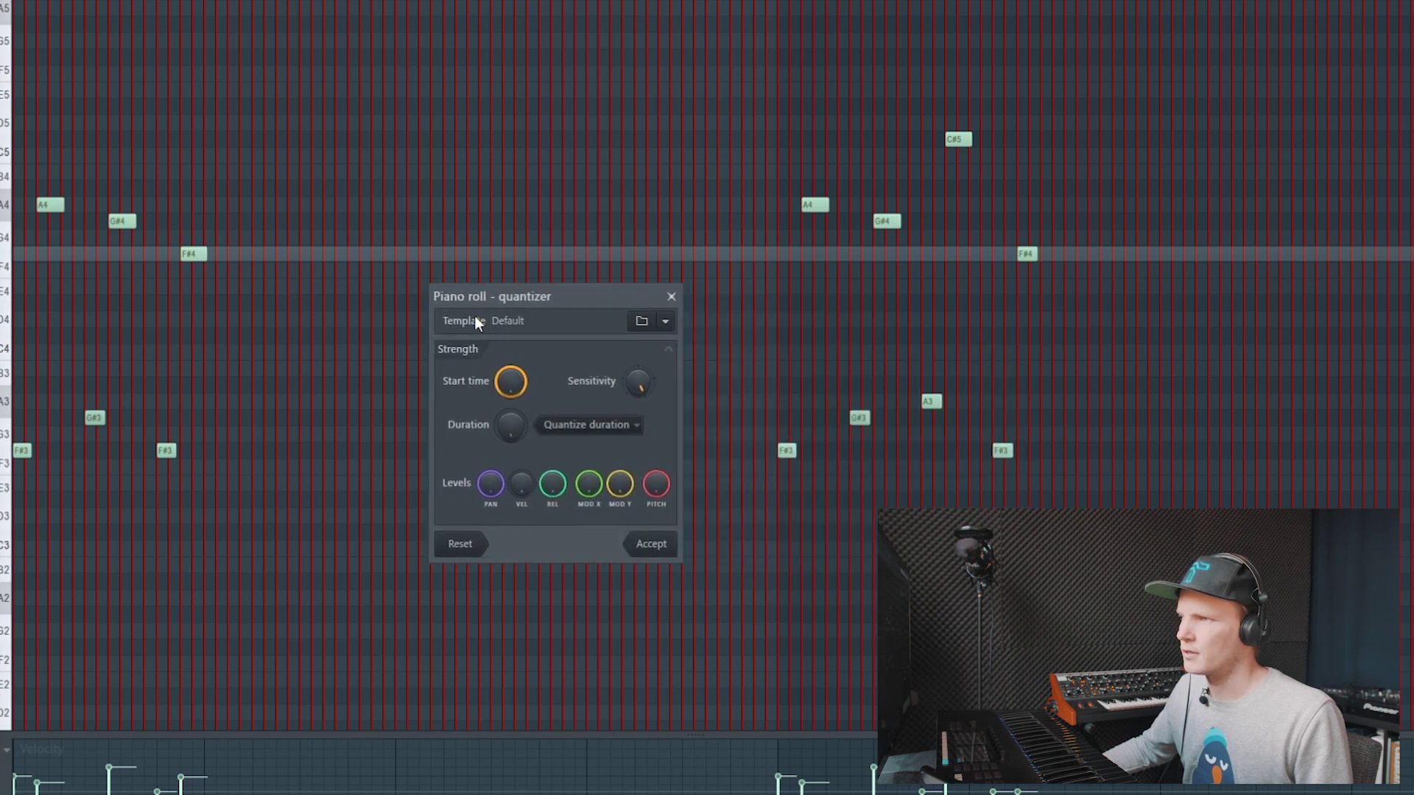
click(661, 321)
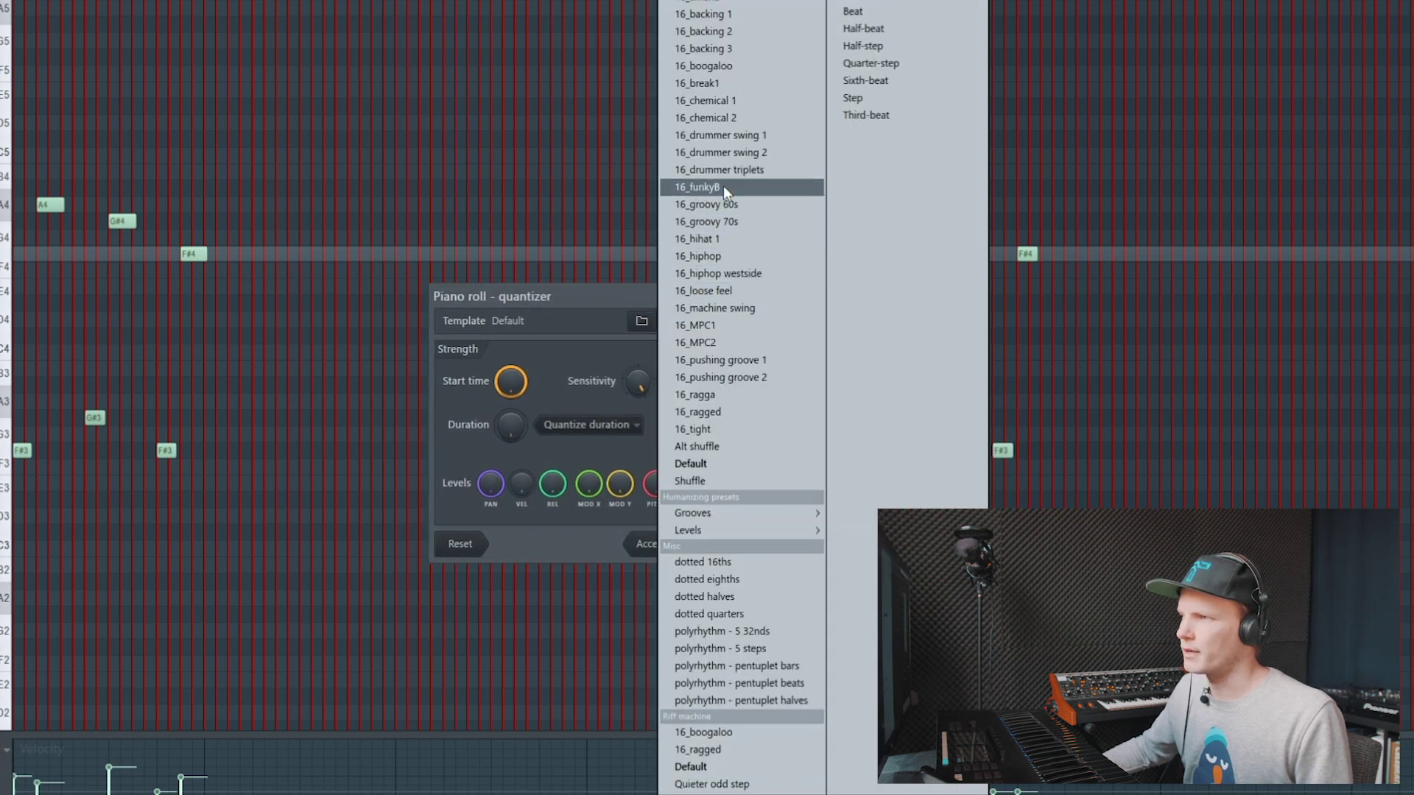
click(739, 376)
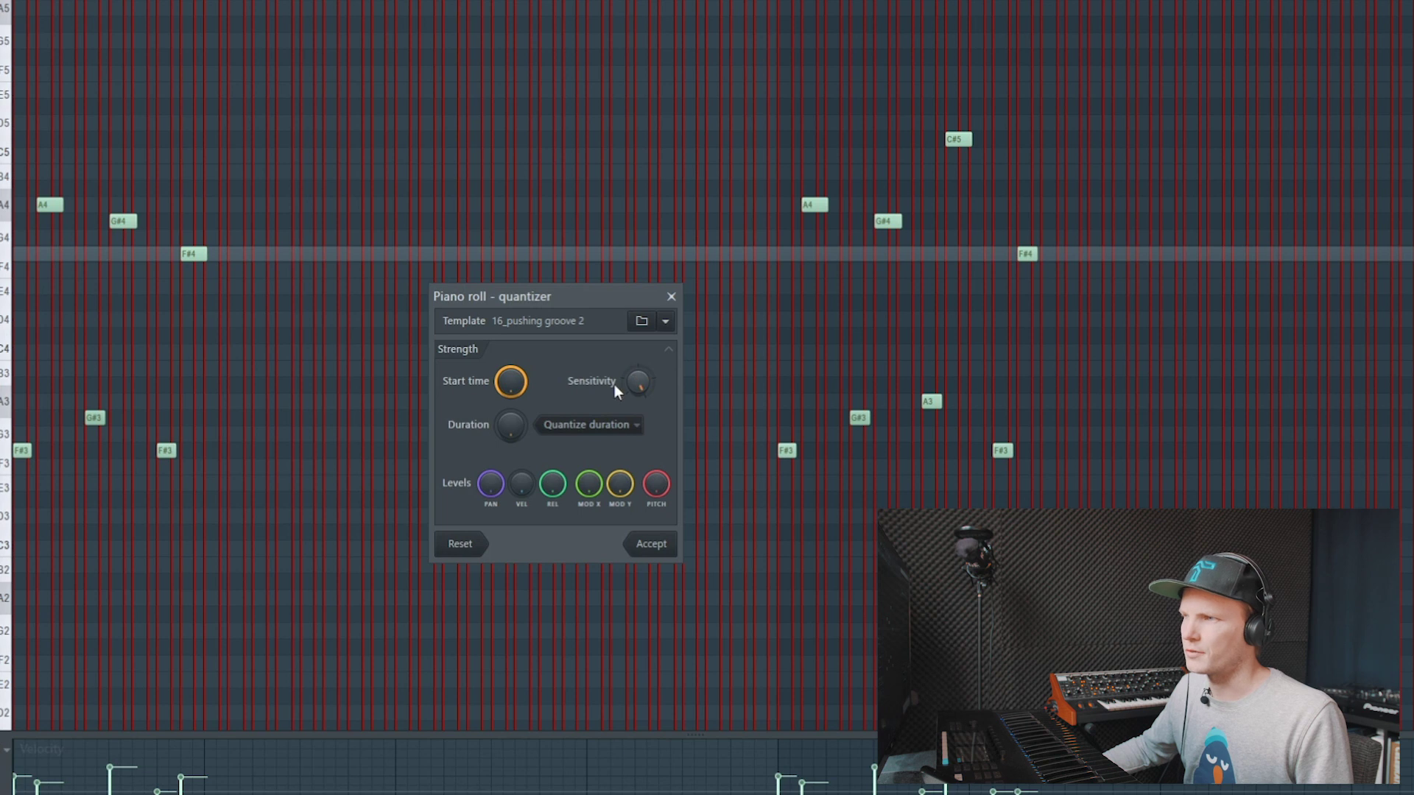
- Shorten quantized note durations, adjust pan quantizing, show velocities, and close the quantizer
drag(513, 433, 492, 484)
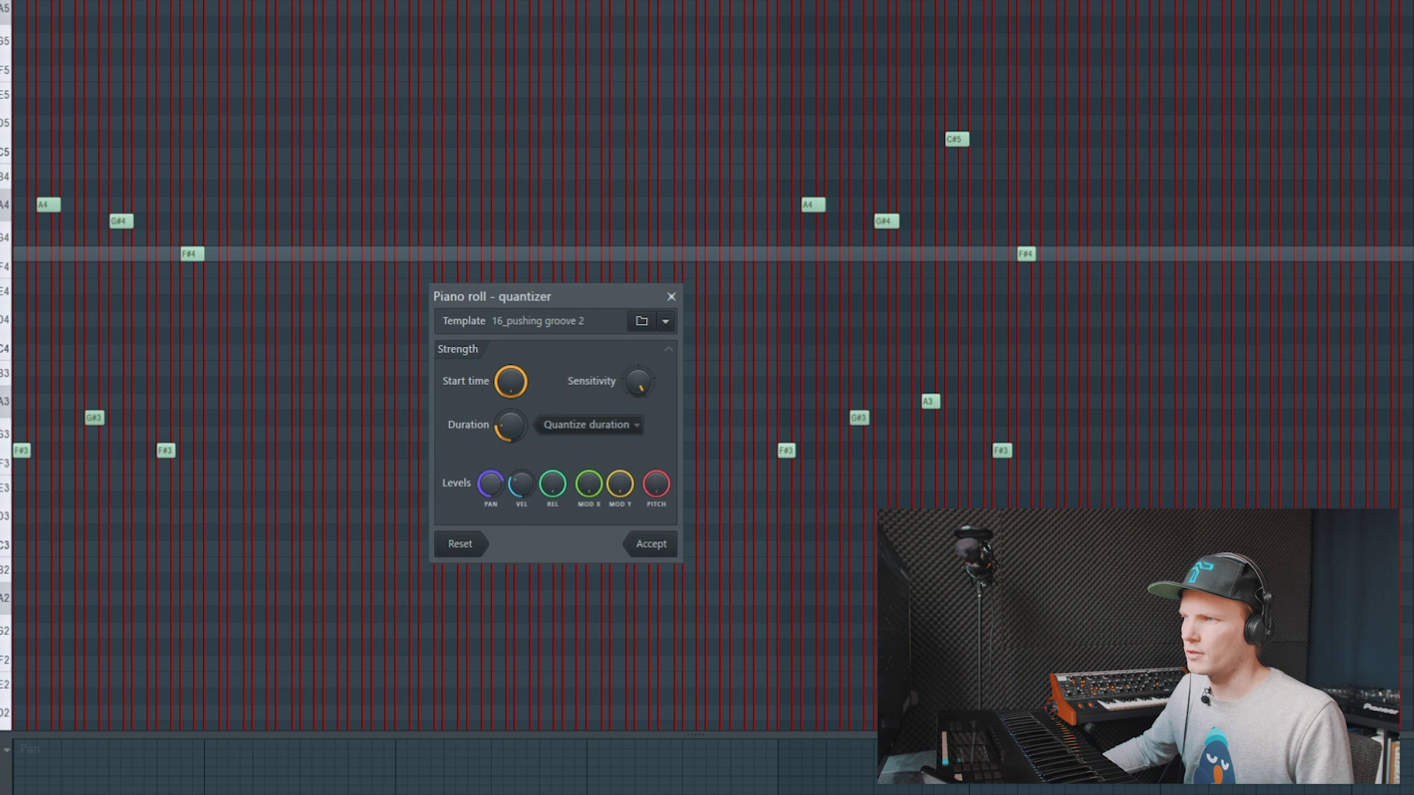
drag(492, 485, 492, 486)
click(521, 484)
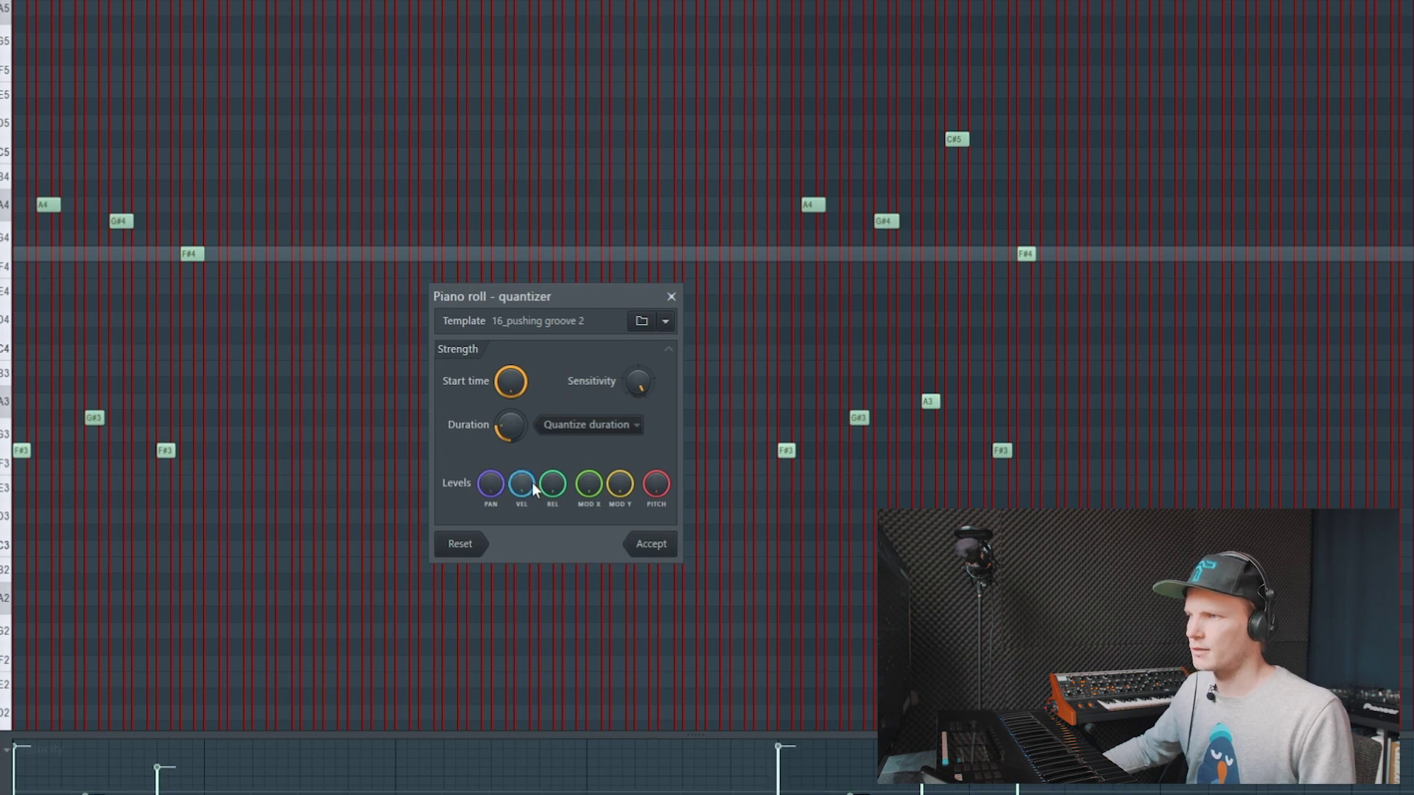
click(672, 297)
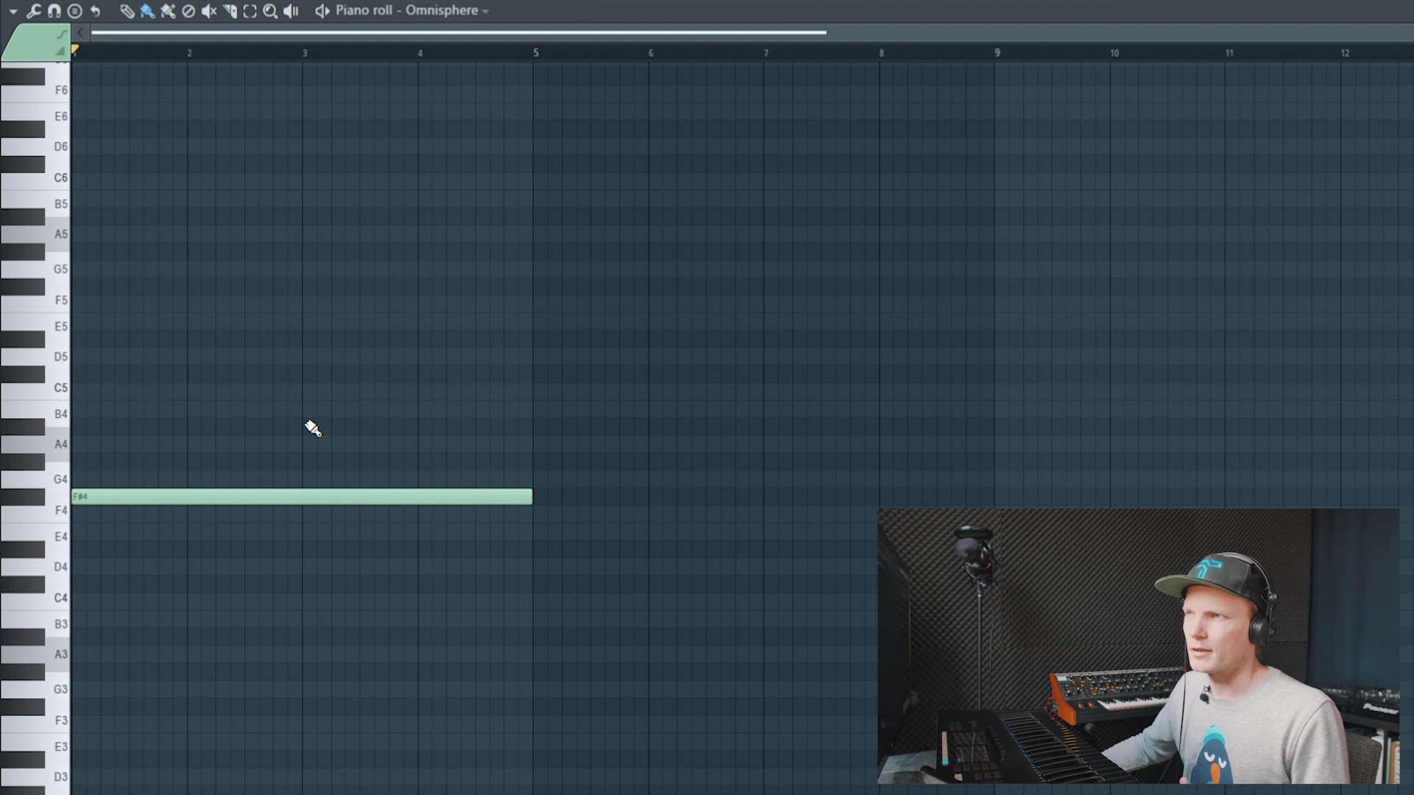
- Add A4 and C#5 above F#4 across bars 1–5, play the chord, and arpeggiate it with Alt+A
click(84, 499)
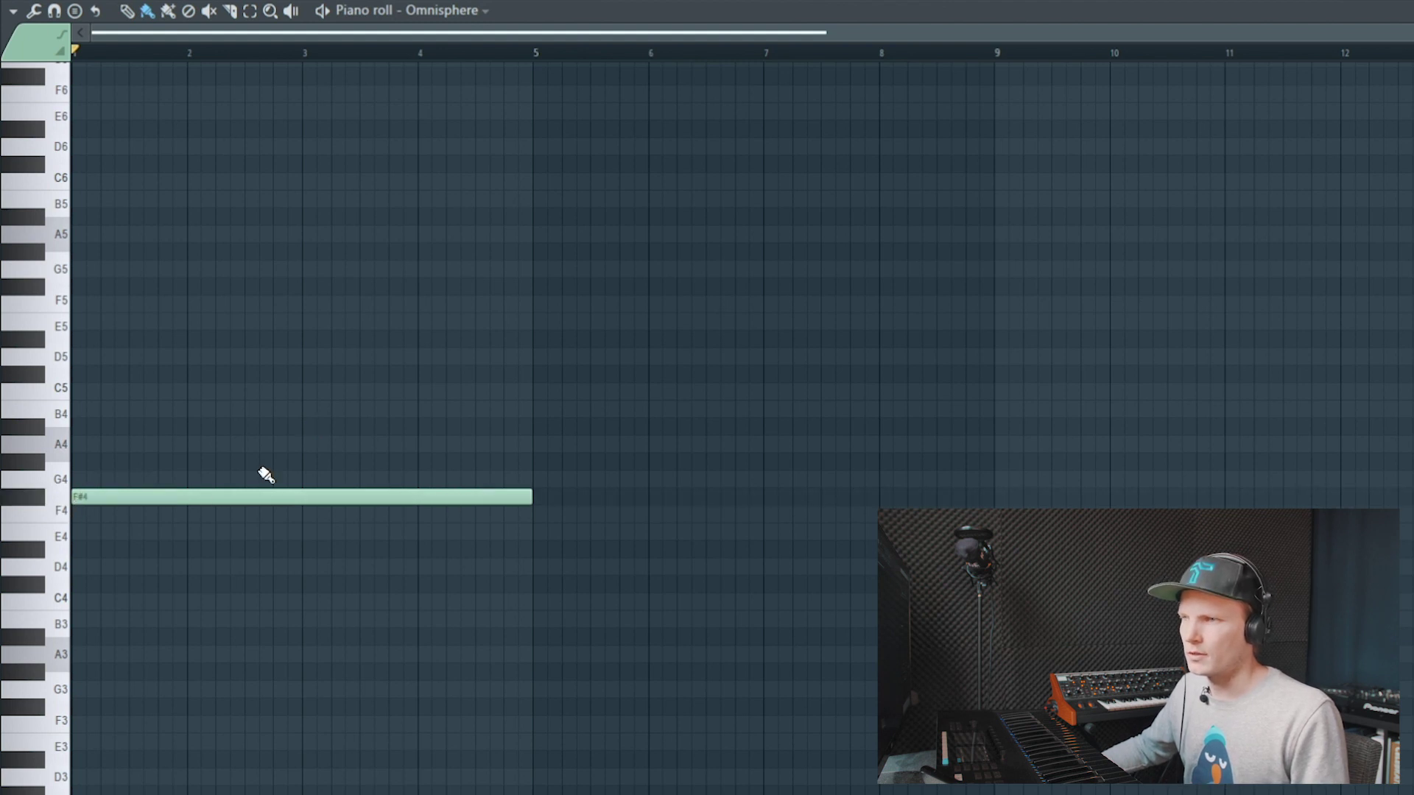
click(79, 444)
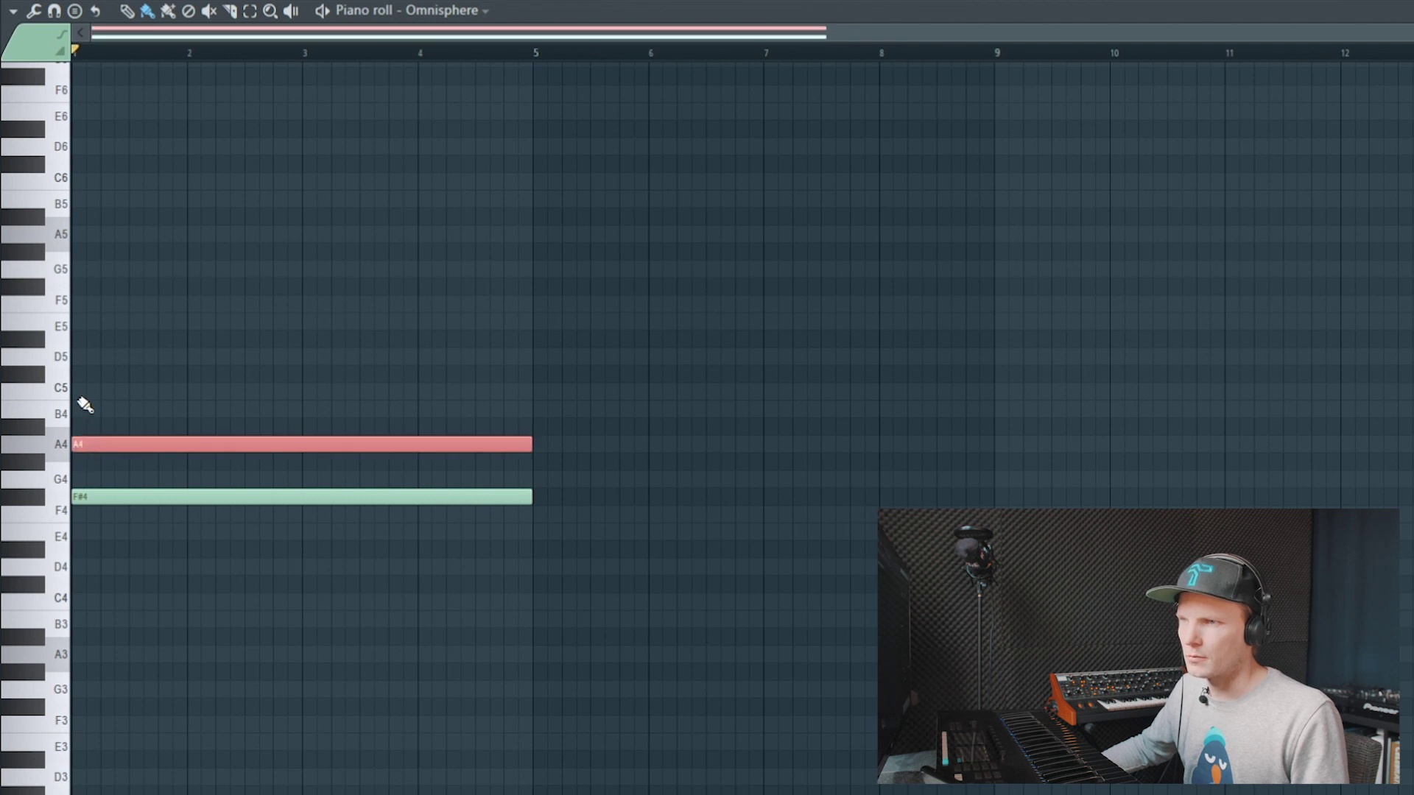
click(82, 376)
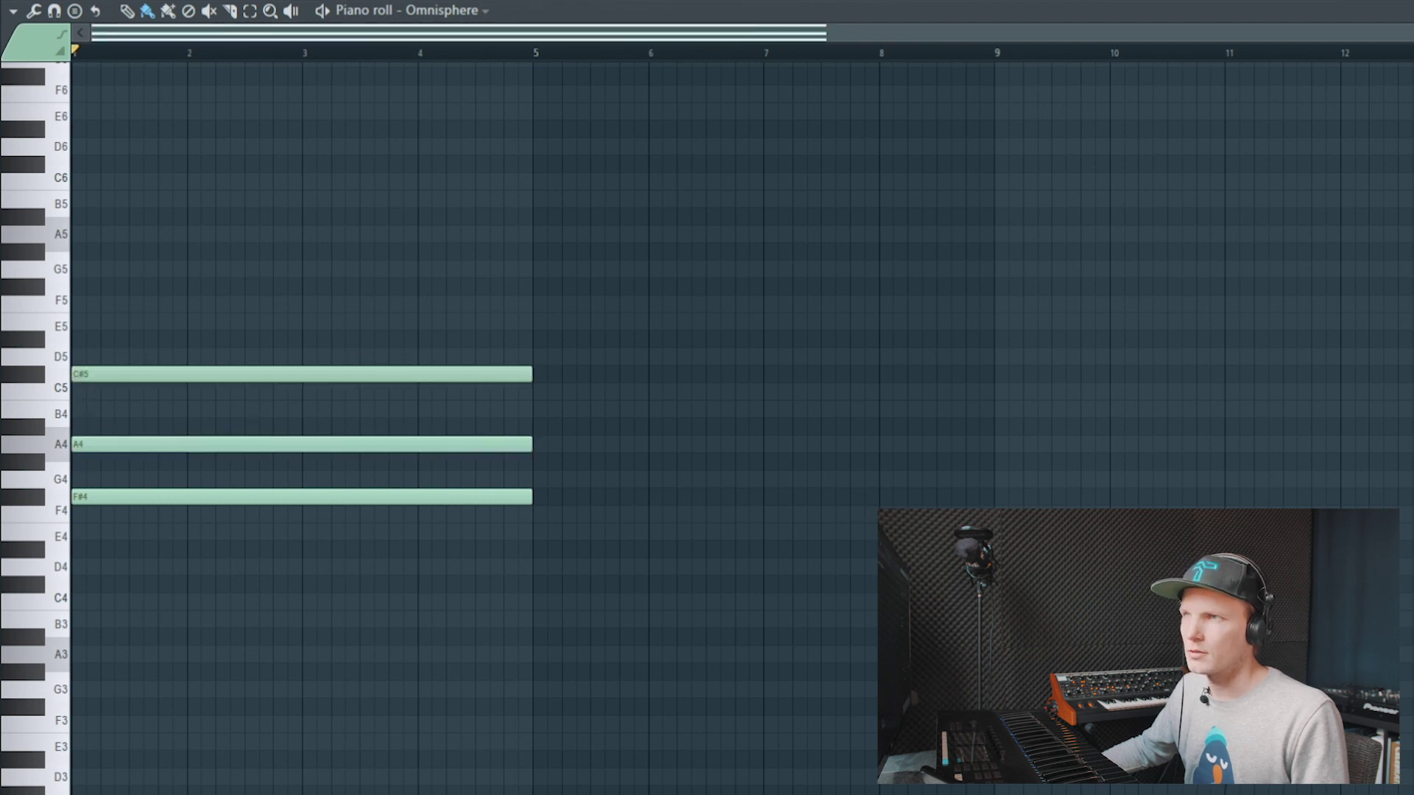
key(space)
key(space)
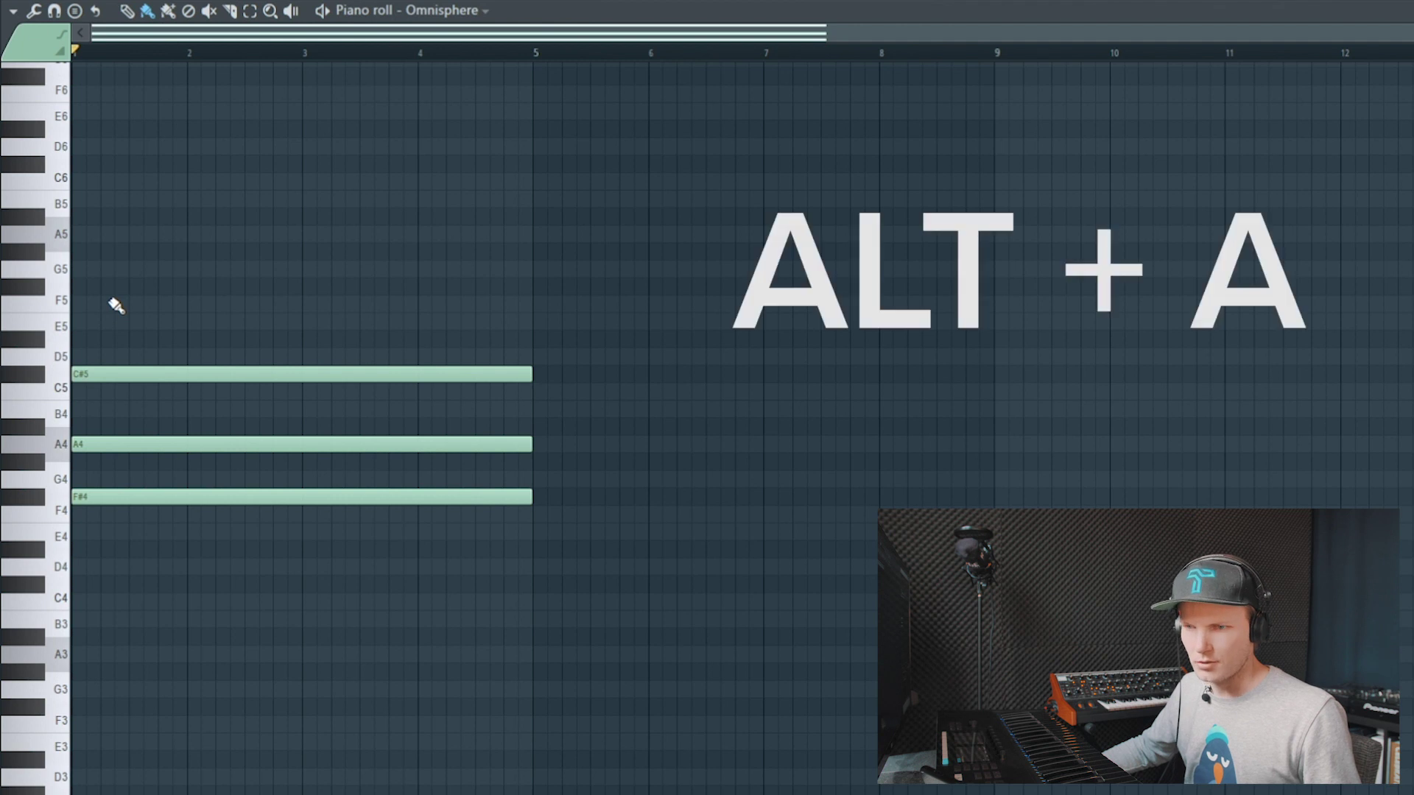
key(alt+a)
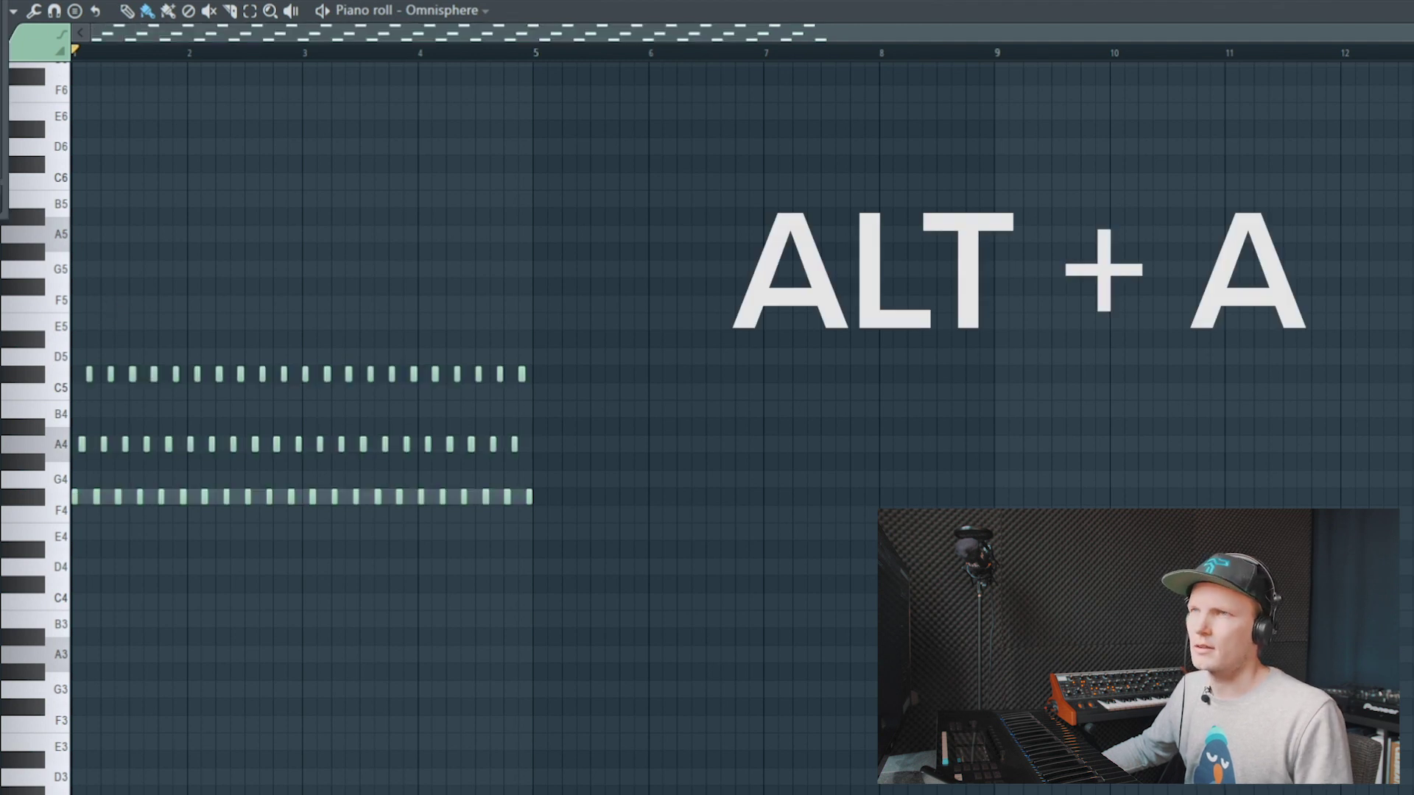
- Close the arpeggiator to restore the long chord, start playback, and reopen it
drag(555, 165, 763, 201)
click(886, 197)
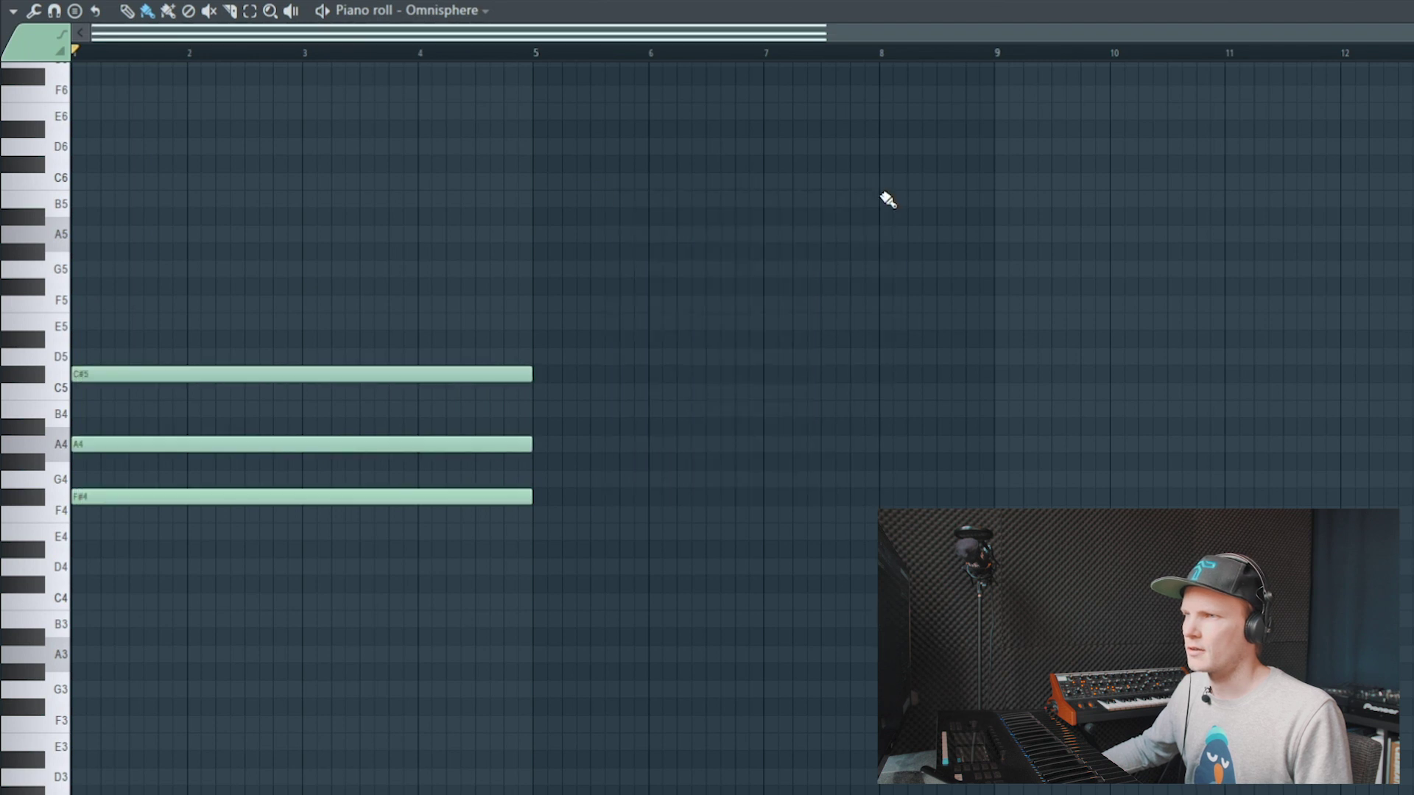
key(space)
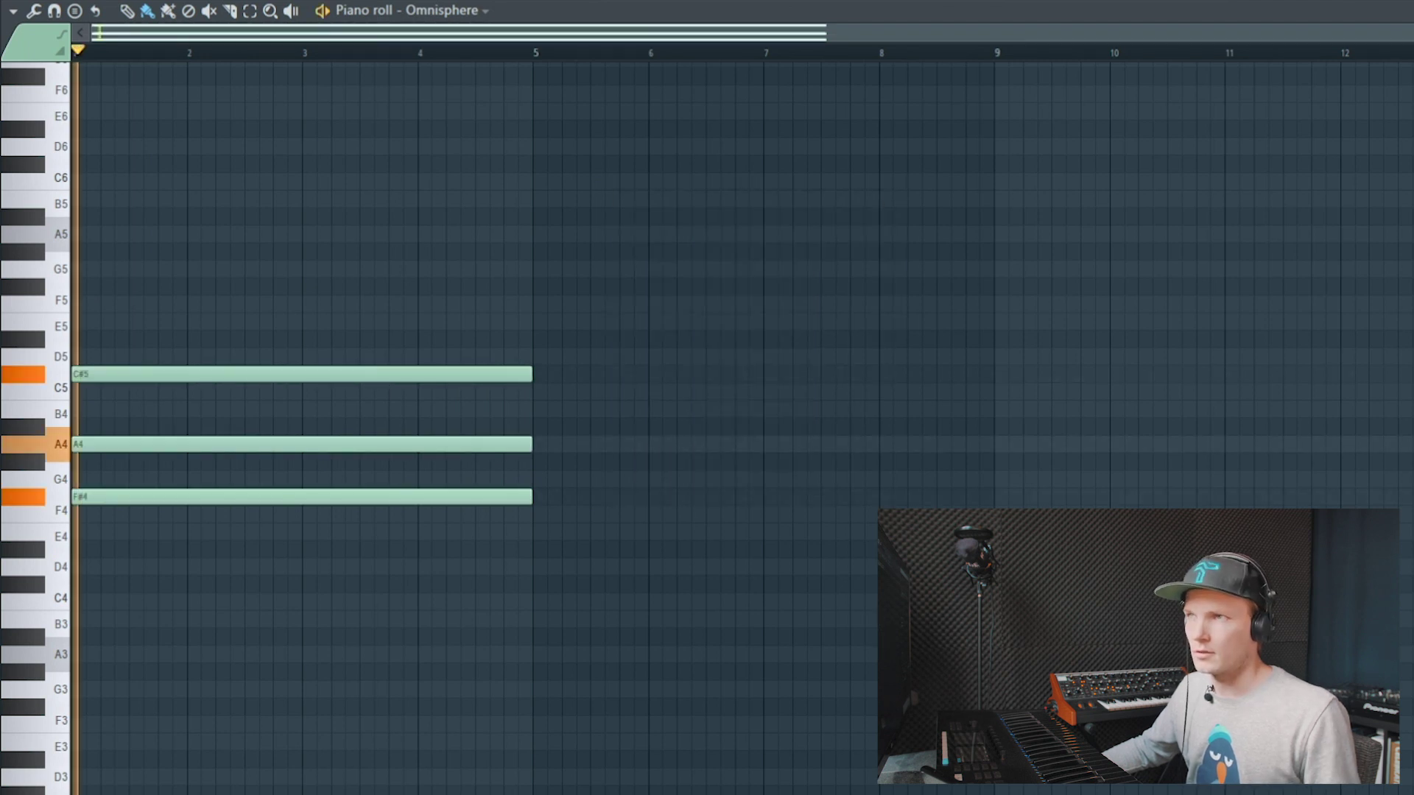
key(alt+a)
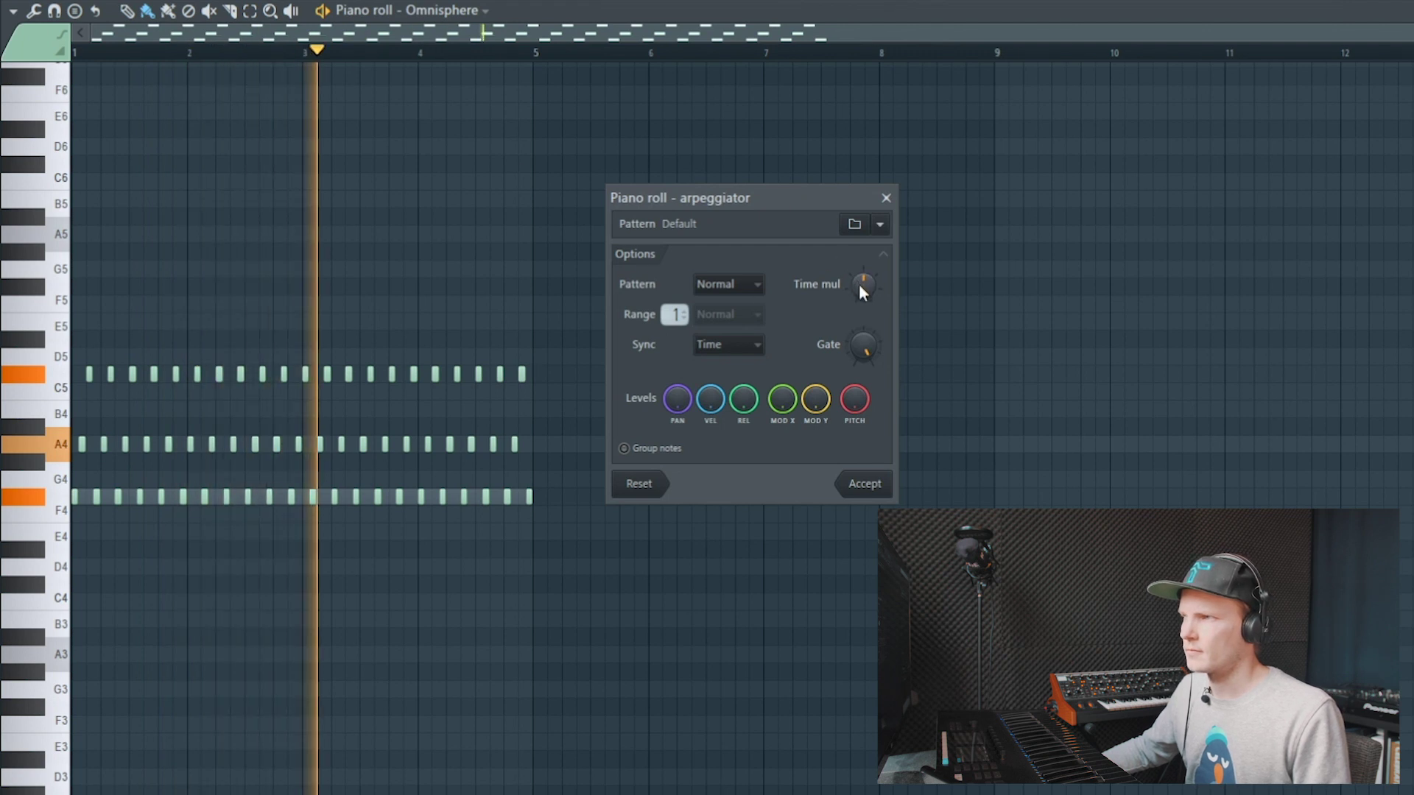
- Raise the arpeggio time multiplier, widen the range to two octaves, and try Flip then Alternate patterns
mouse_move(861, 285)
mouse_down()
mouse_move(862, 317)
mouse_move(861, 269)
mouse_up()
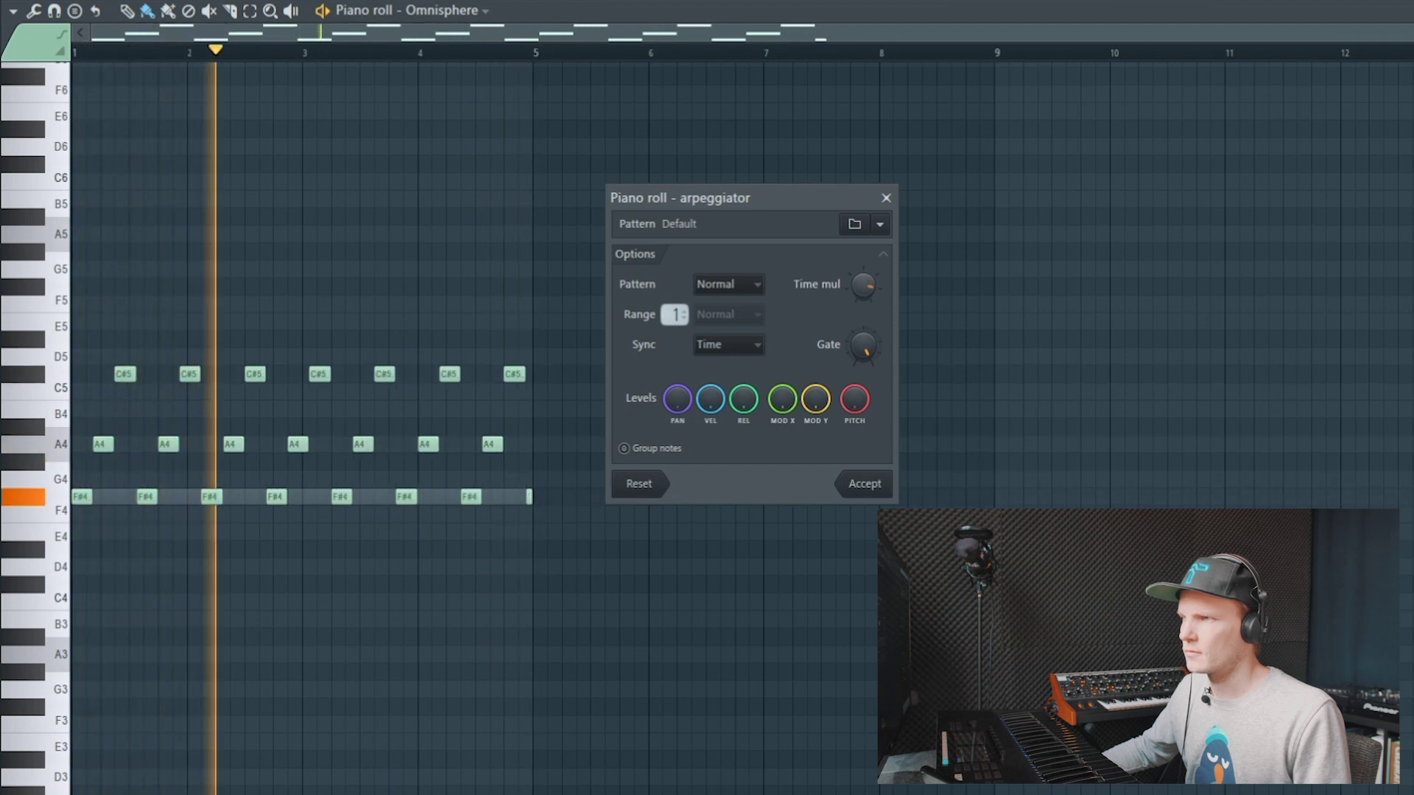
drag(862, 269, 861, 278)
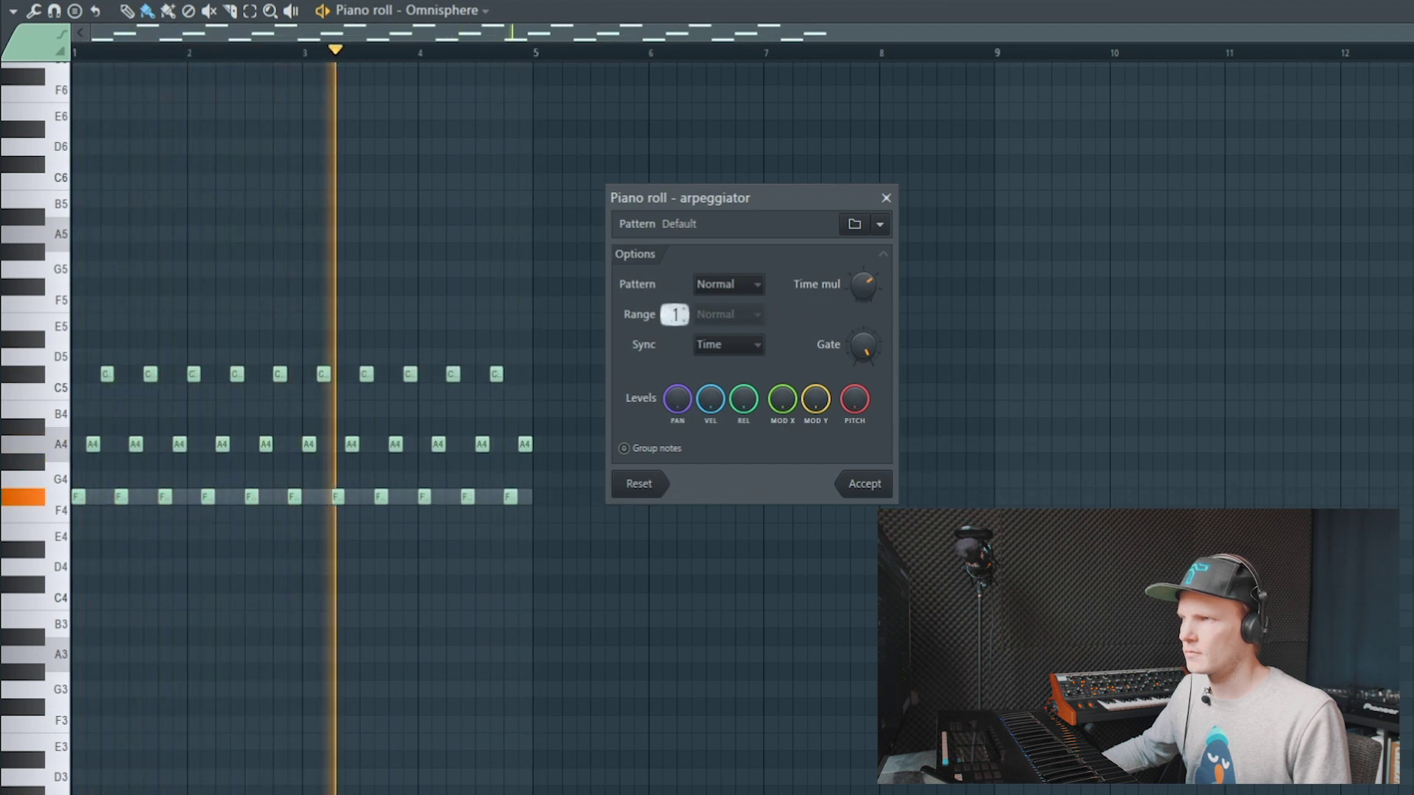
drag(674, 314, 674, 310)
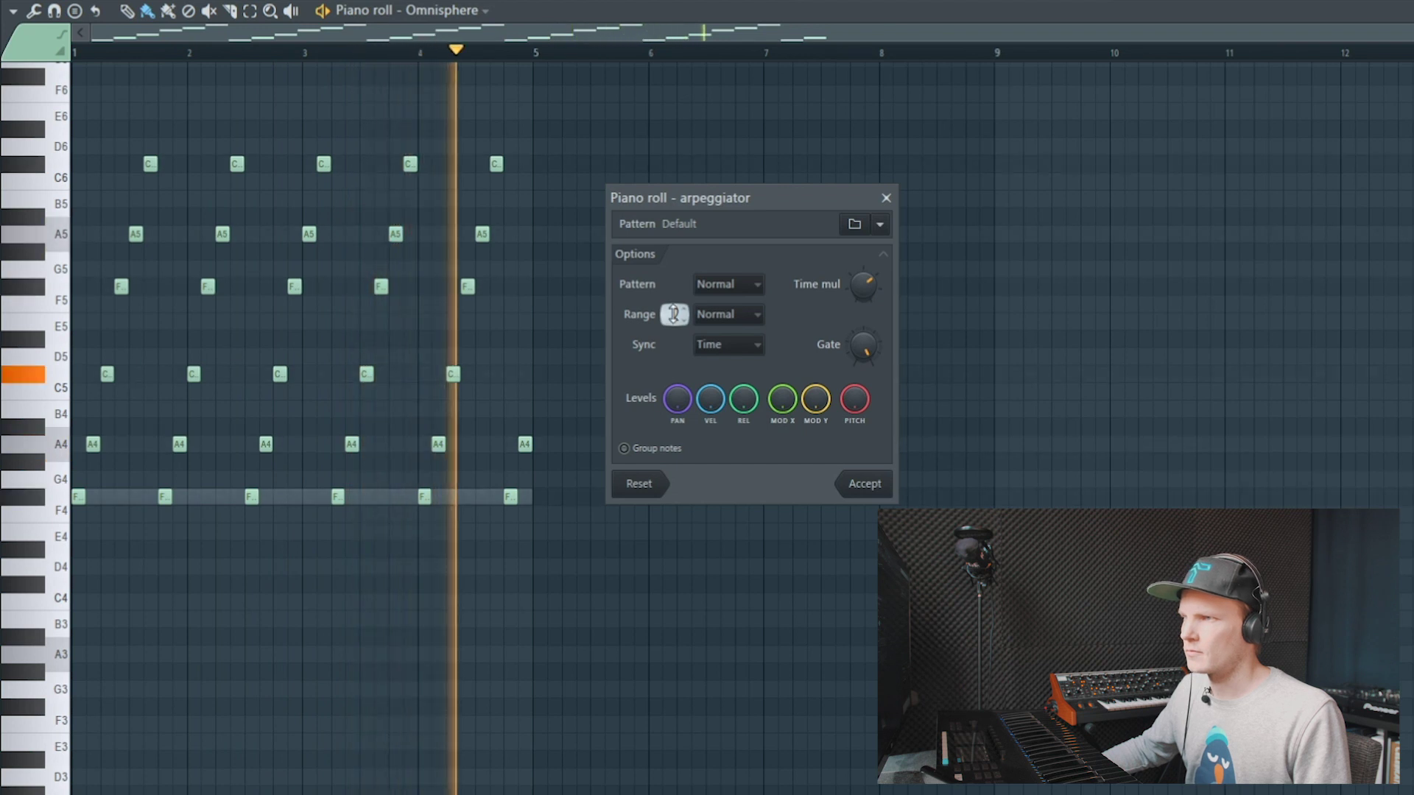
click(723, 287)
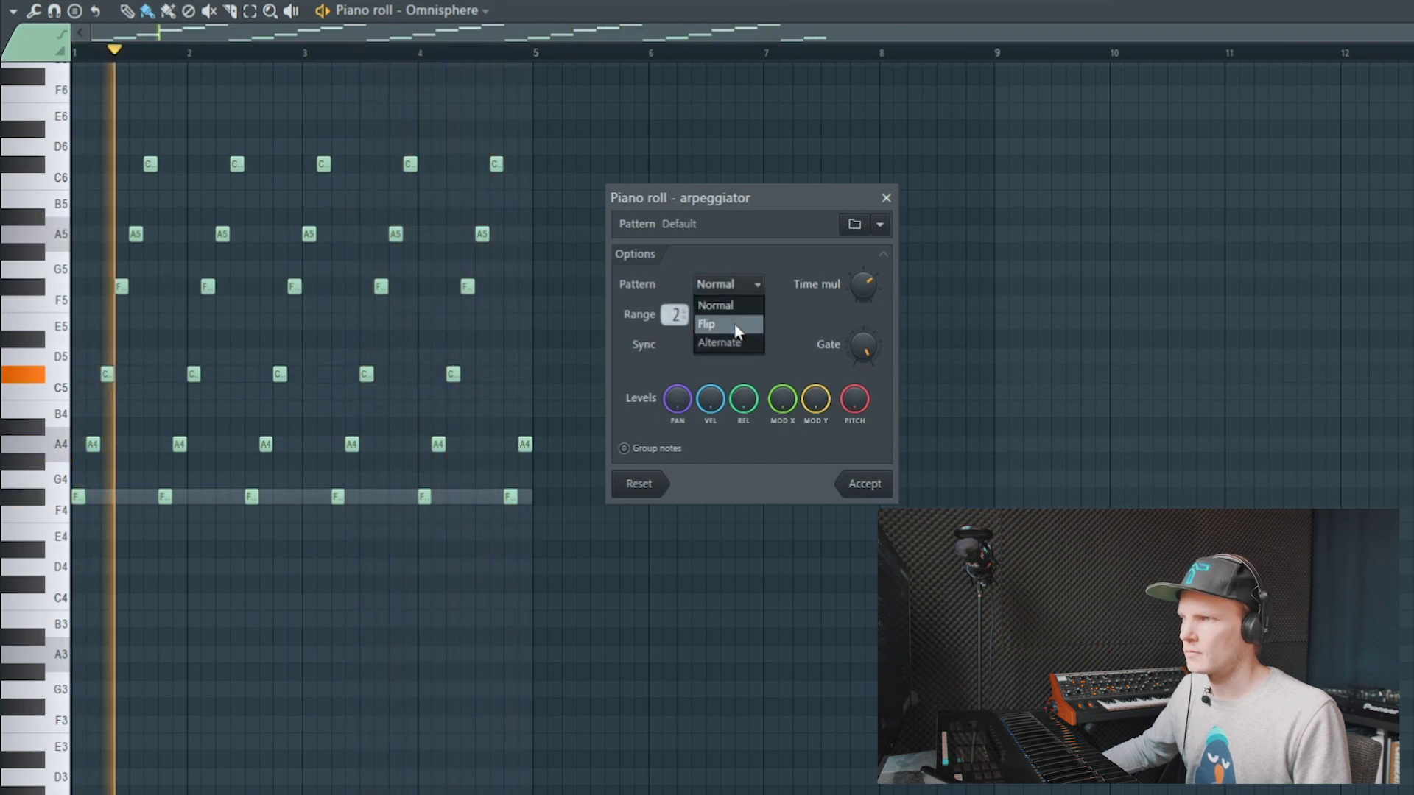
click(729, 316)
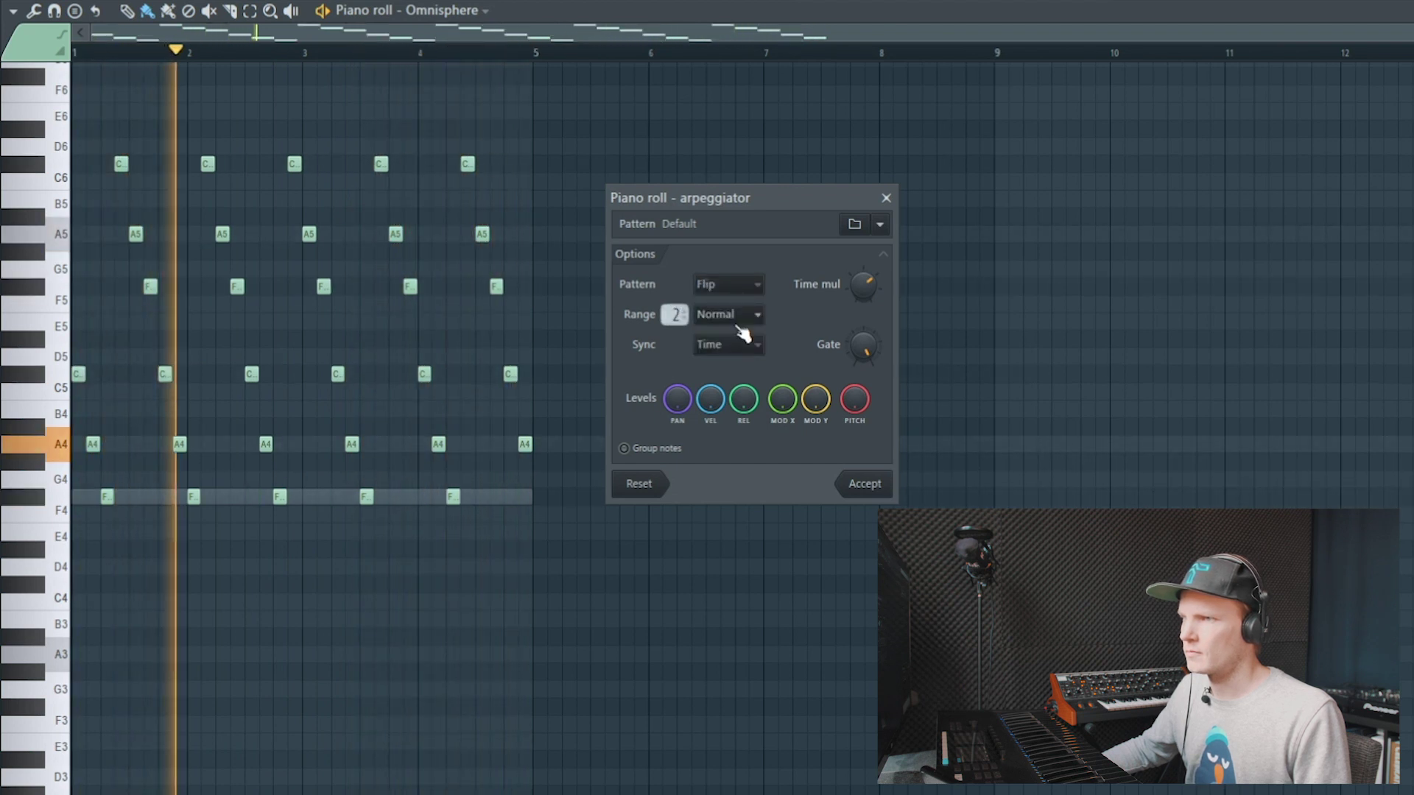
click(734, 285)
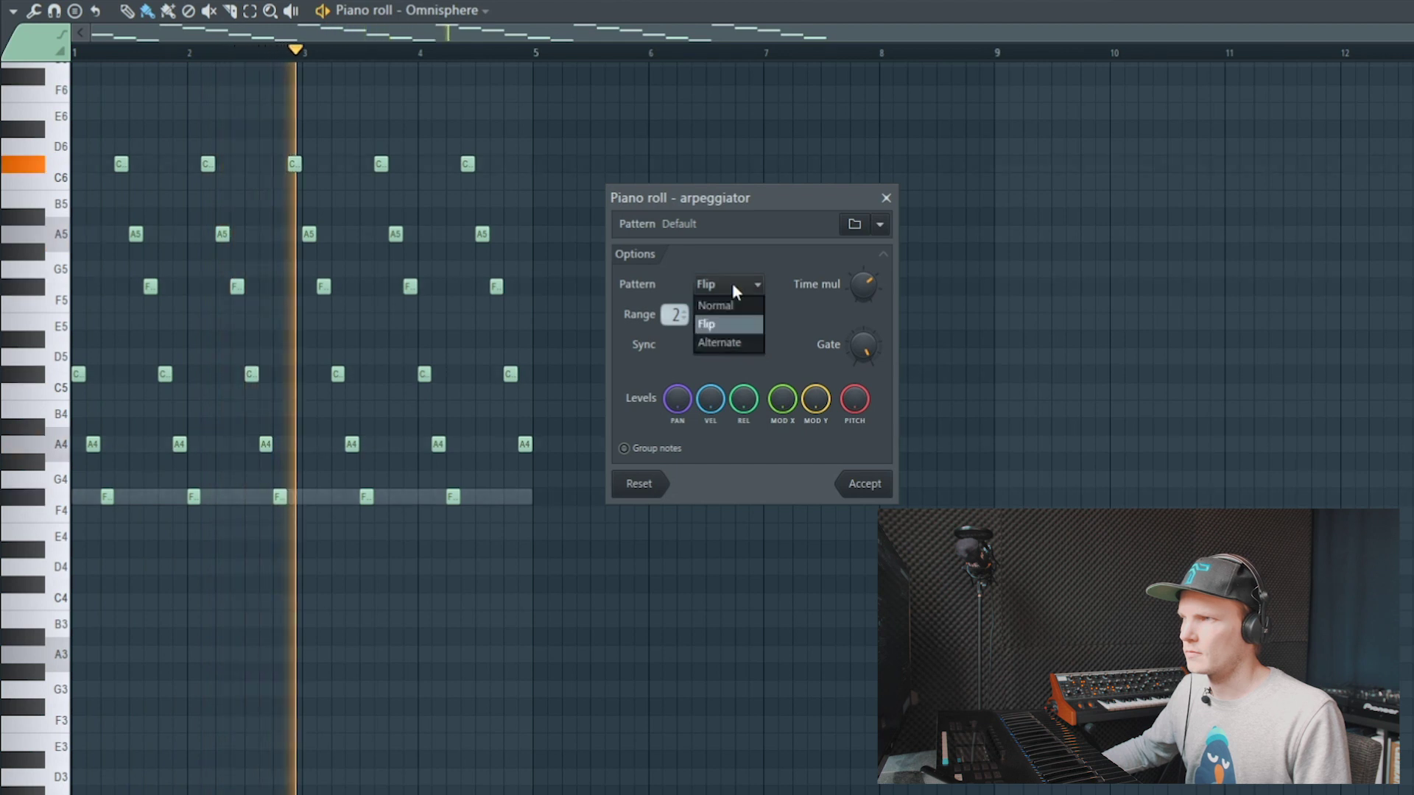
click(732, 342)
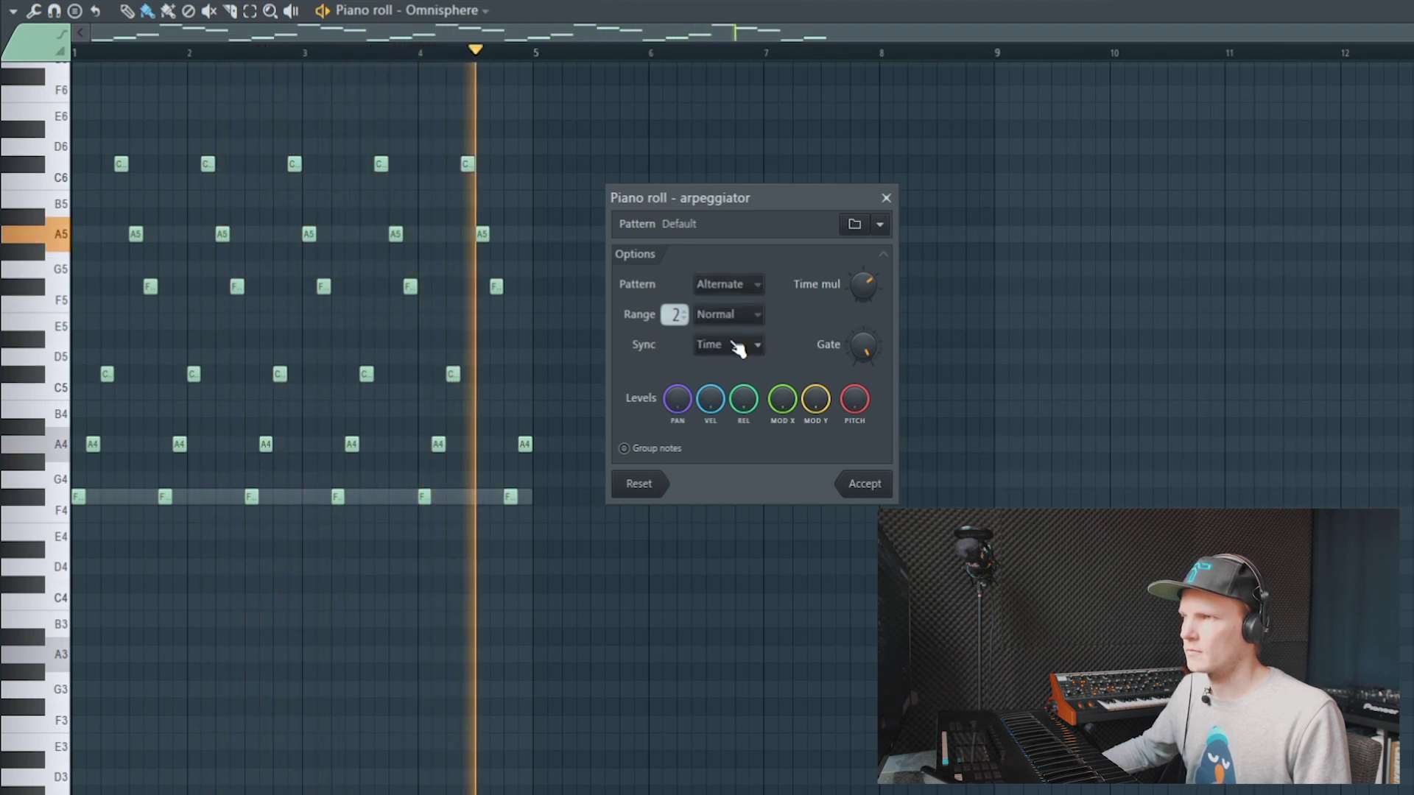
- Switch arpeggio sync to Block, shorten the gate, double the density, then close and reopen the arpeggiator
click(734, 346)
click(723, 378)
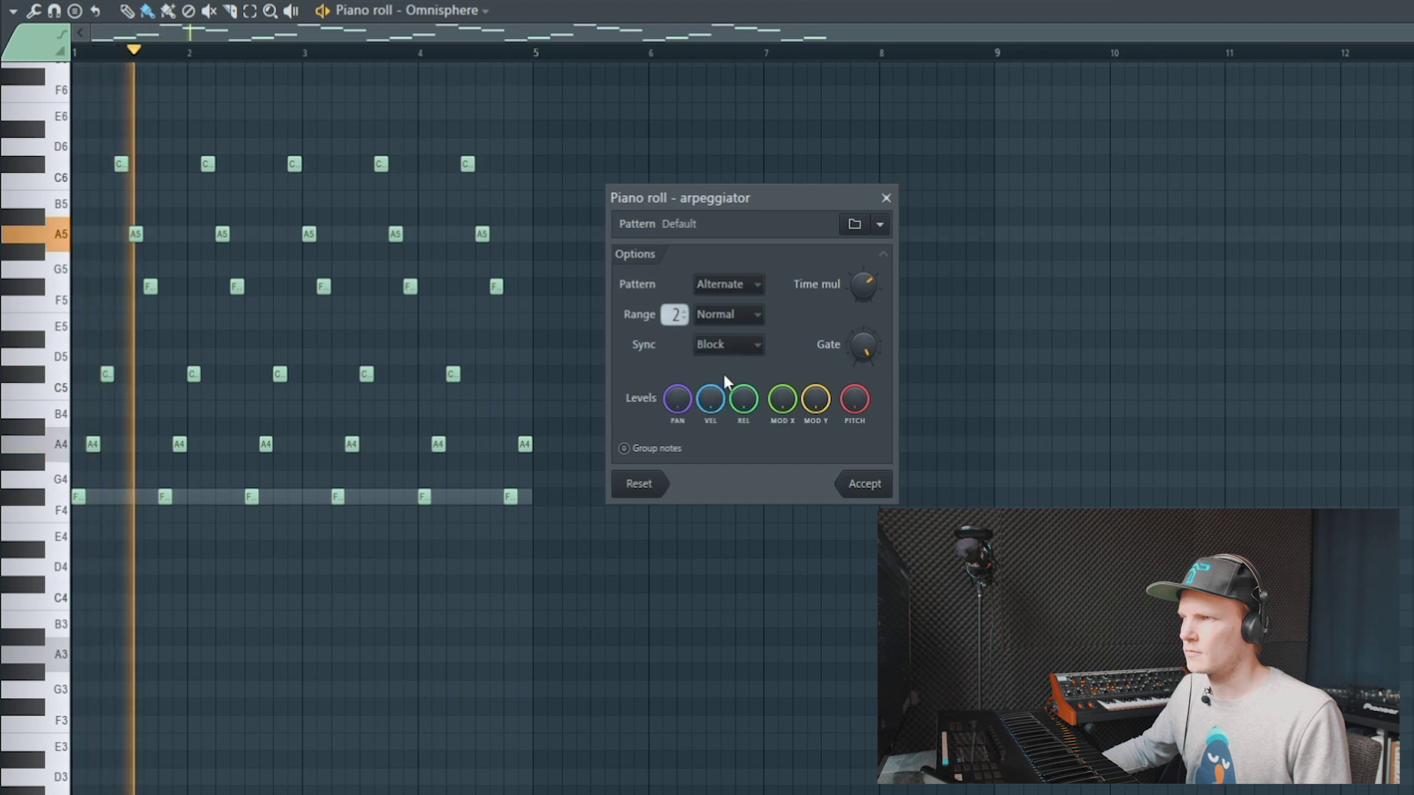
drag(863, 346, 863, 372)
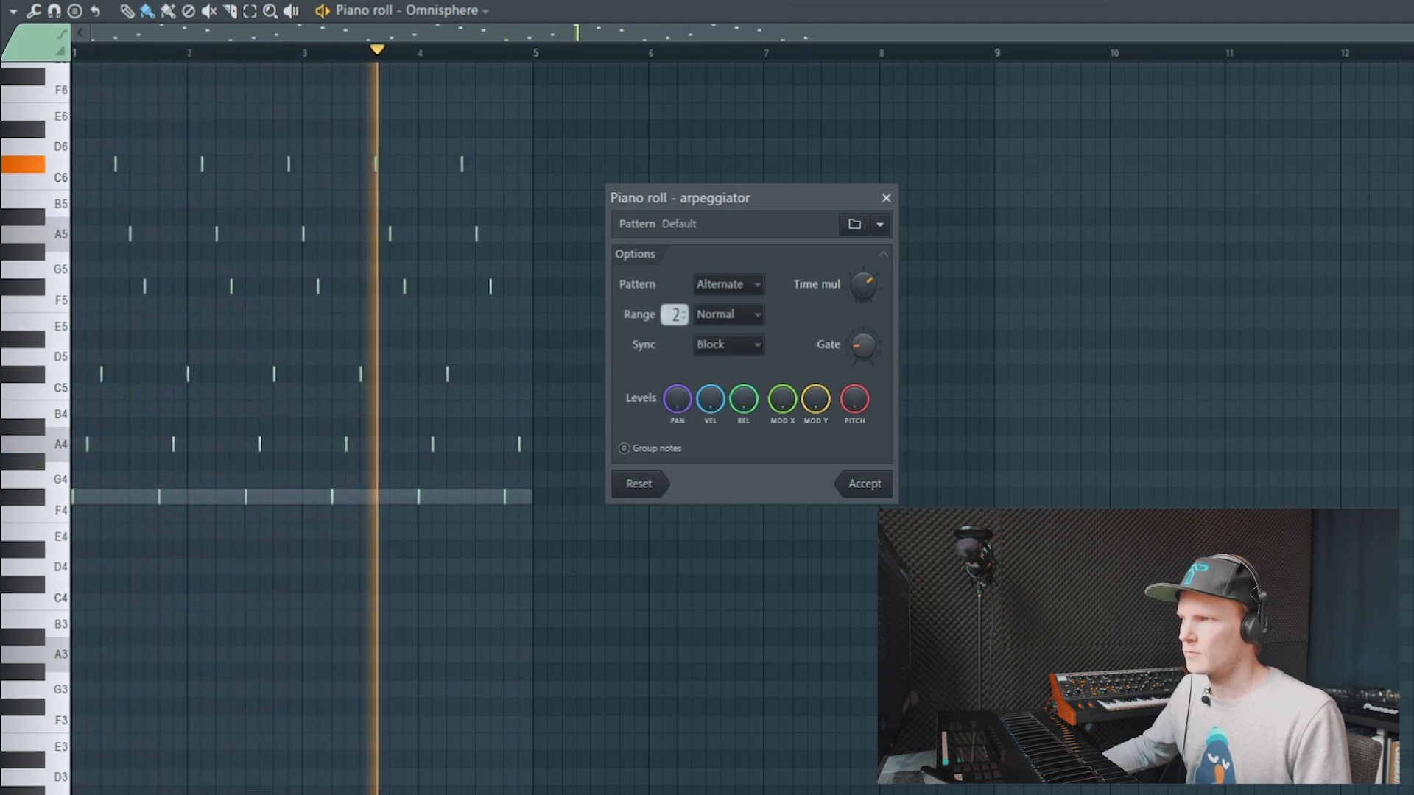
mouse_move(863, 285)
mouse_down()
mouse_move(863, 302)
mouse_move(861, 259)
mouse_up()
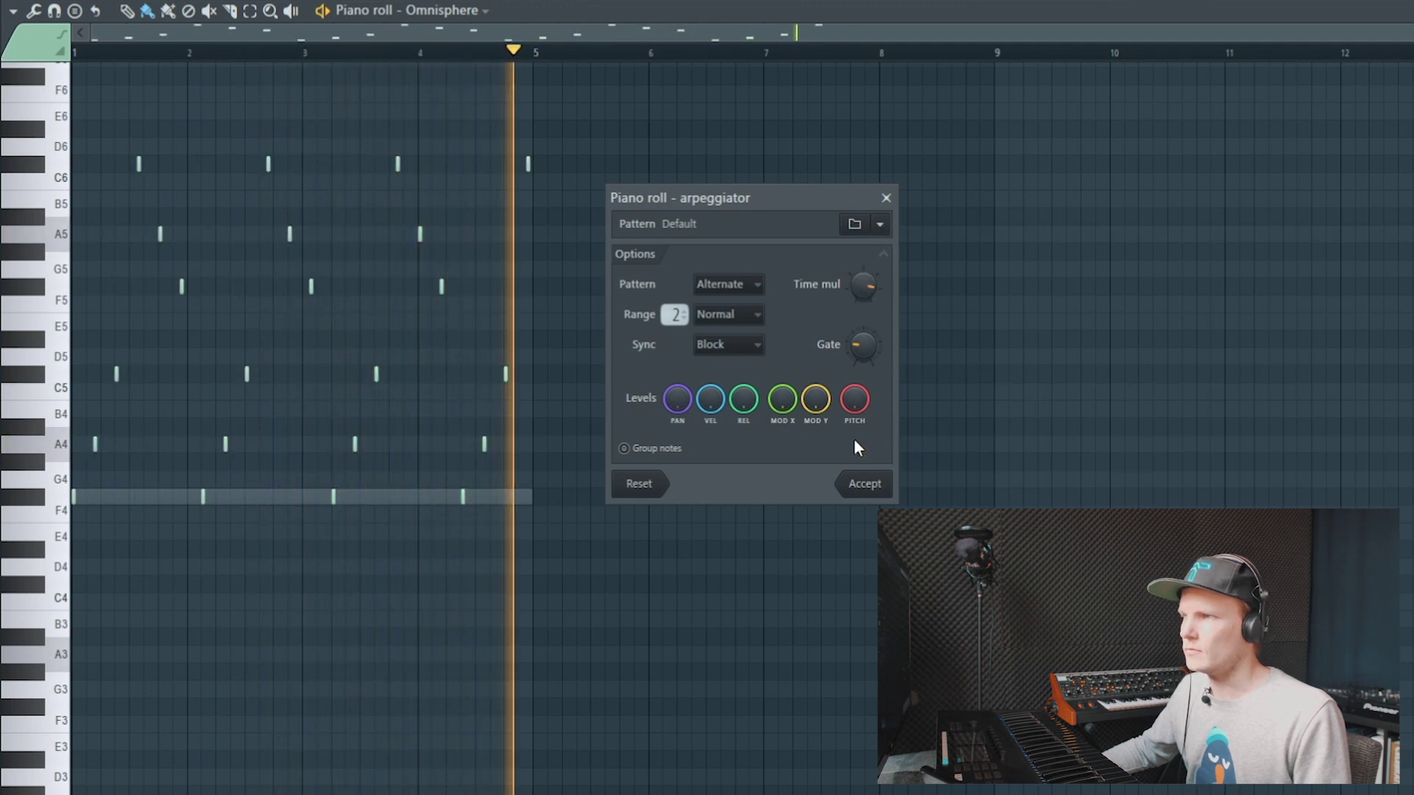
click(887, 198)
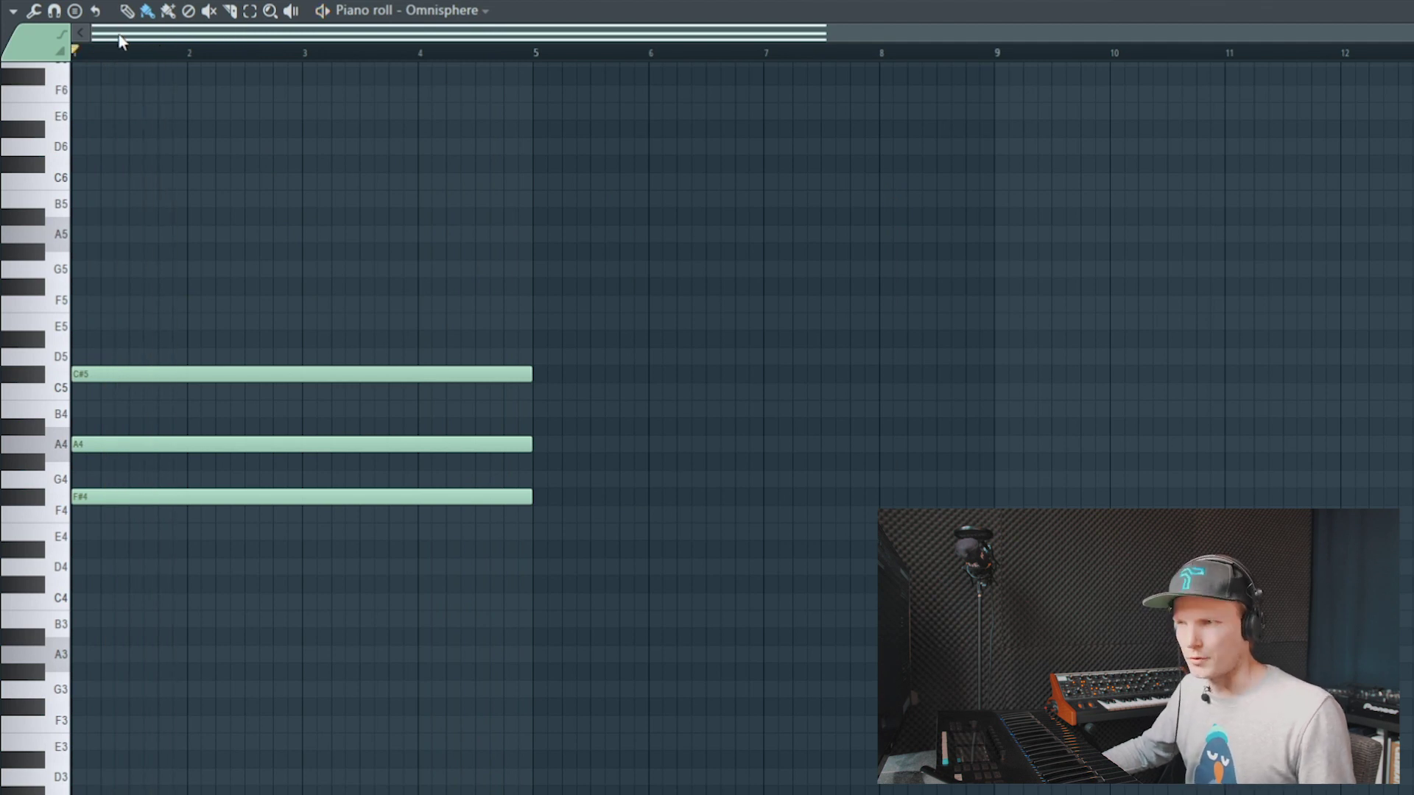
key(alt+a)
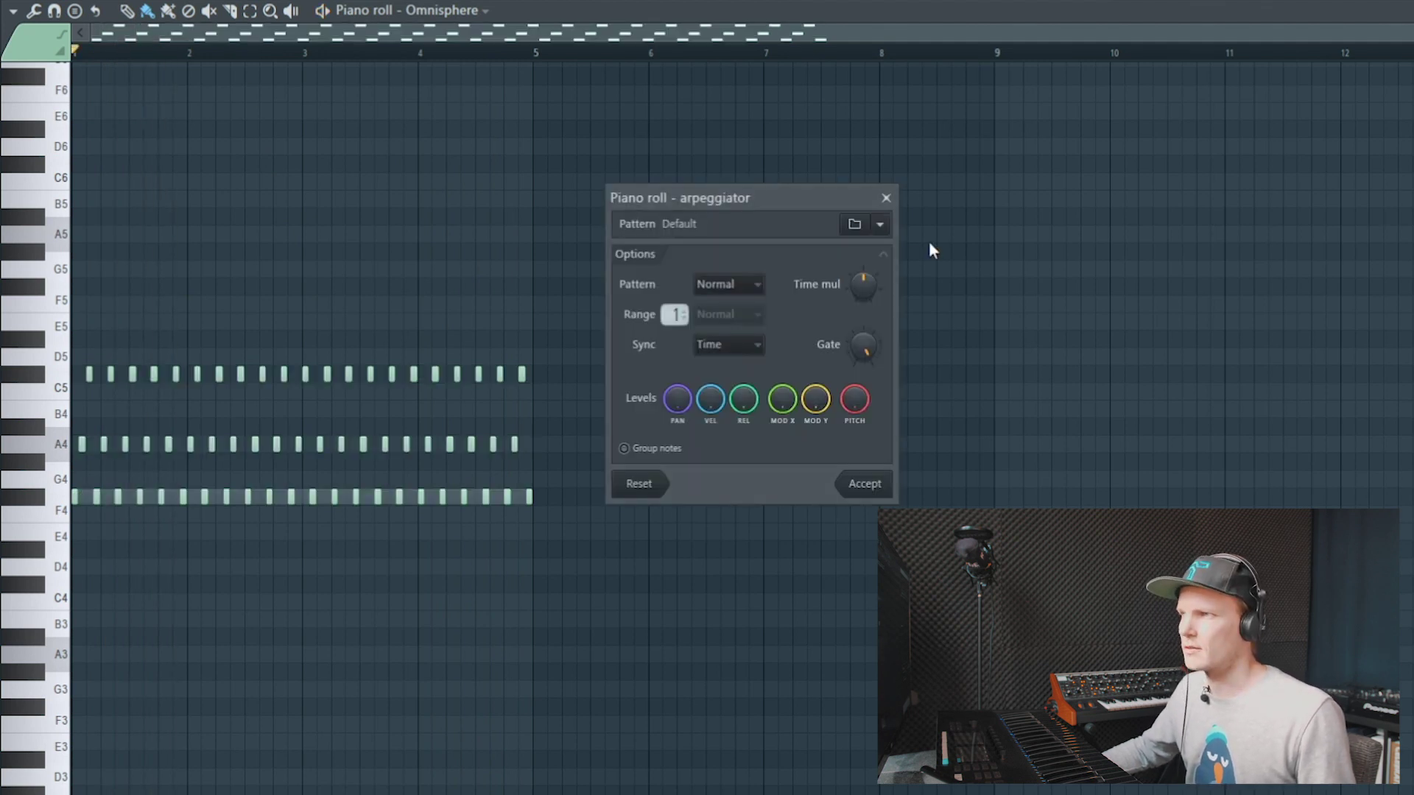
- Restart playback with the arpeggiator reopened, trying the Trance 4 and Arp Riff Machine A - TE patterns
click(887, 199)
key(space)
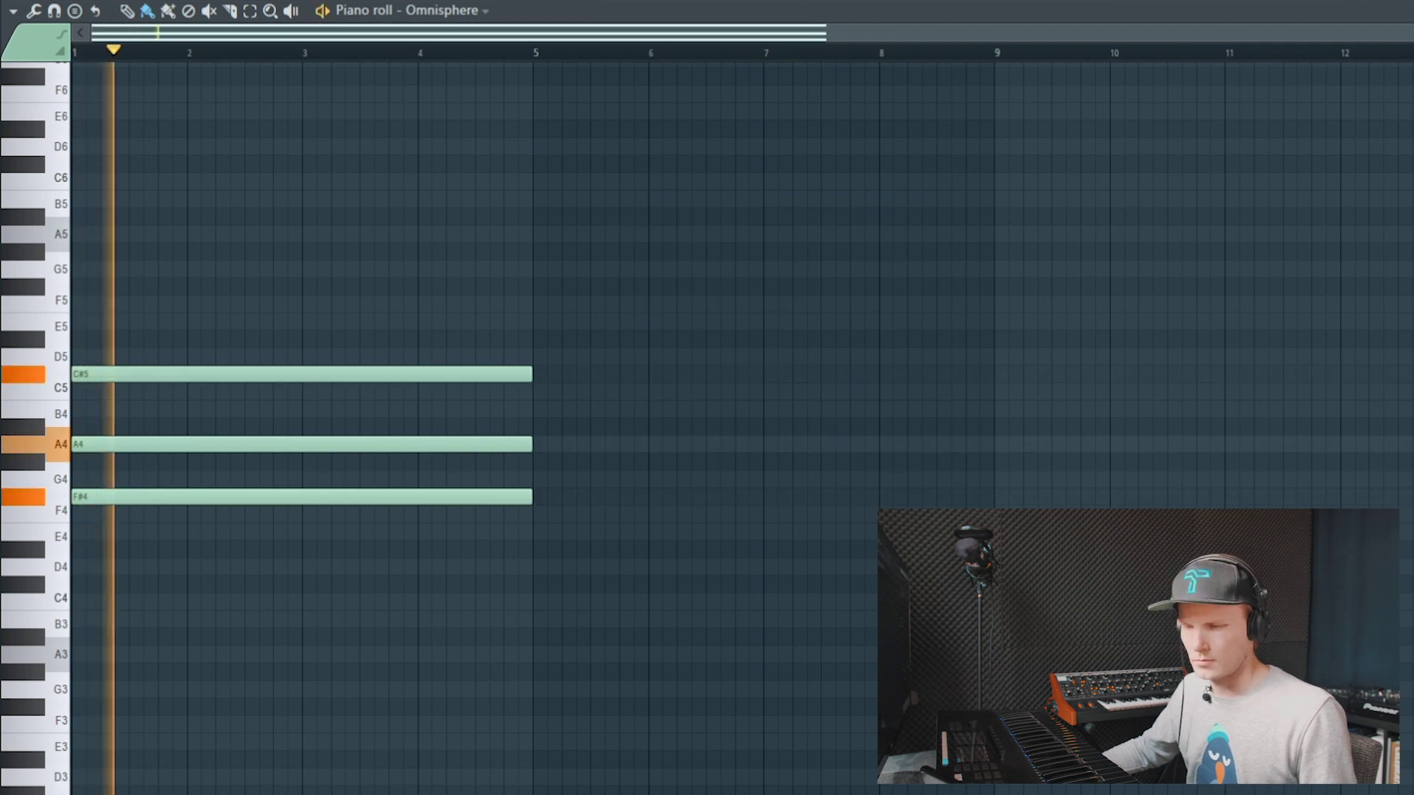
key(alt+a)
click(879, 224)
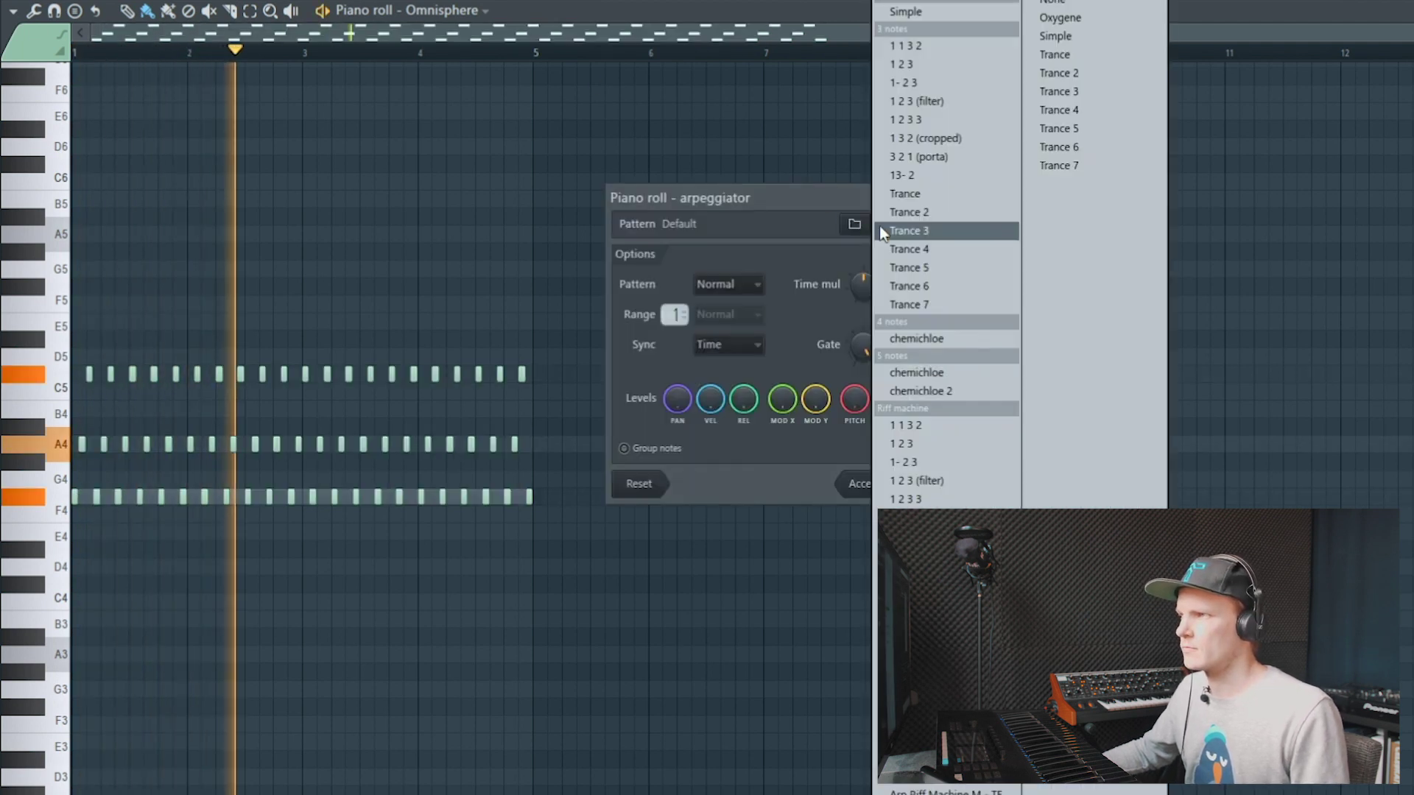
click(898, 249)
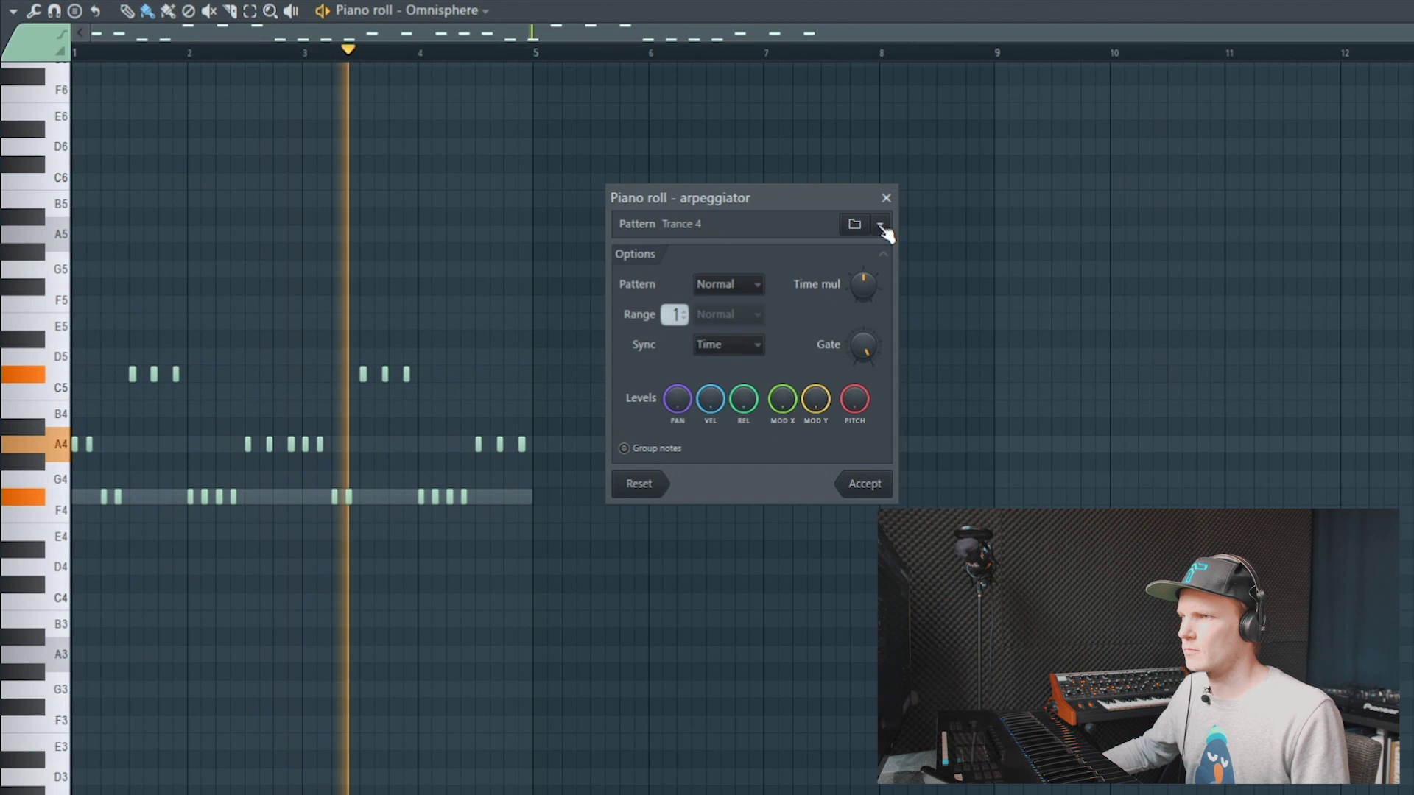
click(881, 226)
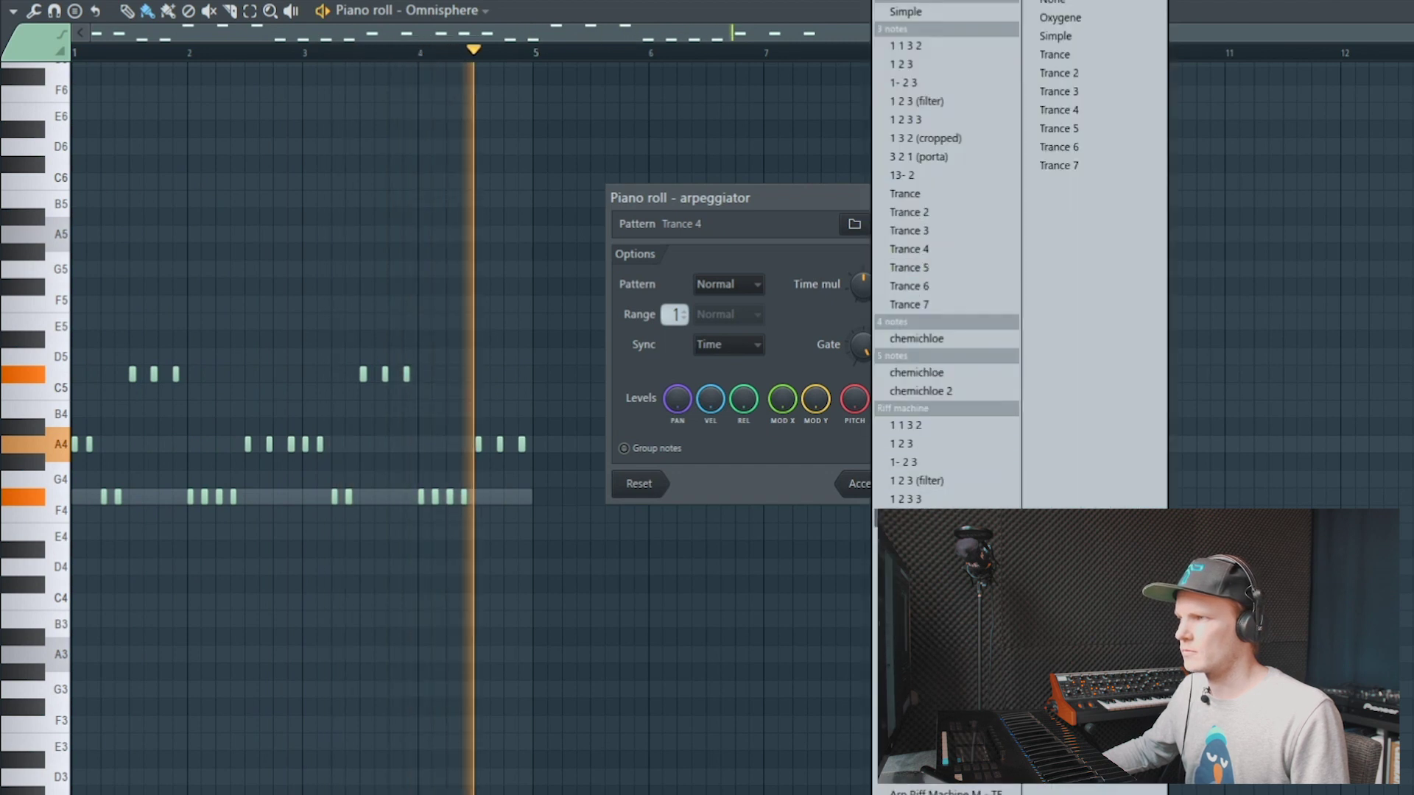
click(921, 737)
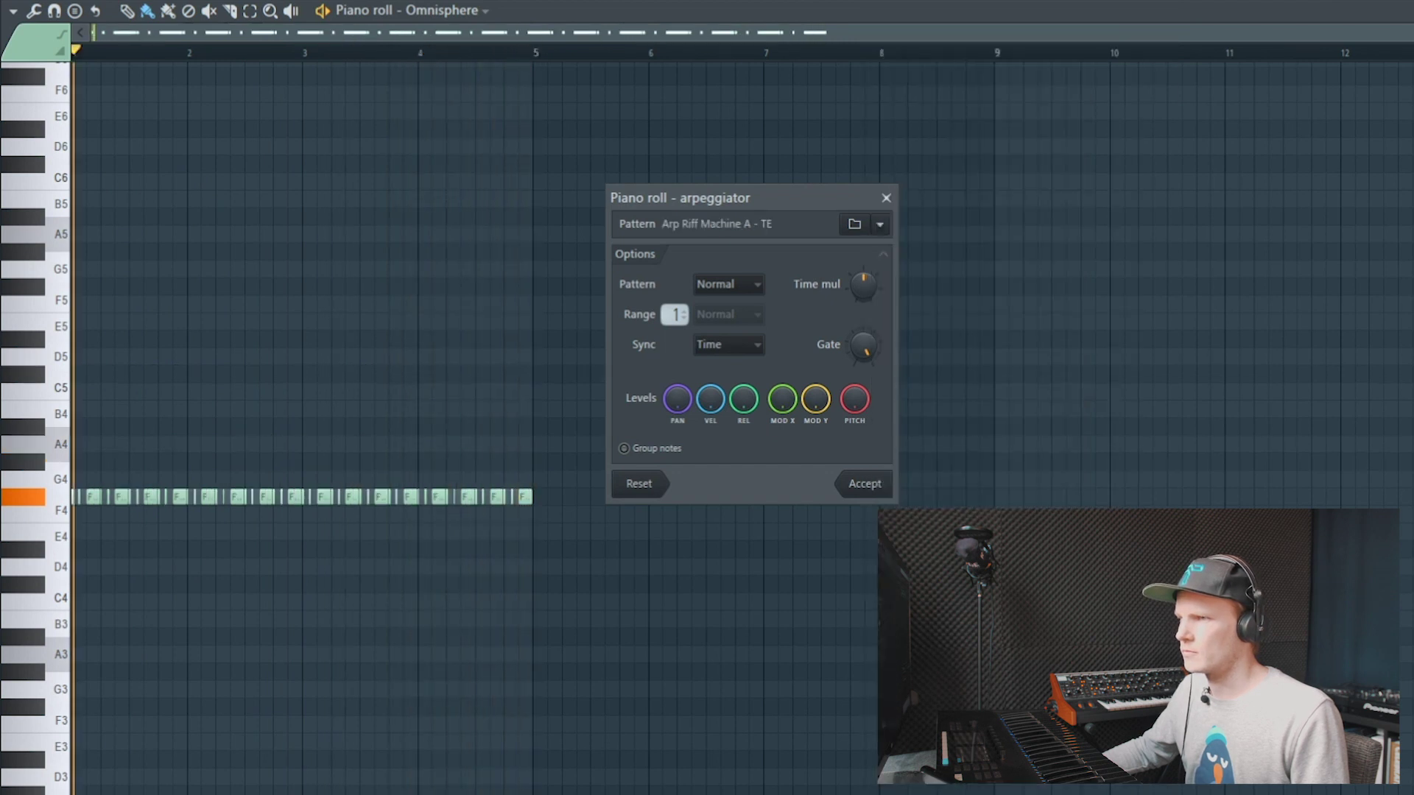
- Try the Arp Riff Machine F - TE, Arp Riff Machine N - TE and another Trance pattern
click(879, 226)
click(920, 663)
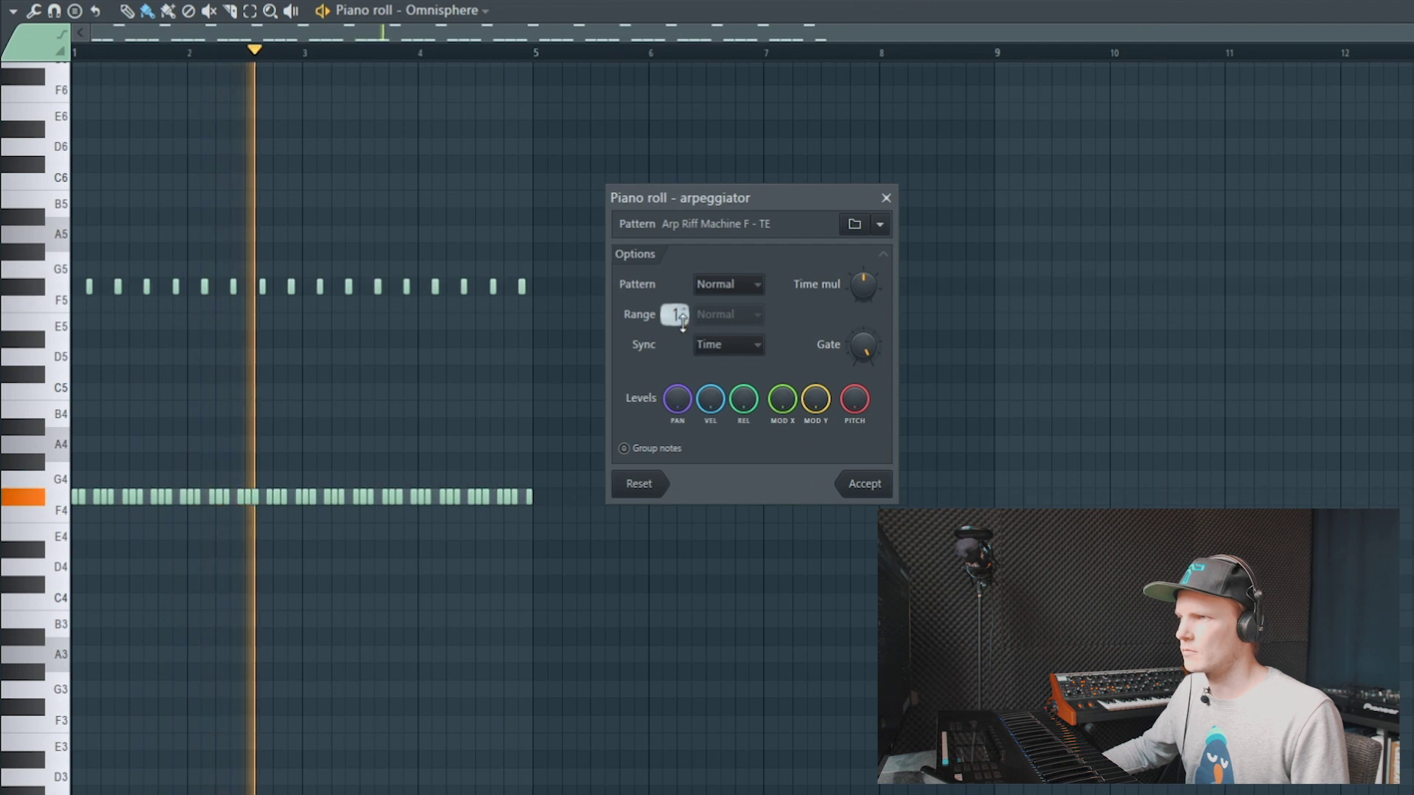
scroll(674, 314, up, 1)
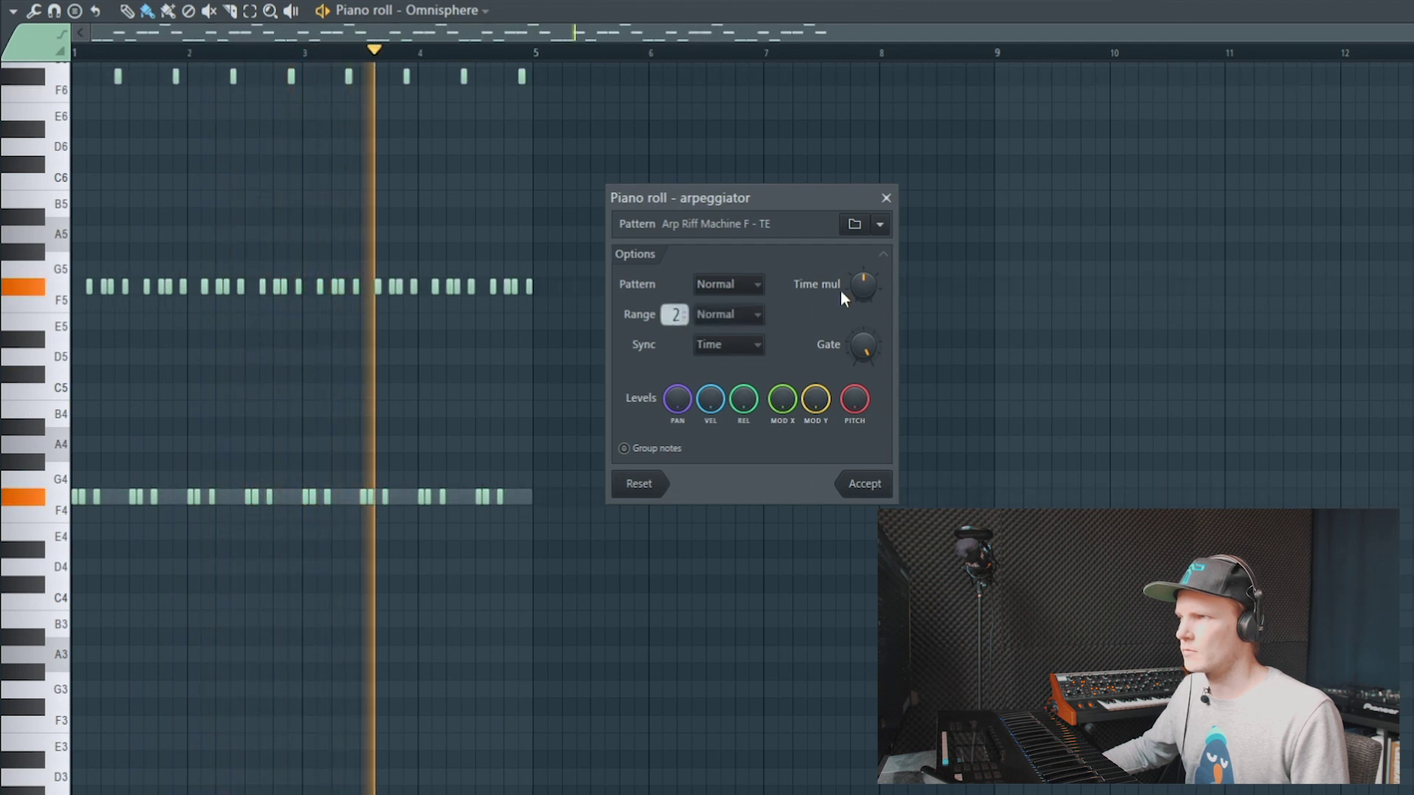
click(879, 226)
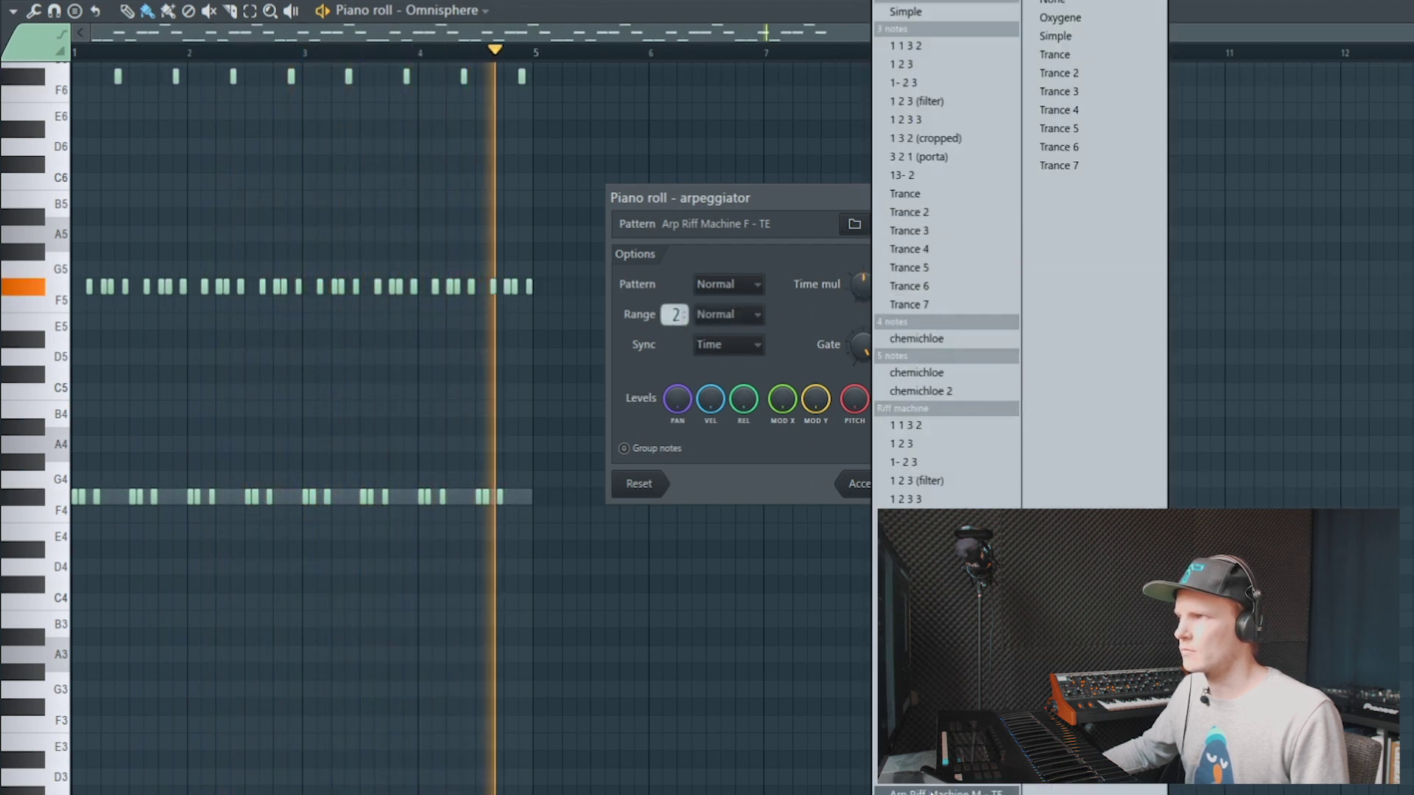
click(935, 791)
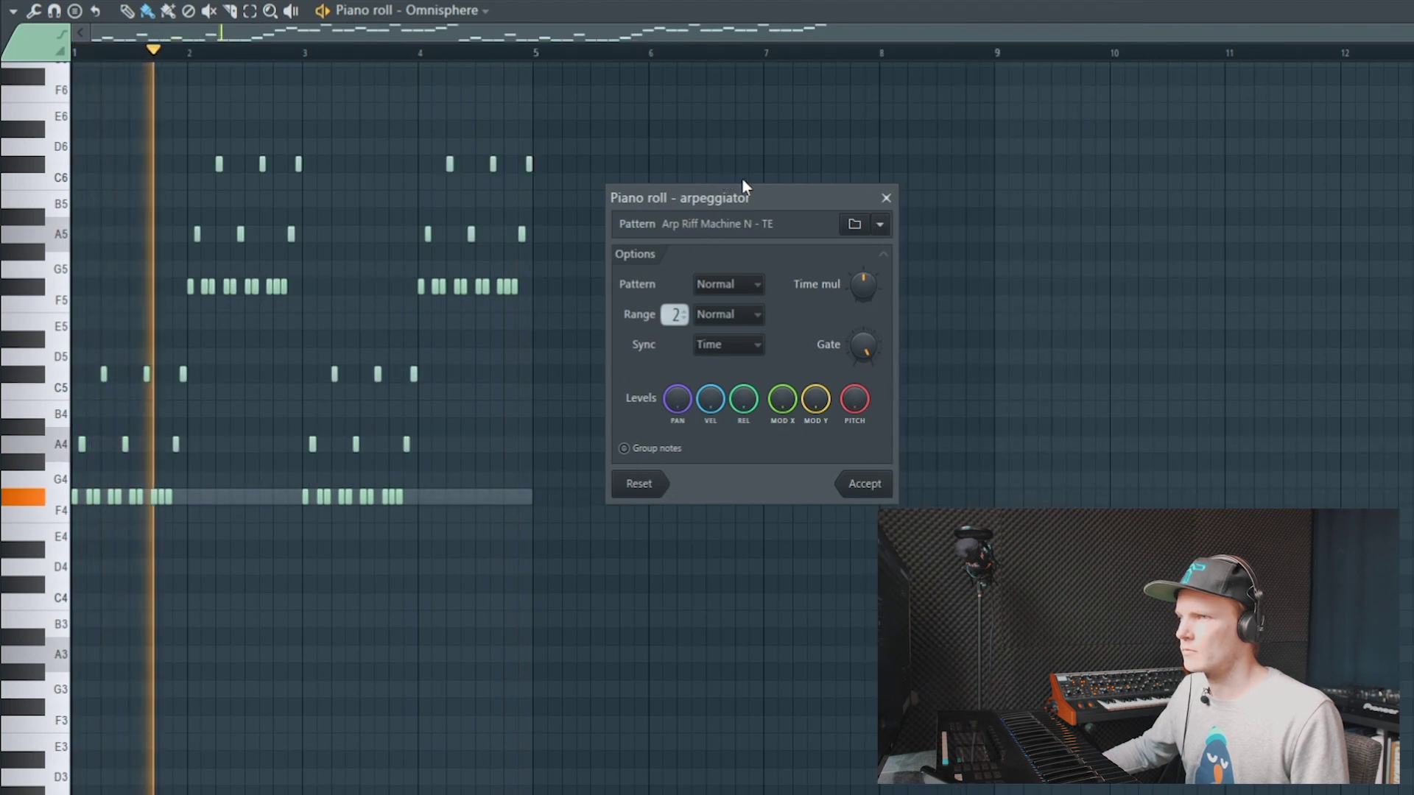
click(879, 224)
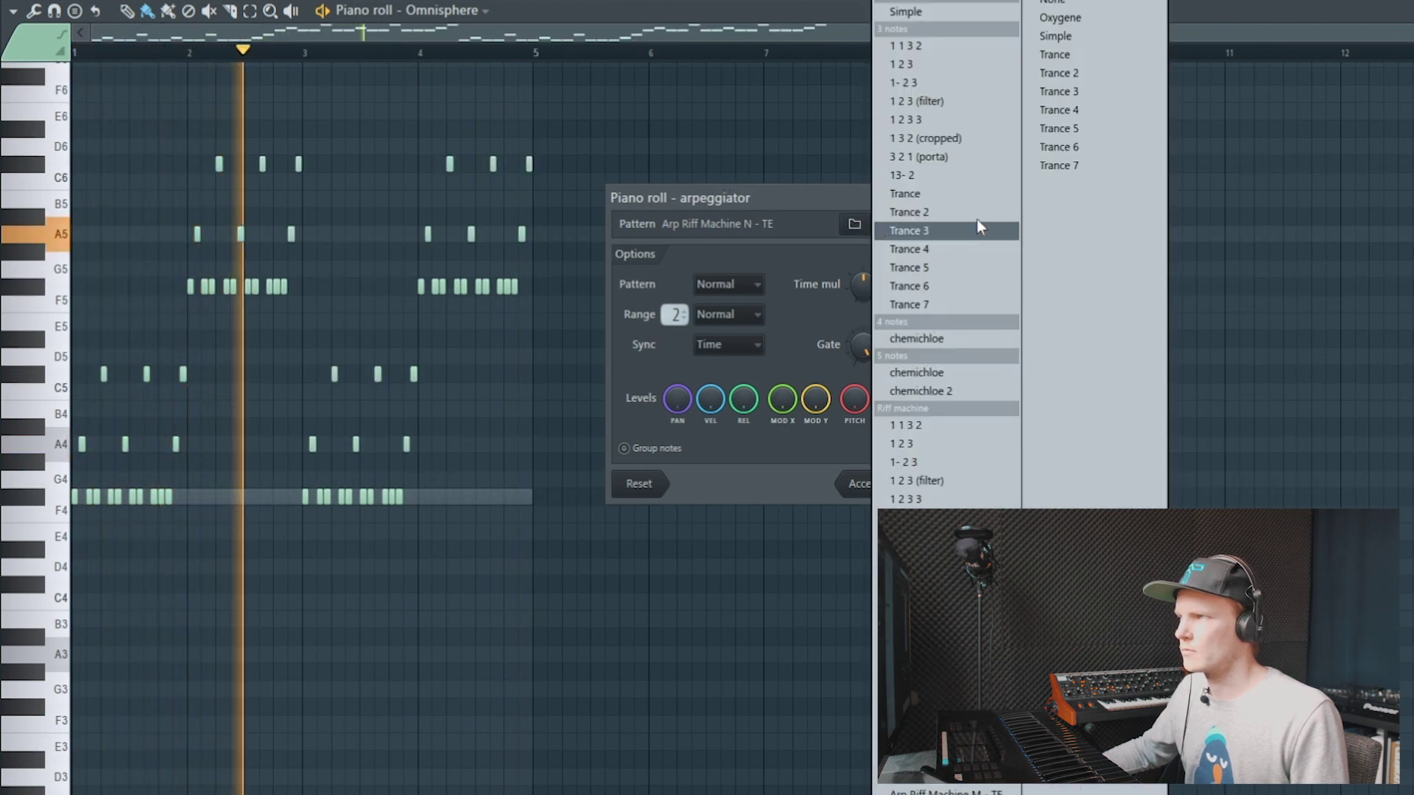
click(1054, 166)
- Try 3 2 1 (porta), then keep the chemichloe pattern at range 2
click(882, 223)
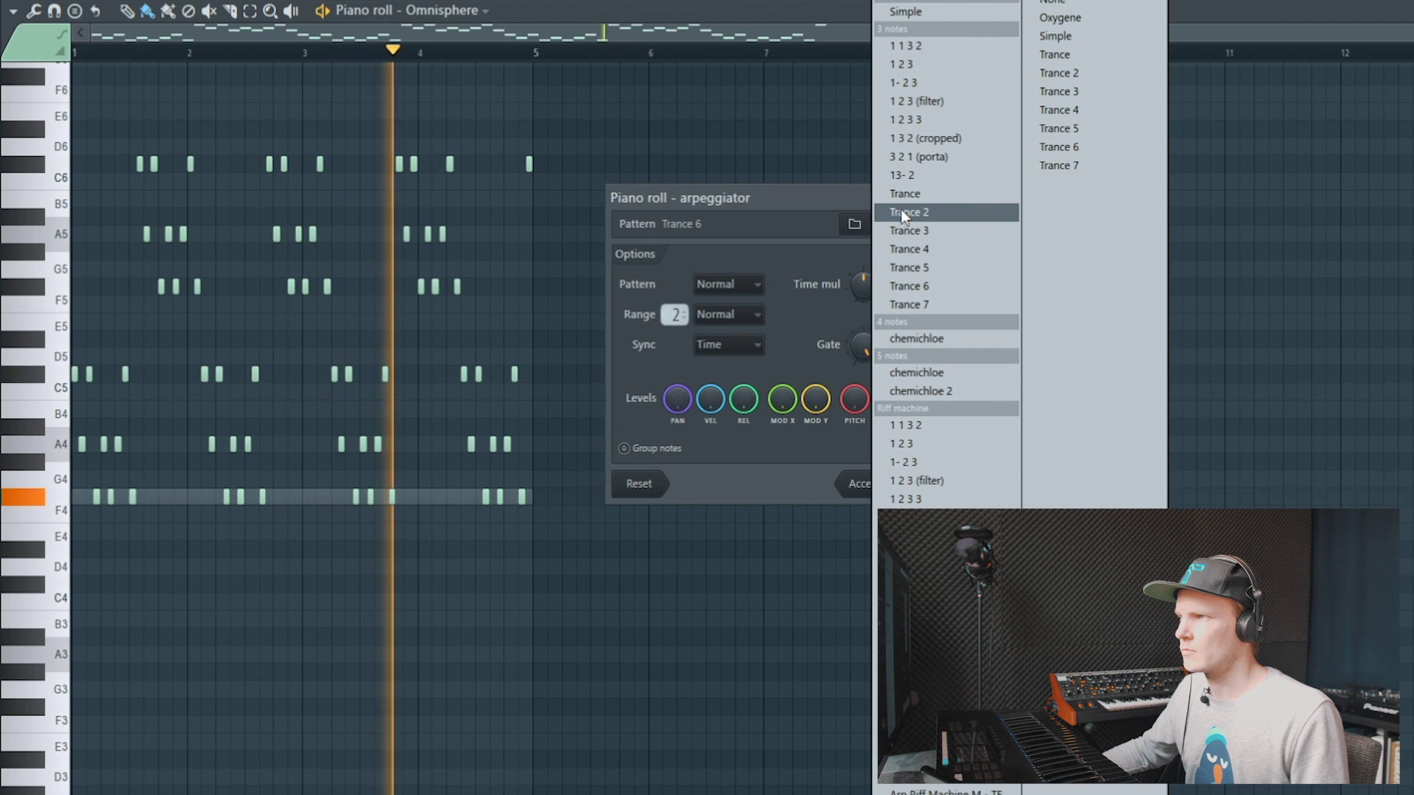
click(912, 158)
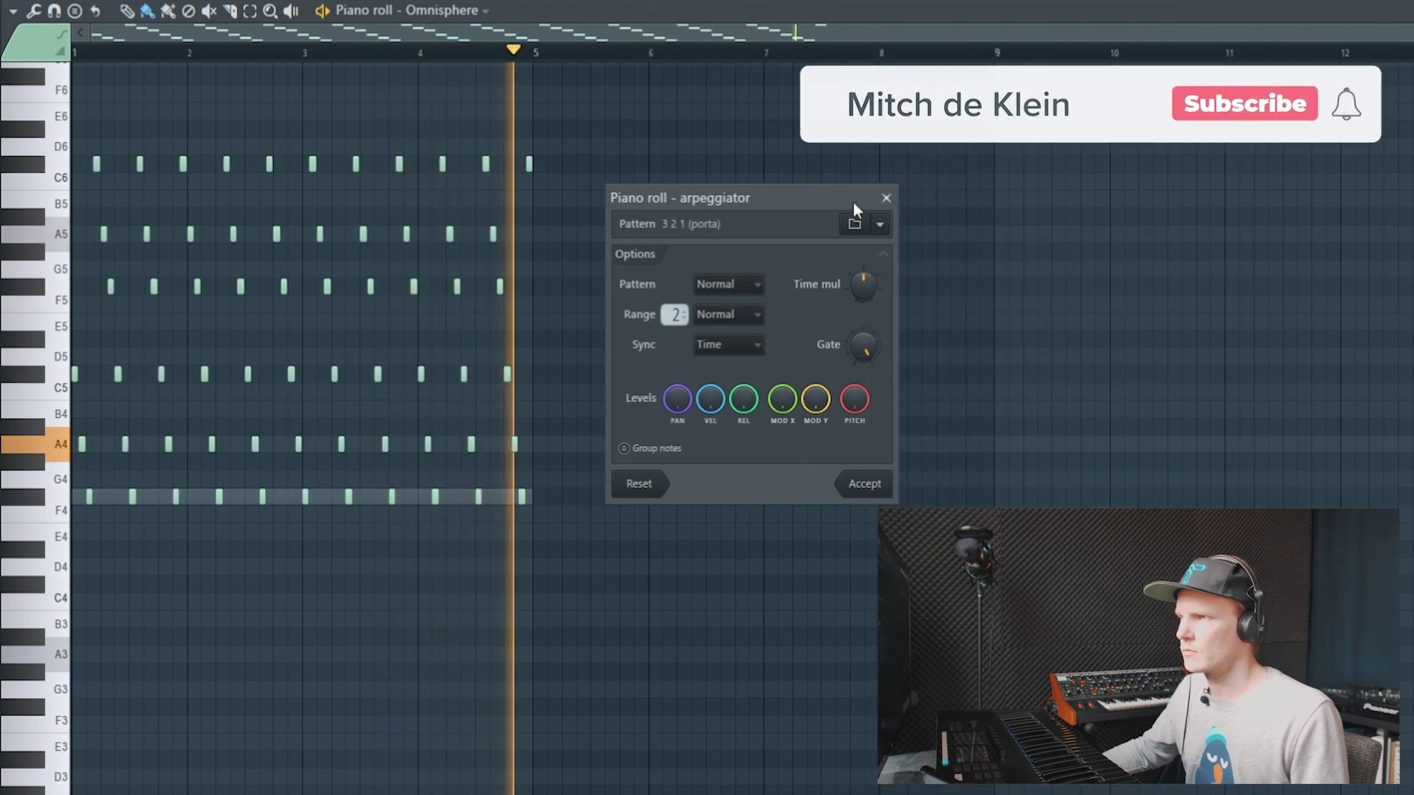
click(880, 223)
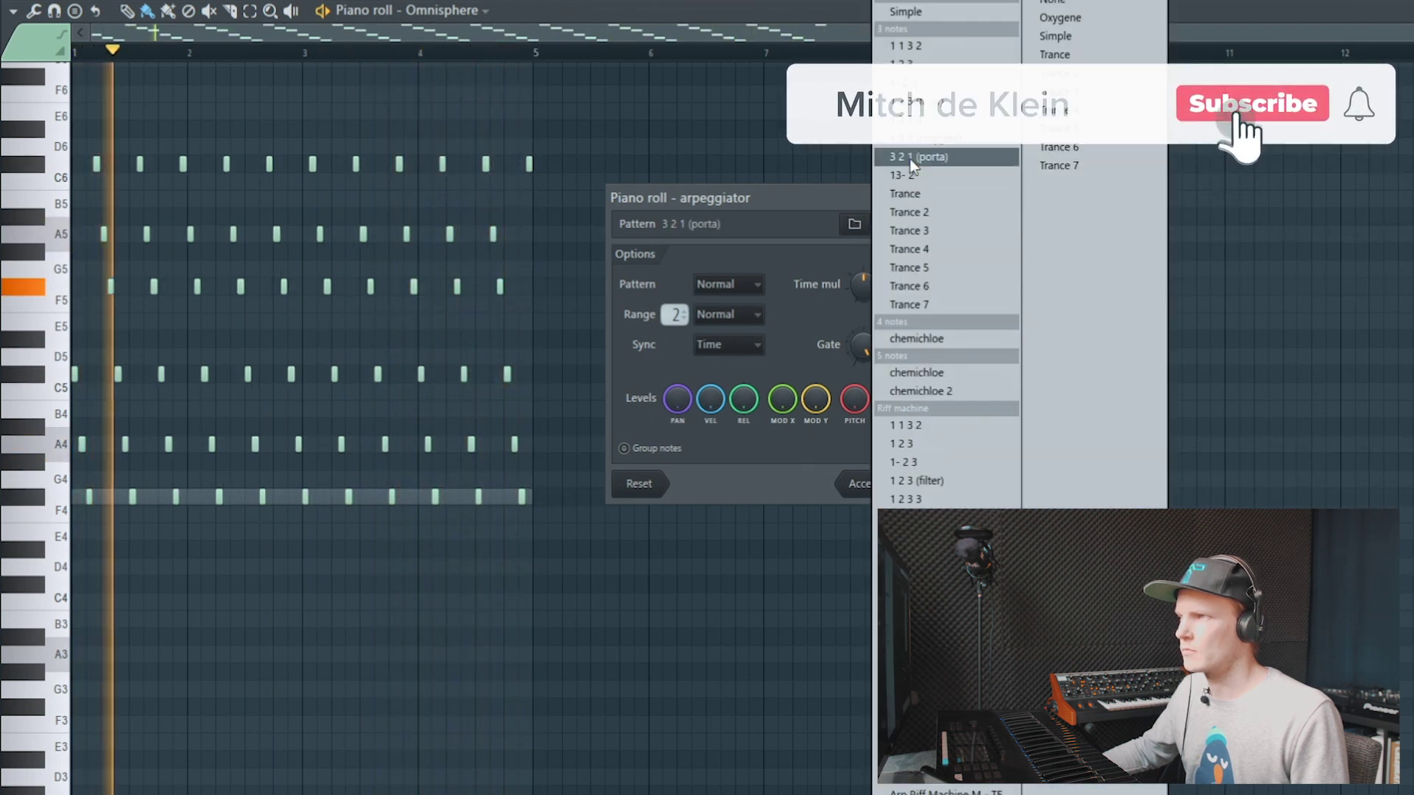
click(900, 373)
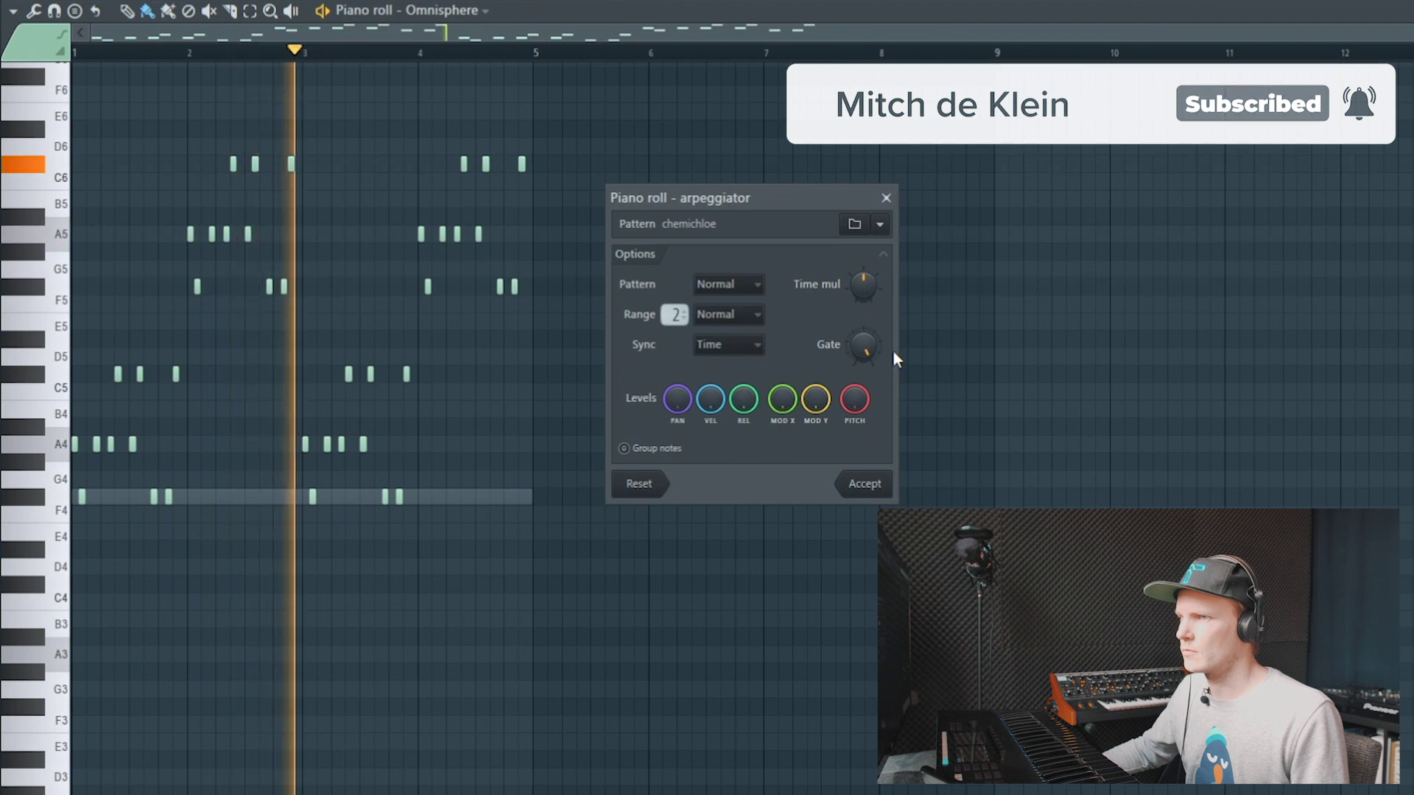
click(865, 484)
- Roll random notes with Alt+R, discard them, then roll a fresh set and center the randomizer window
key(space)
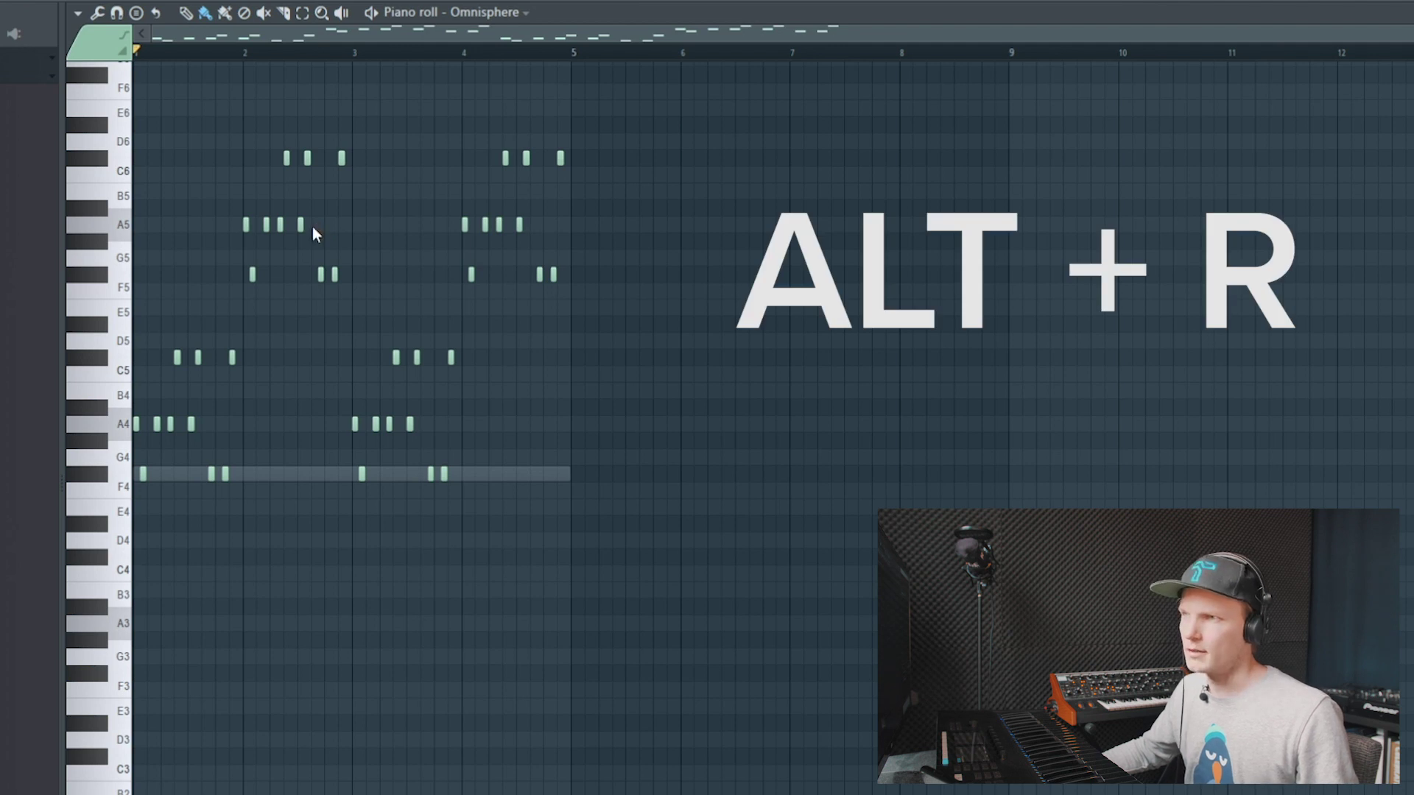
key(alt+r)
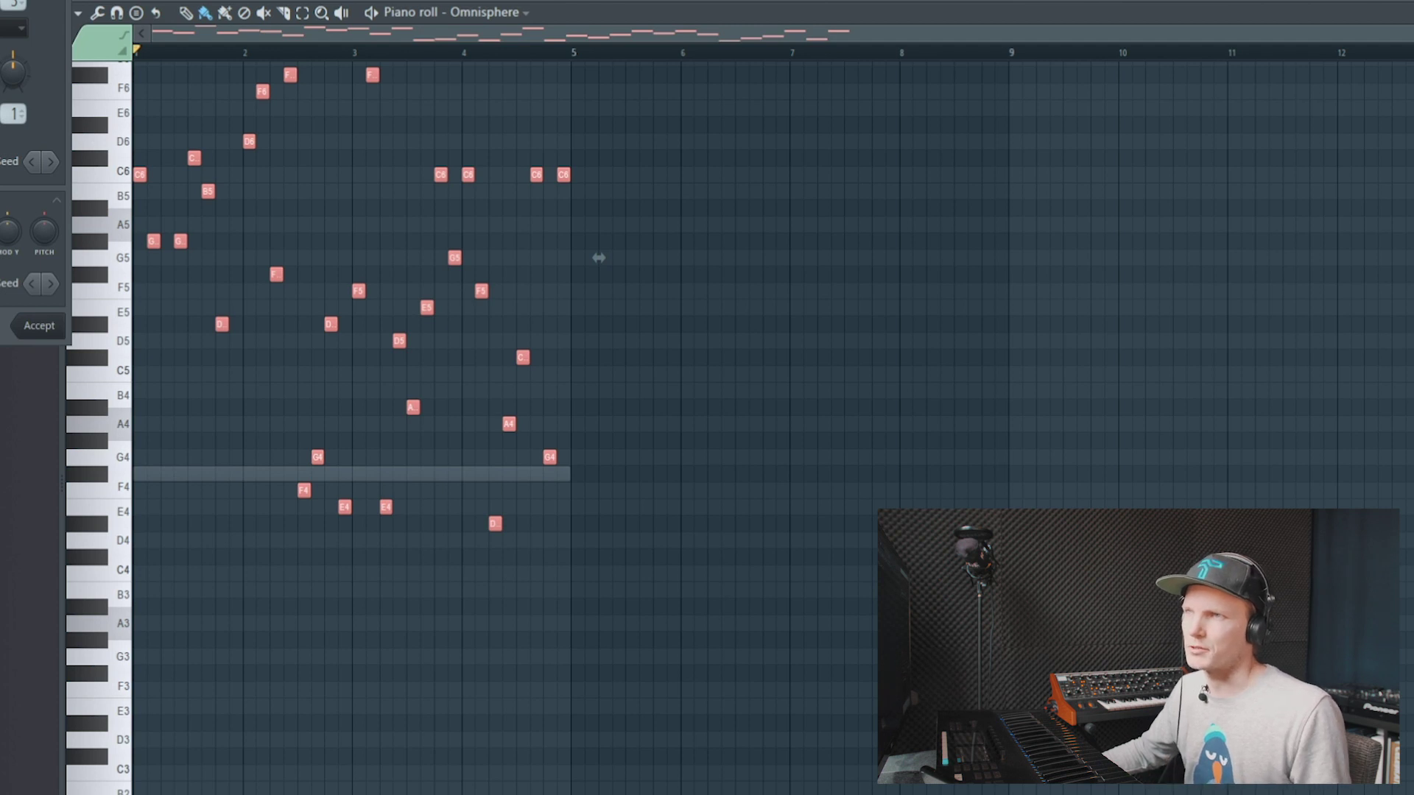
key(Escape)
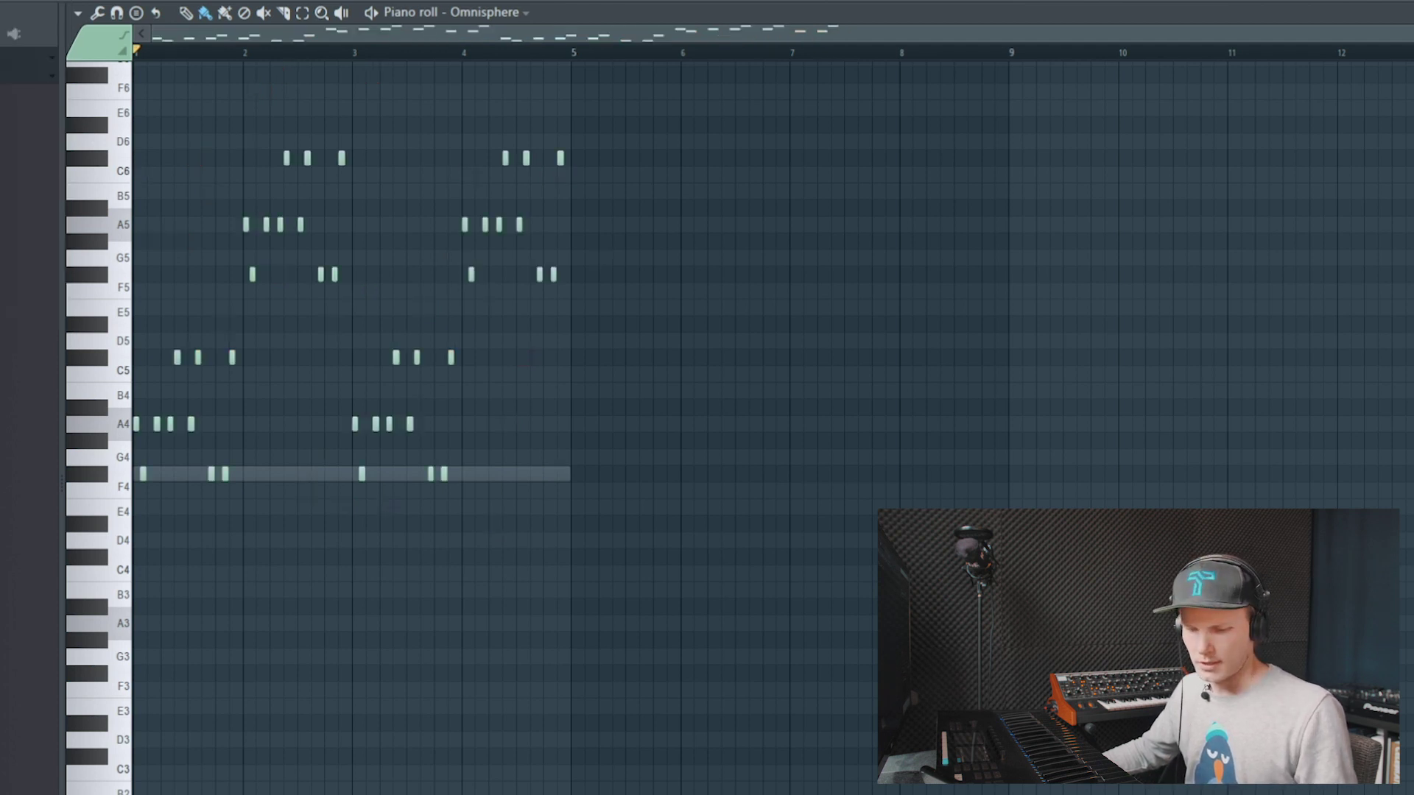
key(space)
key(alt+r)
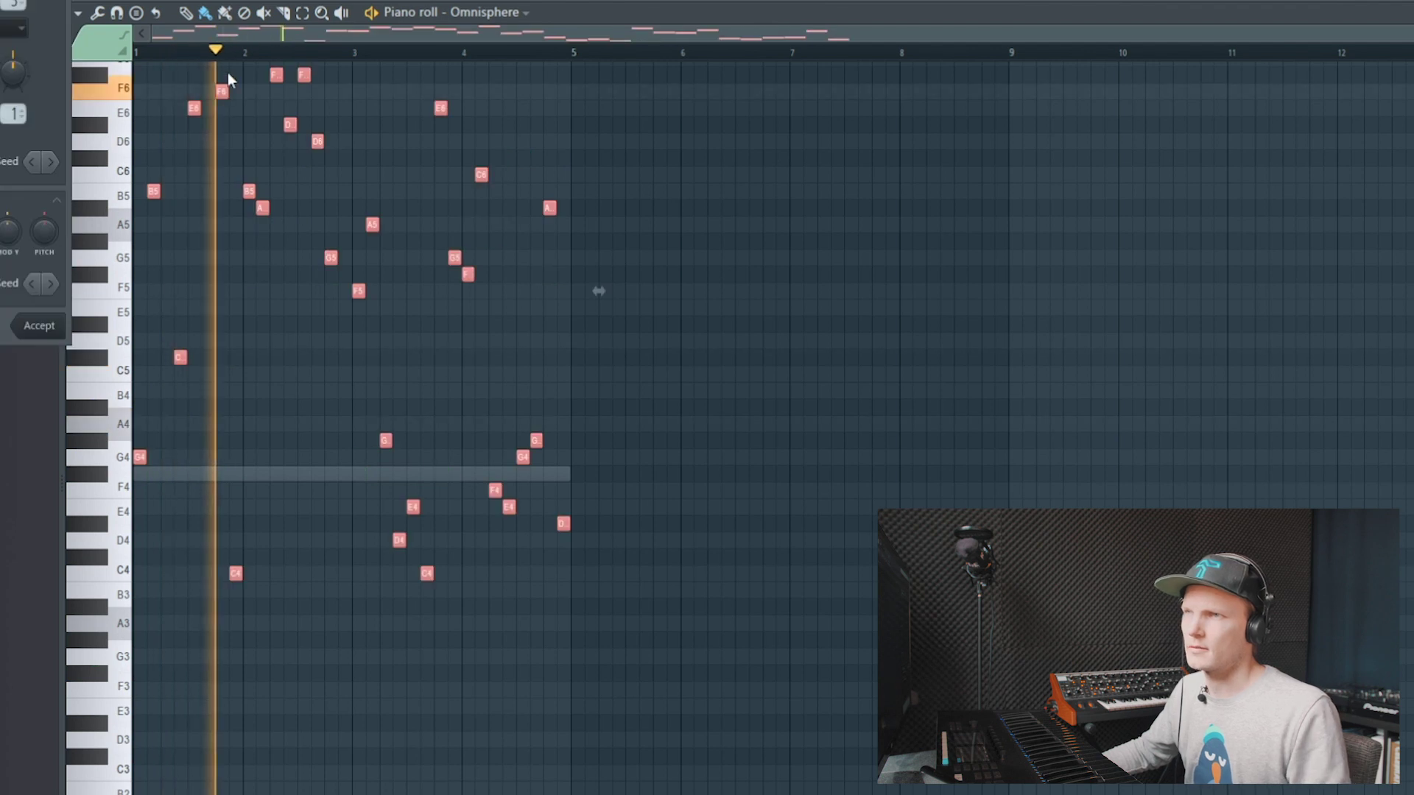
drag(1, 1, 751, 174)
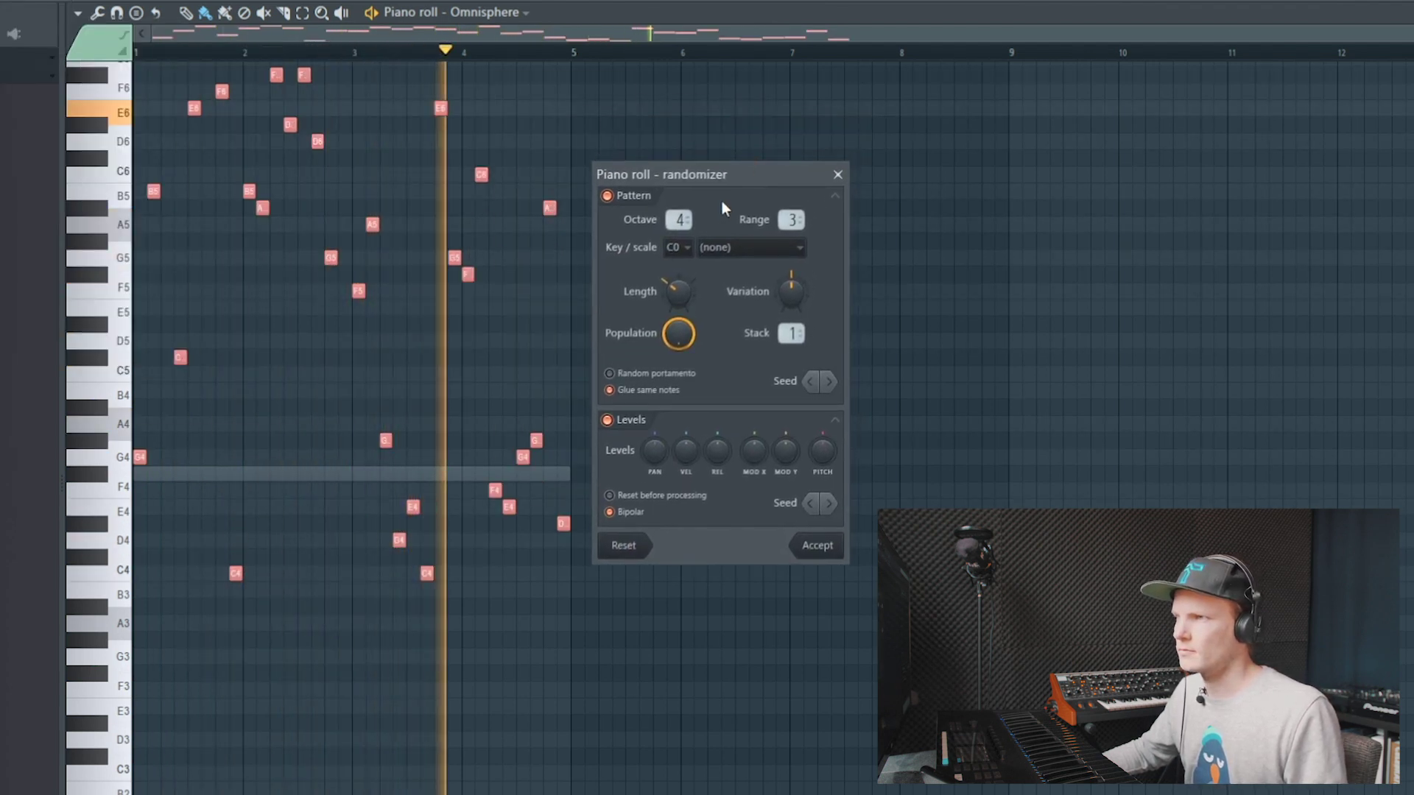
- Set the randomizer's root note to D0 and its scale to Minor Melodic
click(676, 248)
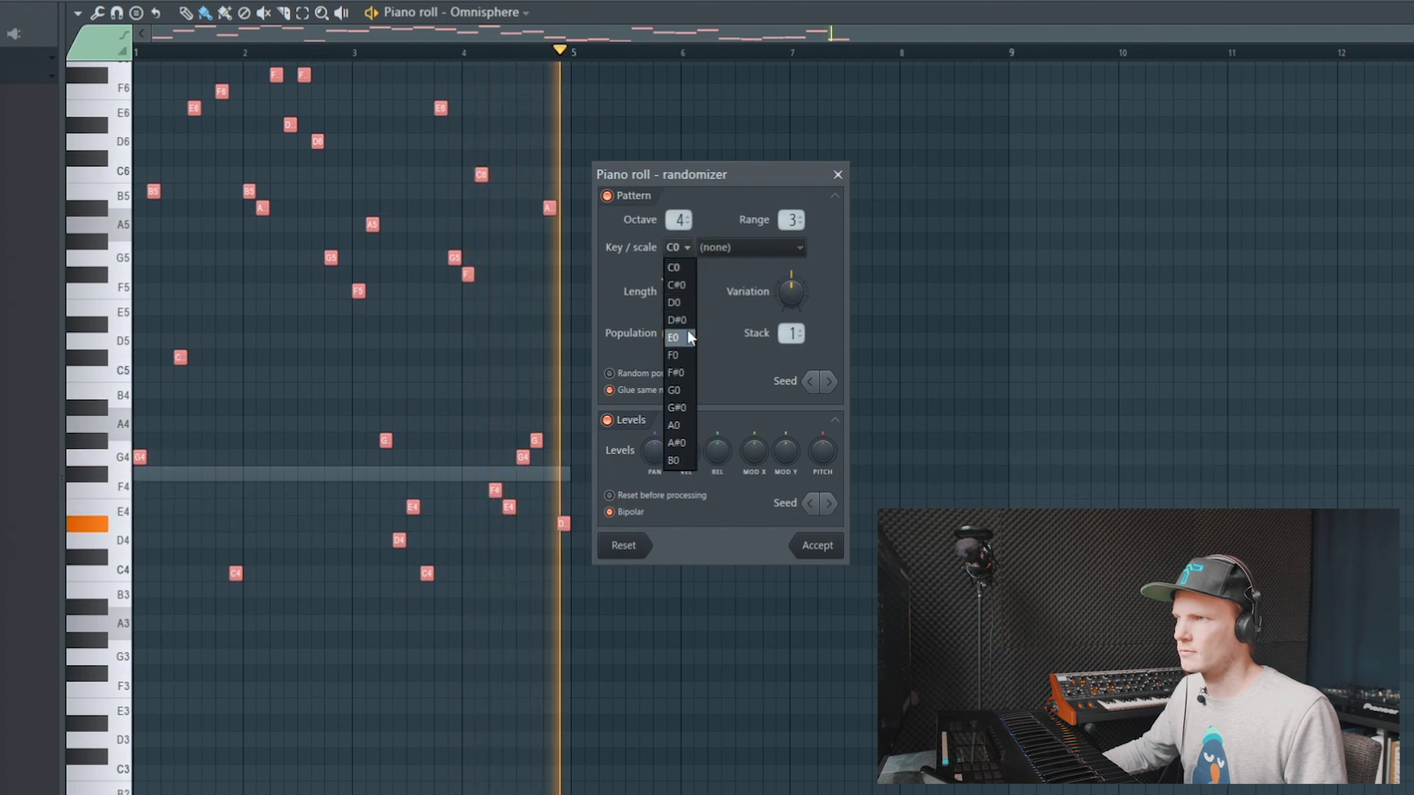
click(676, 302)
click(709, 249)
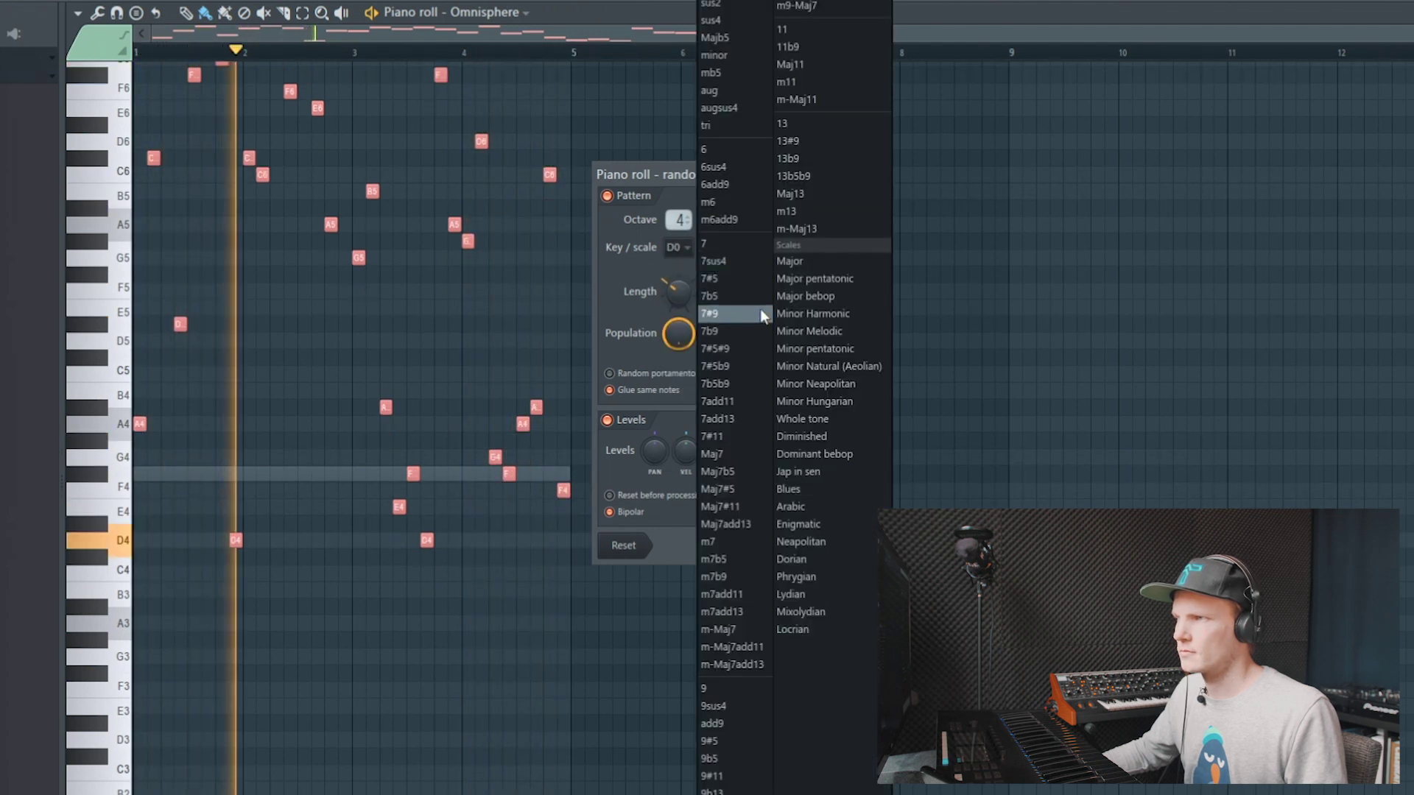
click(802, 331)
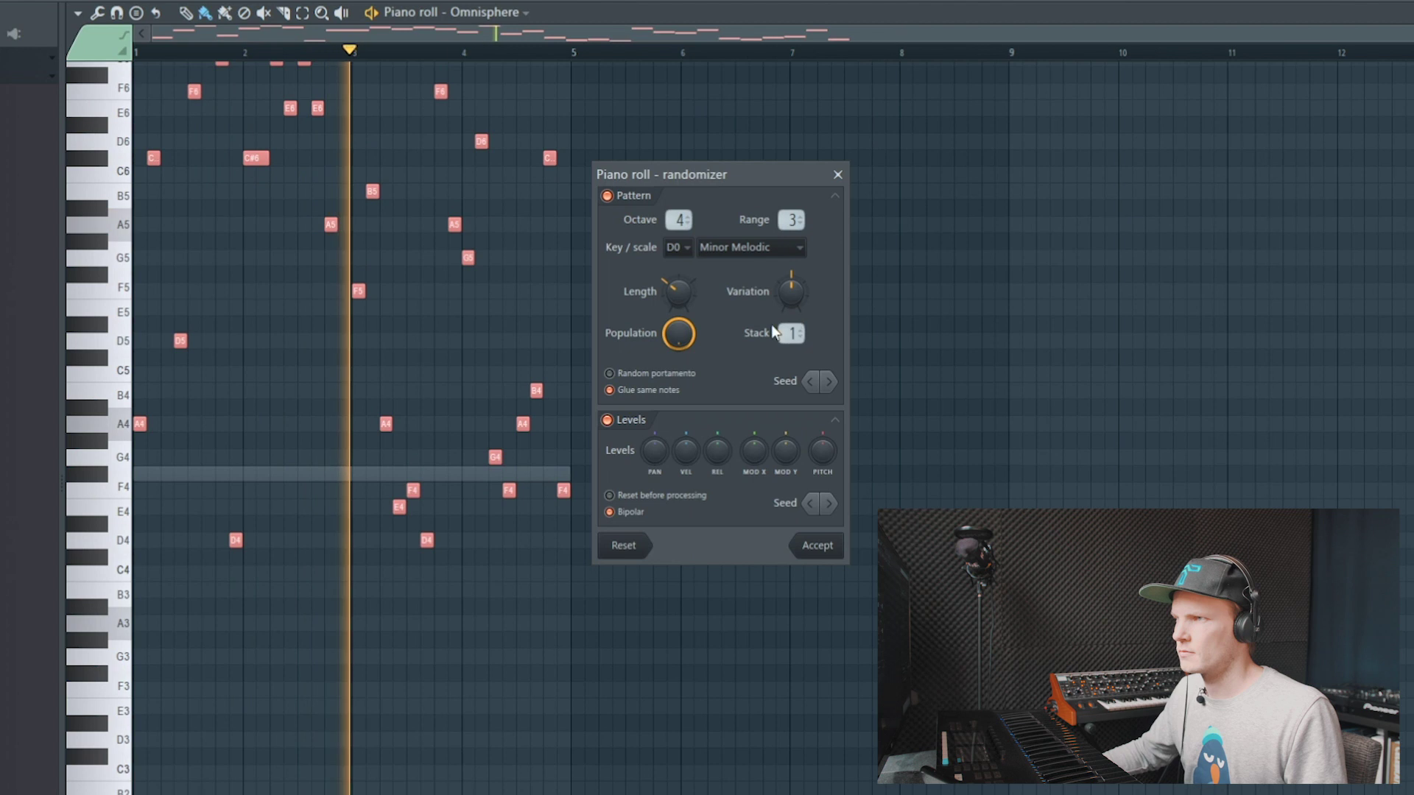
- Add random slides between the randomized notes
scroll(679, 219, down, 1)
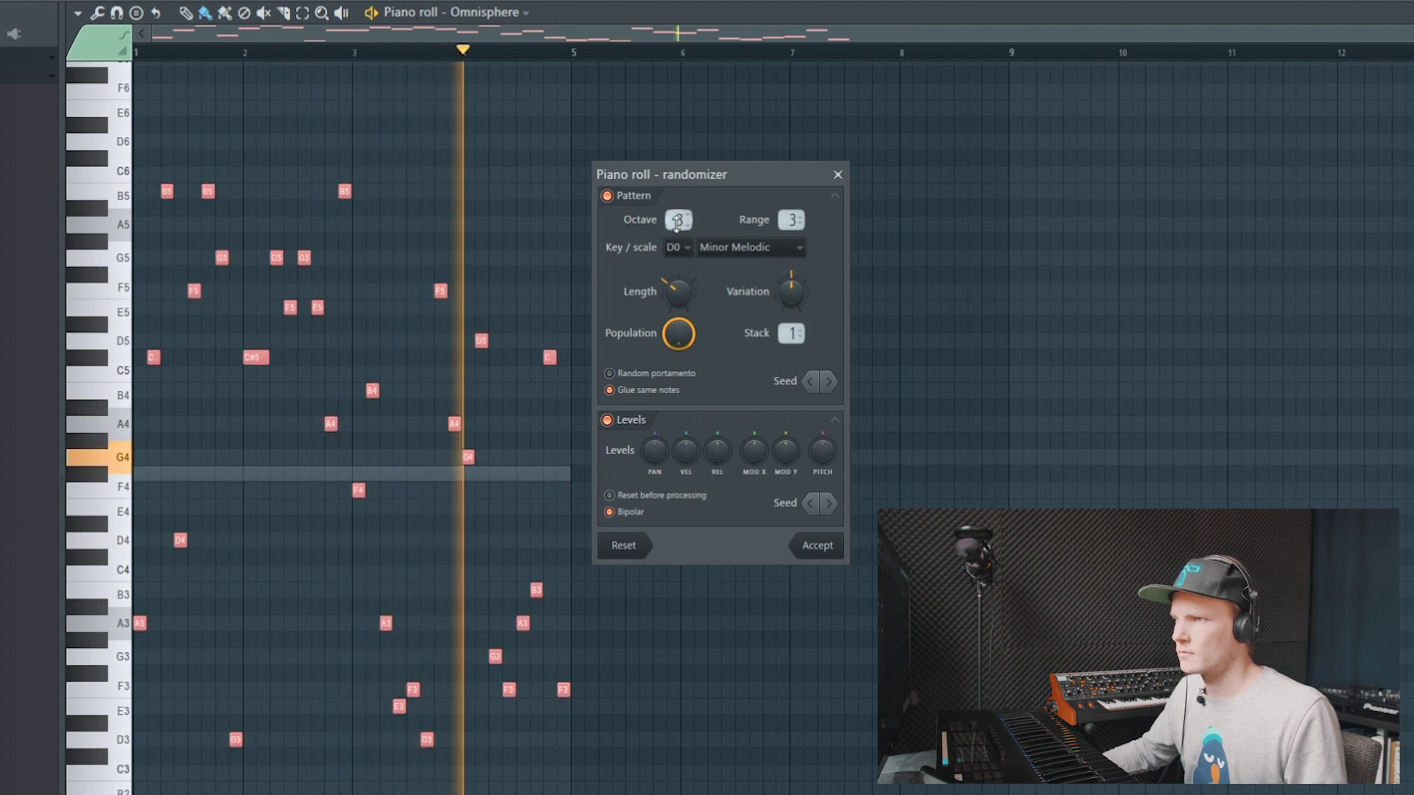
scroll(793, 221, down, 1)
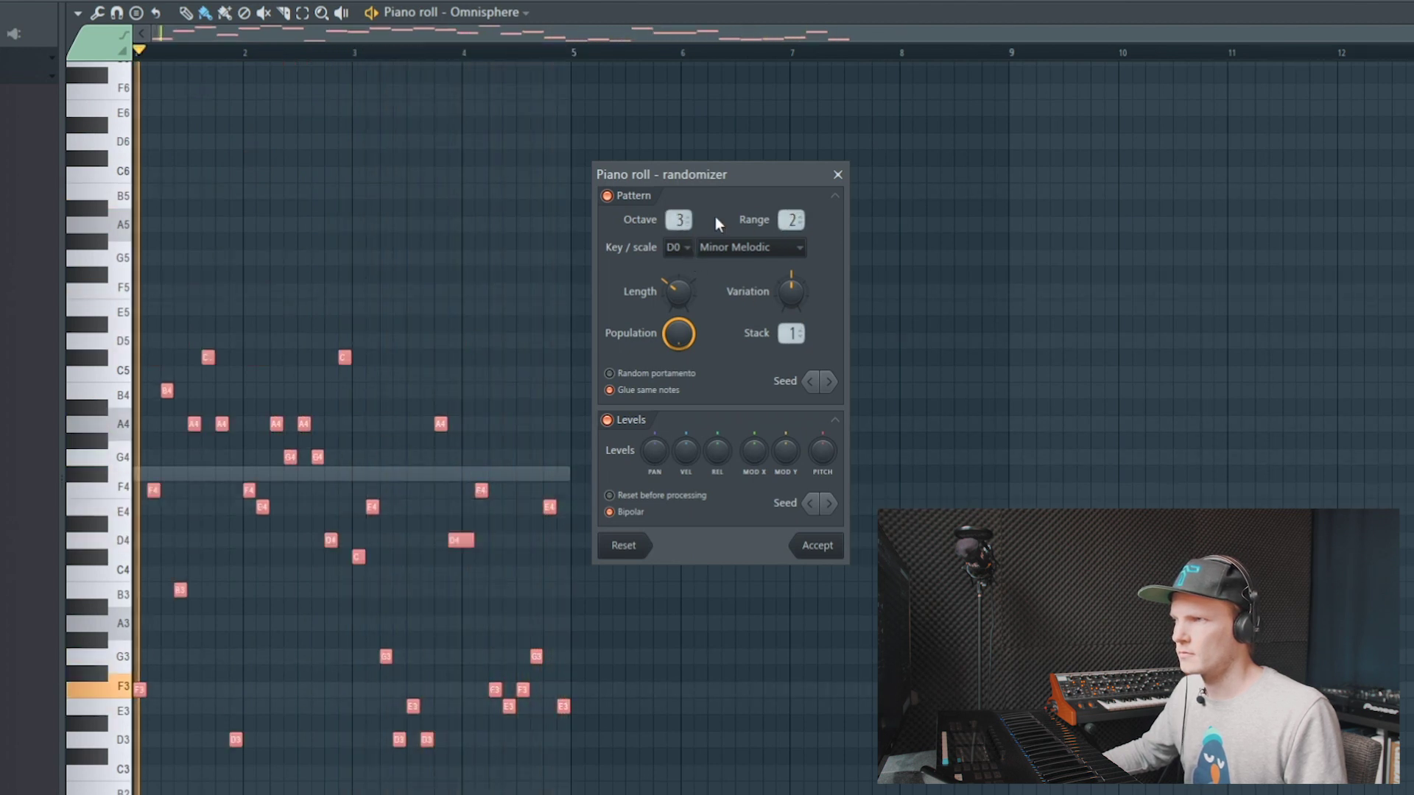
scroll(678, 291, up, 2)
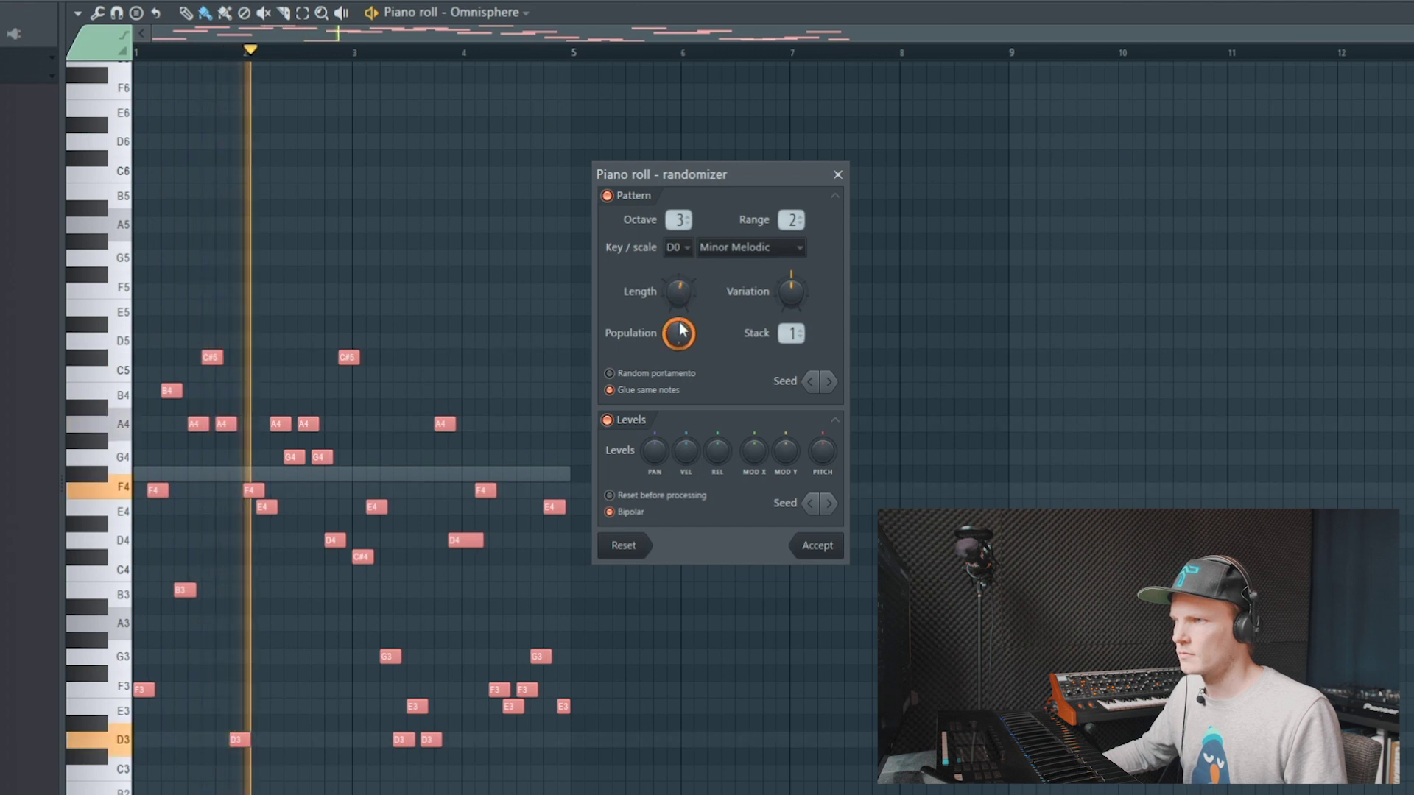
scroll(783, 294, down, 2)
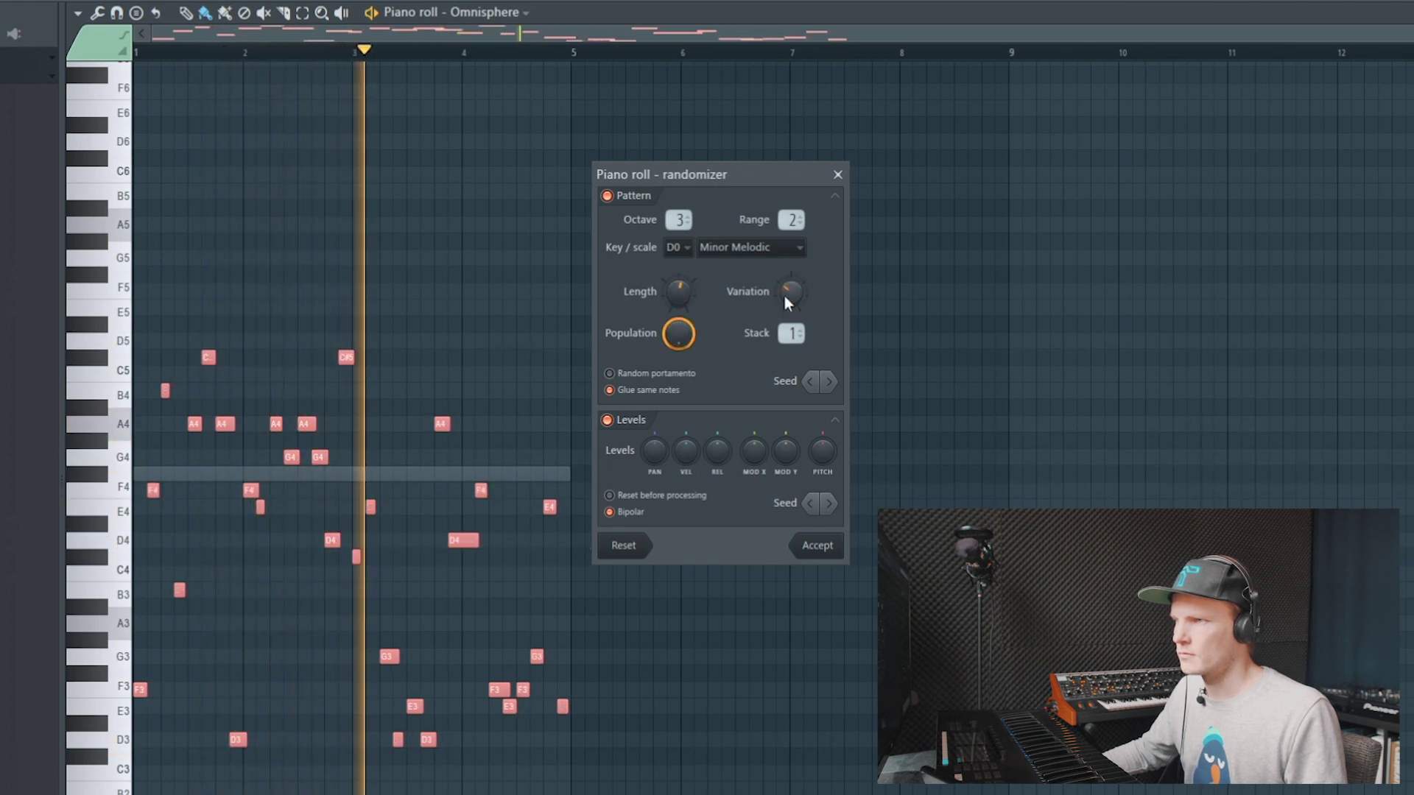
scroll(688, 330, down, 2)
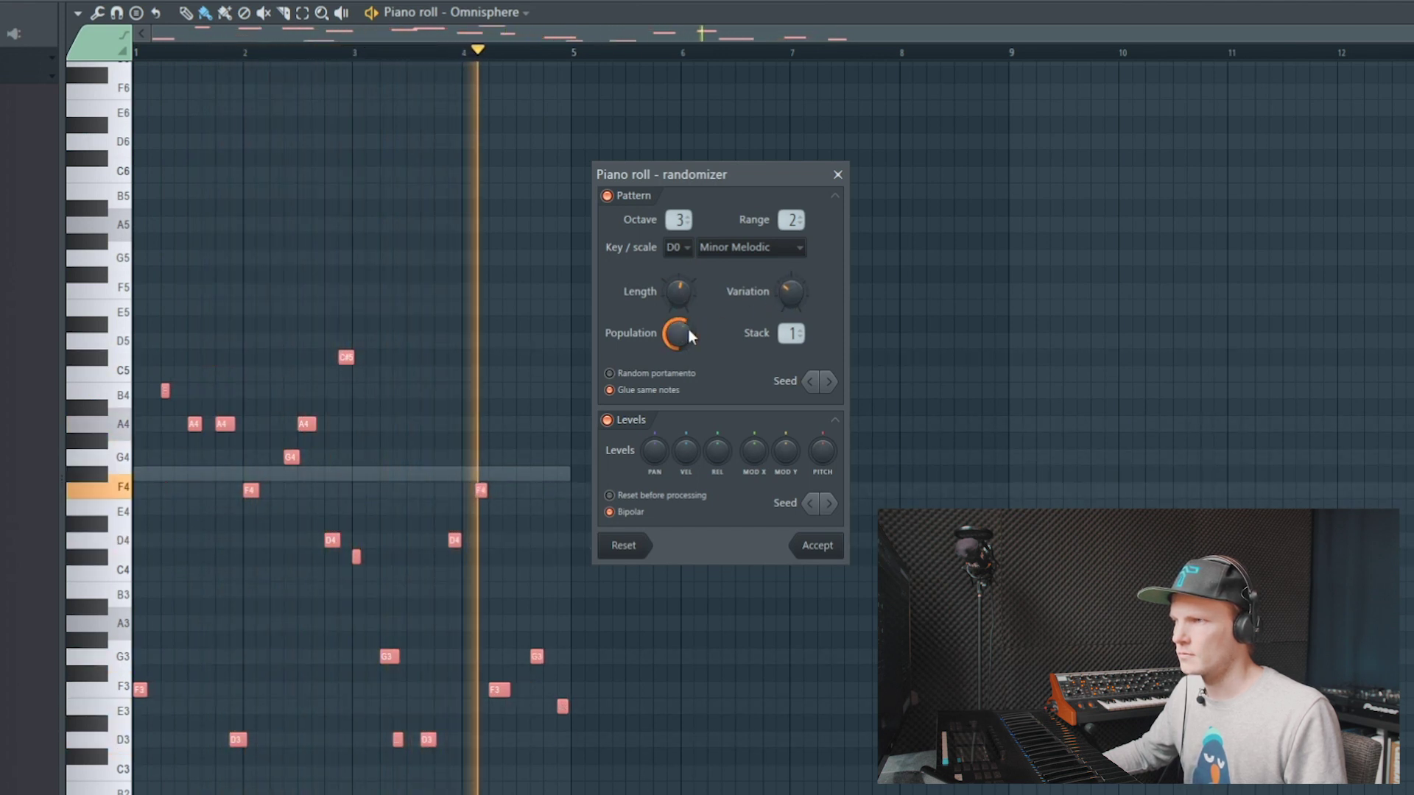
scroll(792, 331, up, 1)
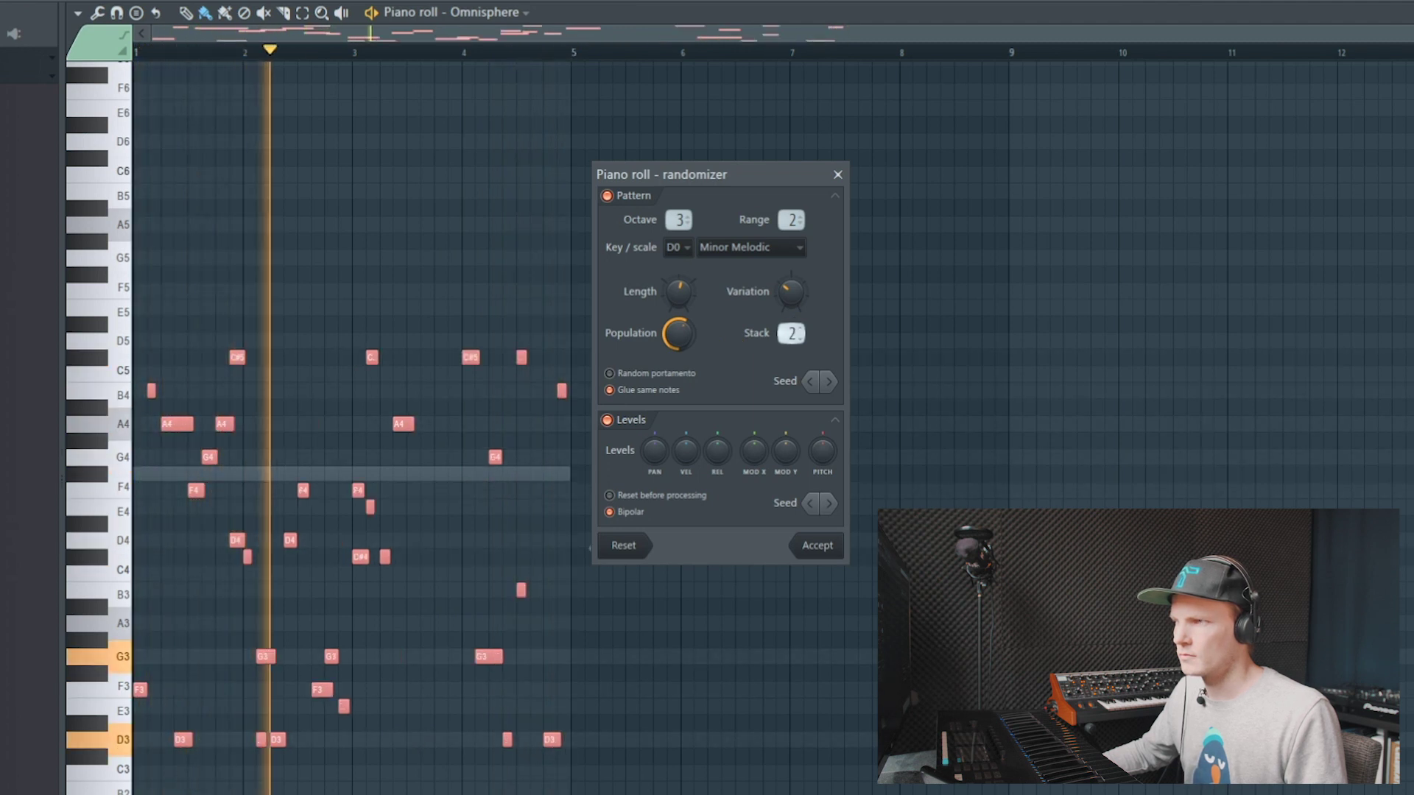
scroll(795, 330, down, 1)
click(655, 373)
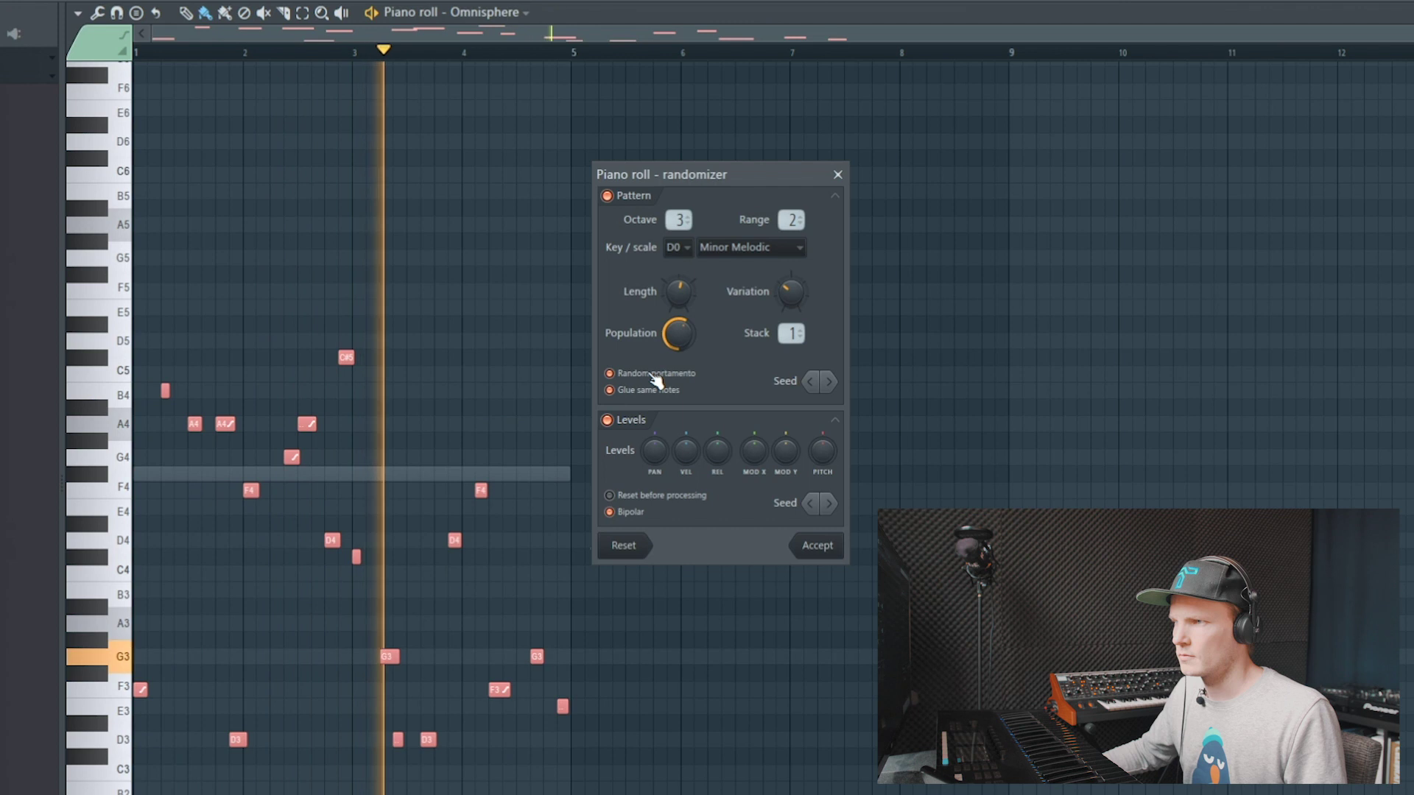
- Re-roll with a new seed, raise length Variation, and increase Population for more notes
click(828, 381)
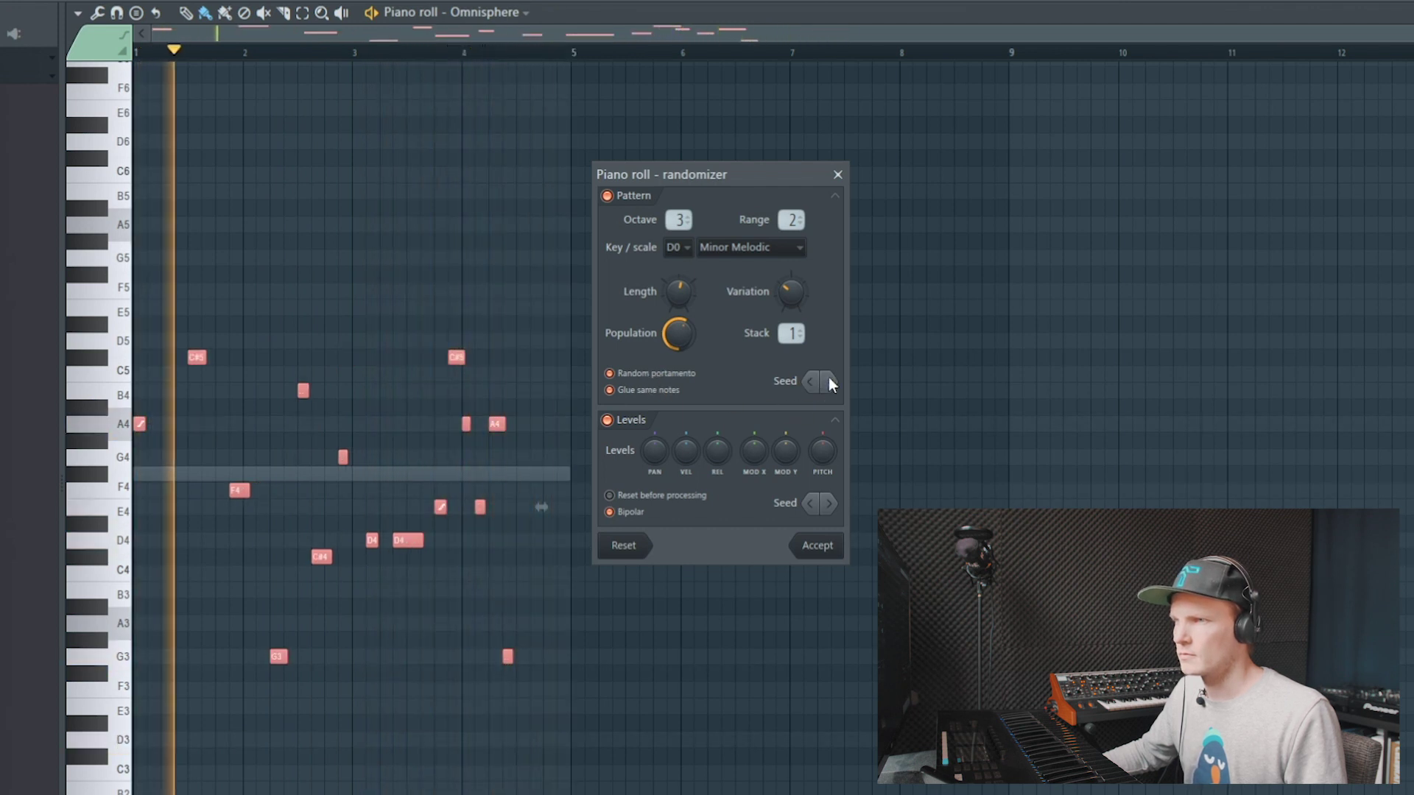
drag(791, 292, 791, 276)
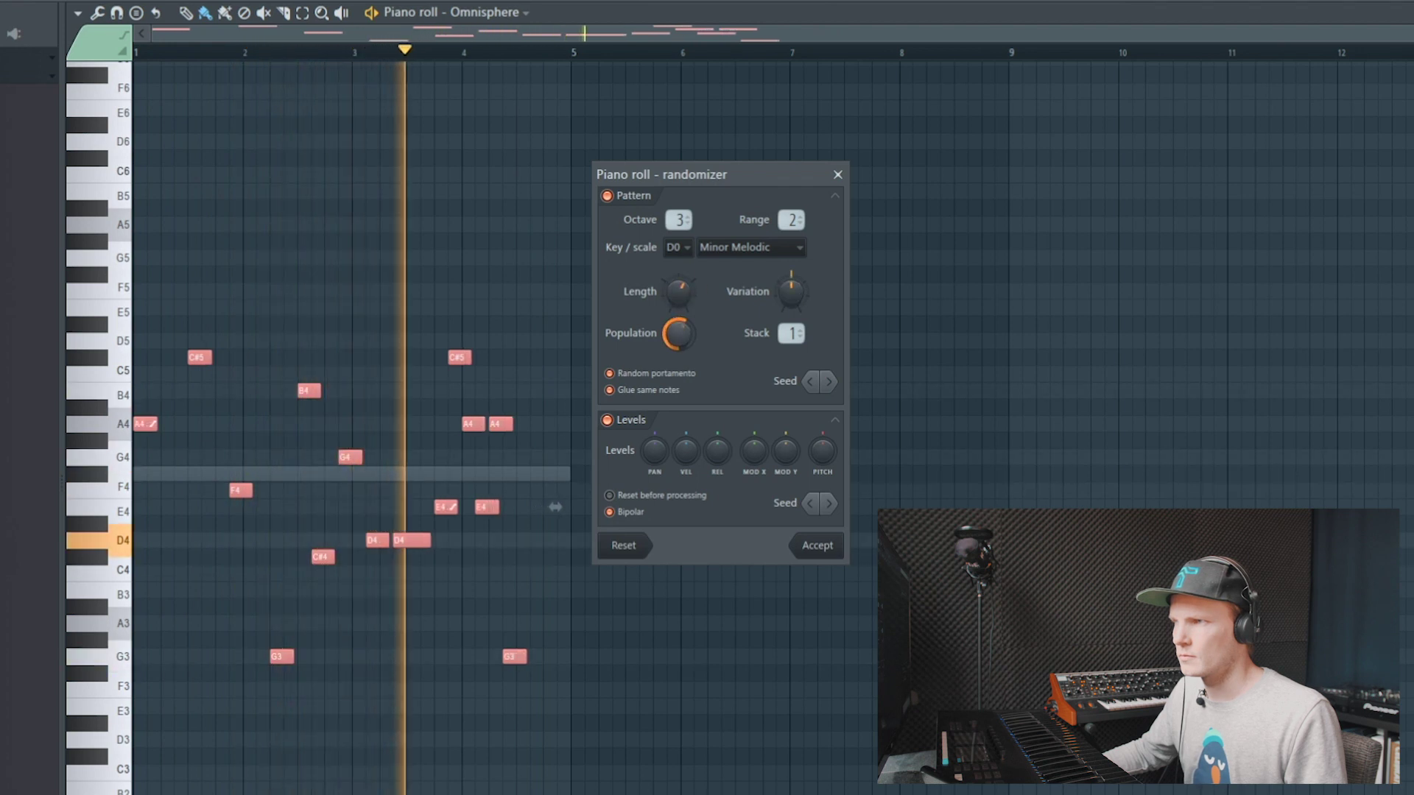
drag(678, 333, 678, 327)
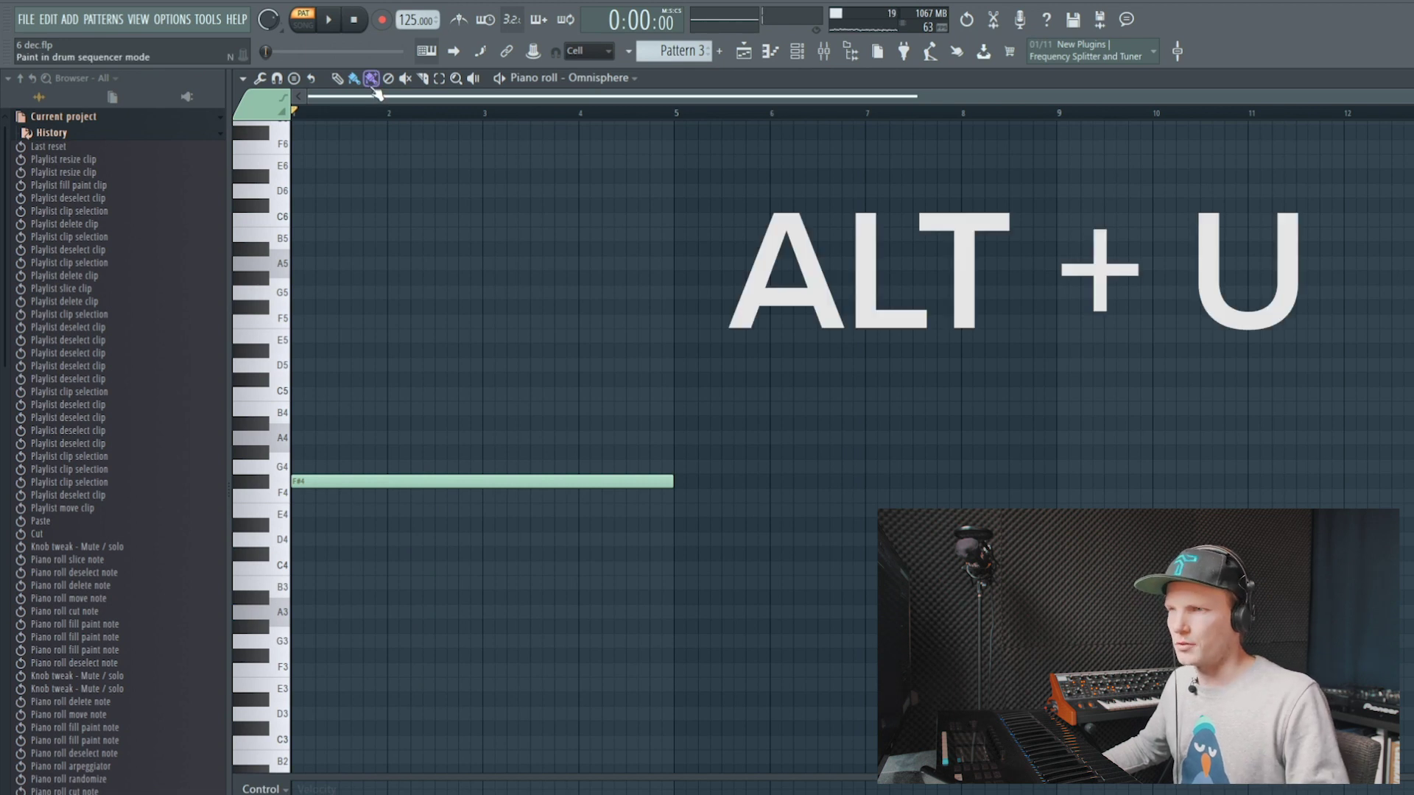
- Open the Chopper on F#4, restart it during playback, and try finer then coarser chops
key(alt+u)
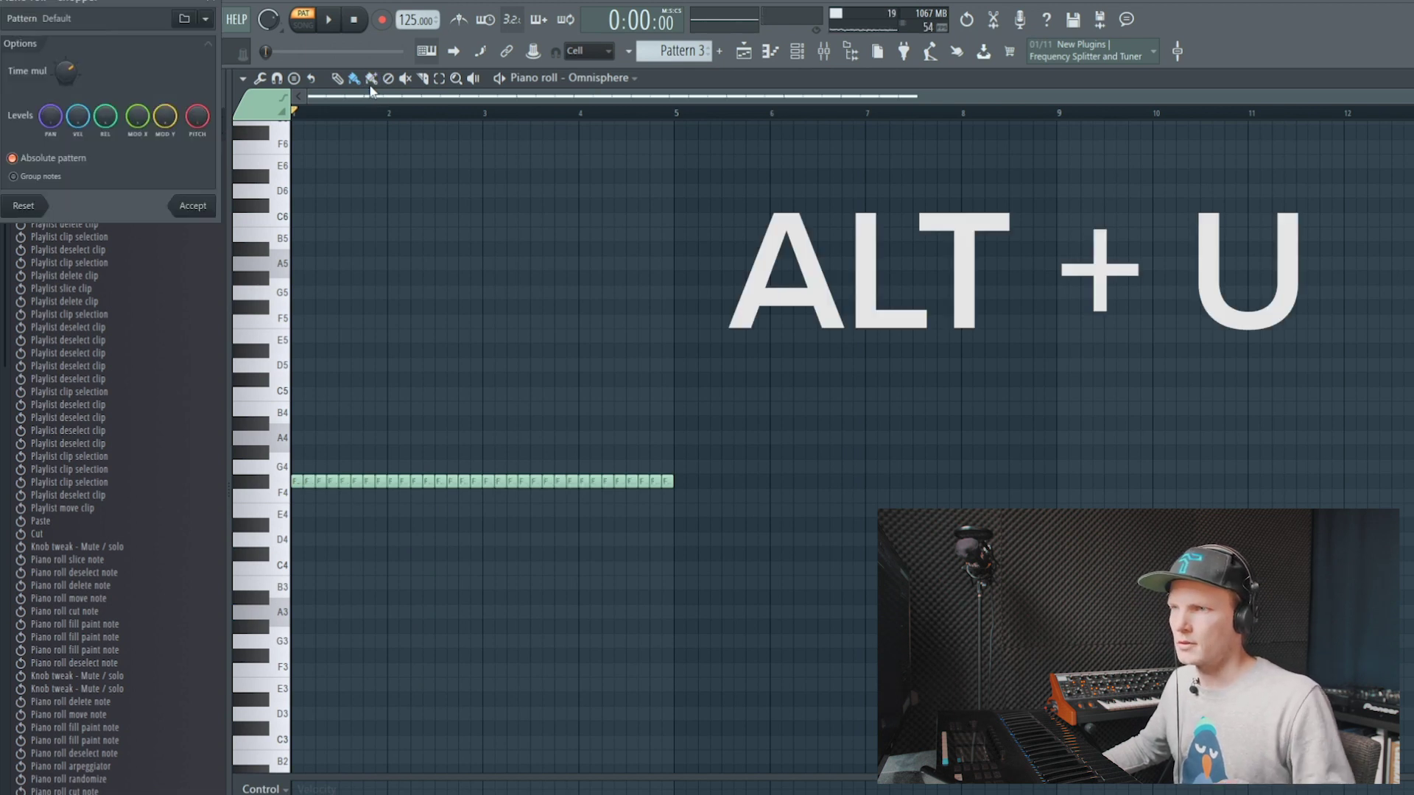
drag(118, 8, 819, 316)
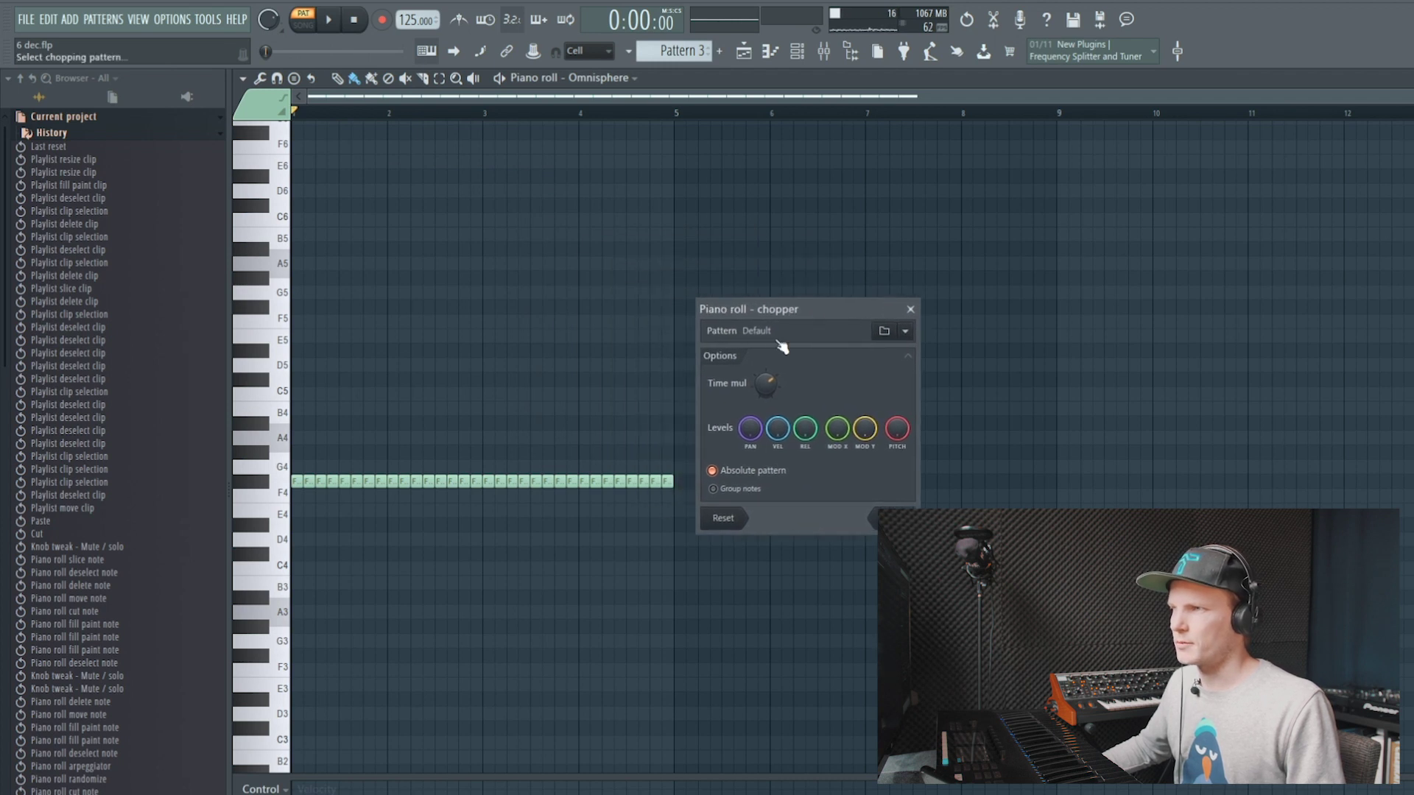
click(910, 310)
key(space)
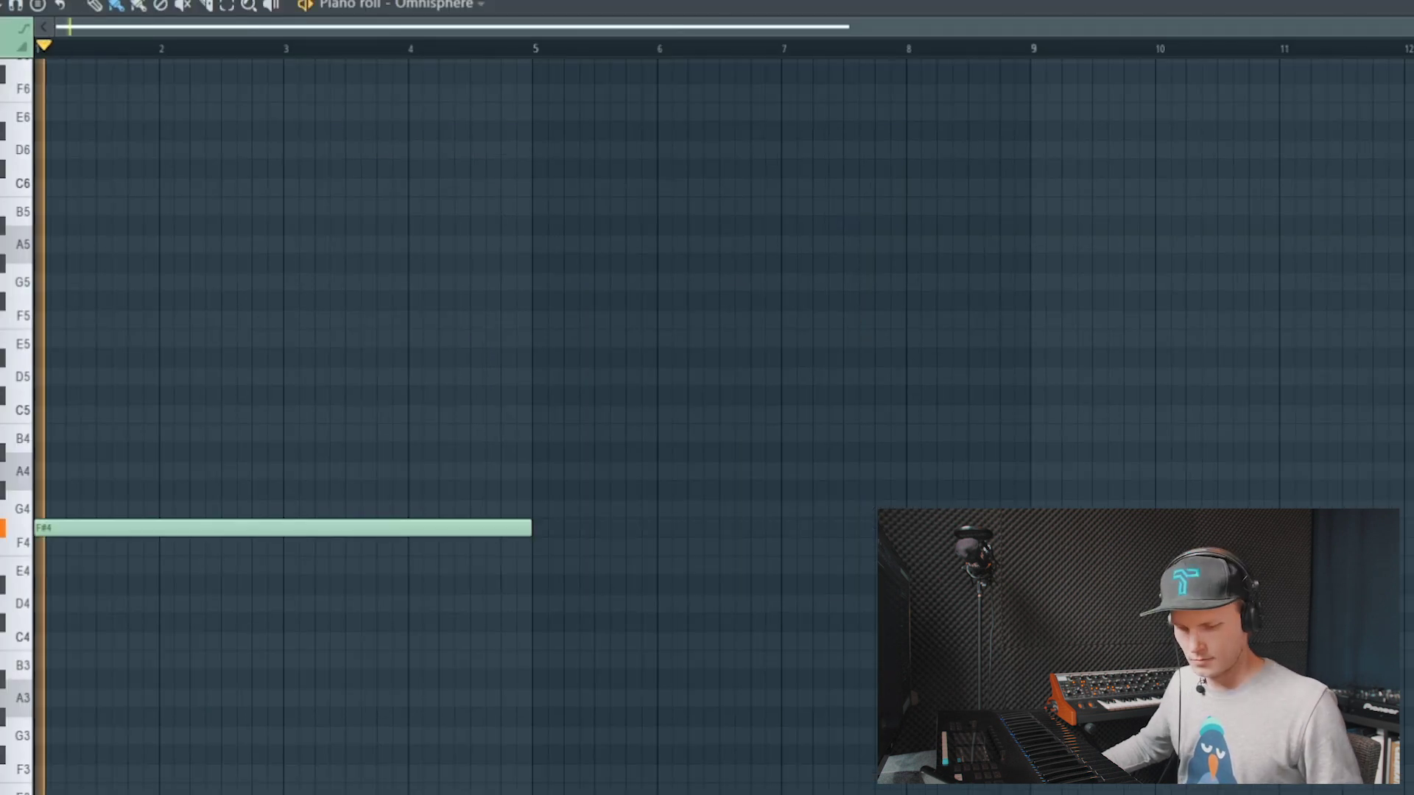
key(alt+u)
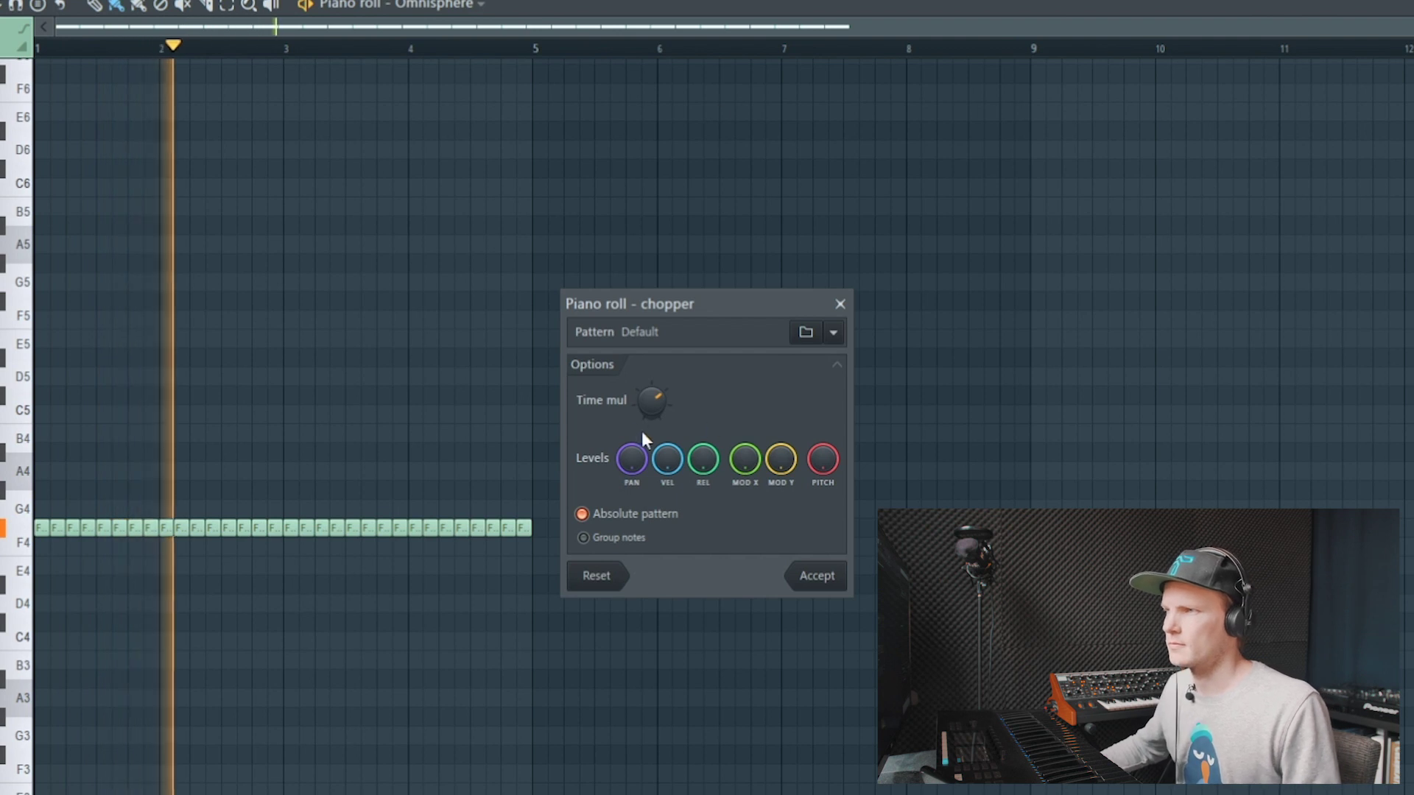
drag(654, 403, 654, 449)
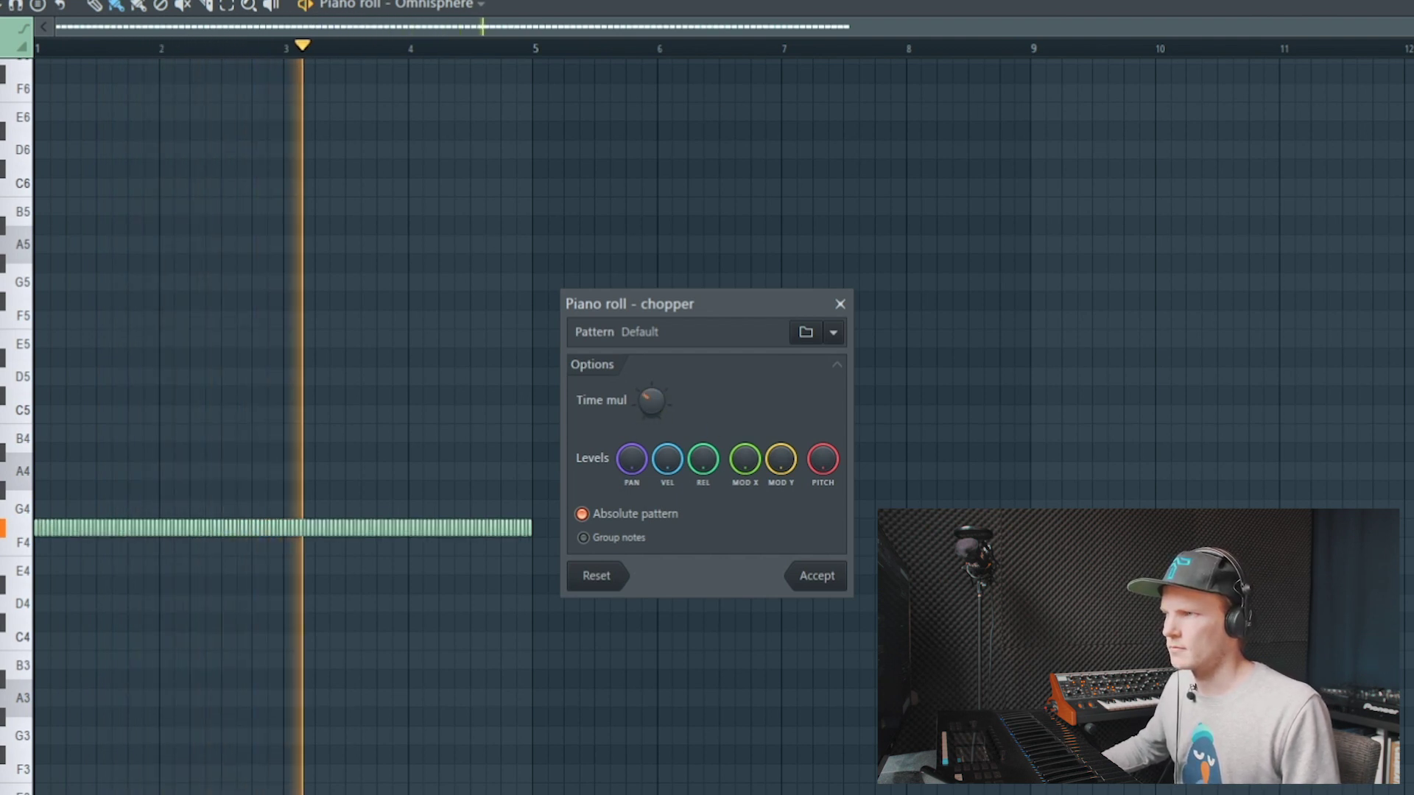
drag(651, 402, 652, 368)
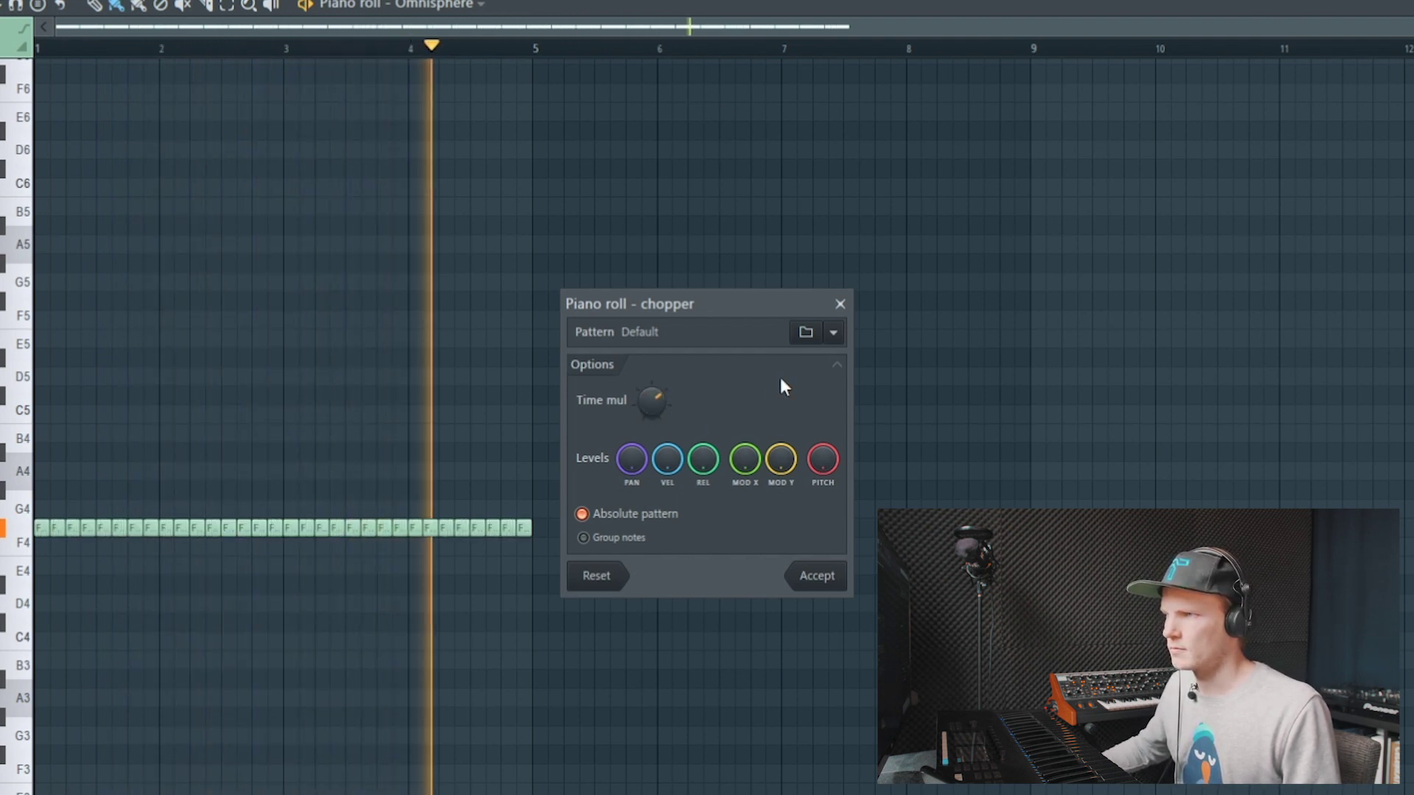
- Audition chopper presets 11b9, minor_nail, afternoonish, trance sparkle and Step 1 B - TE
click(833, 333)
mouse_move(892, 475)
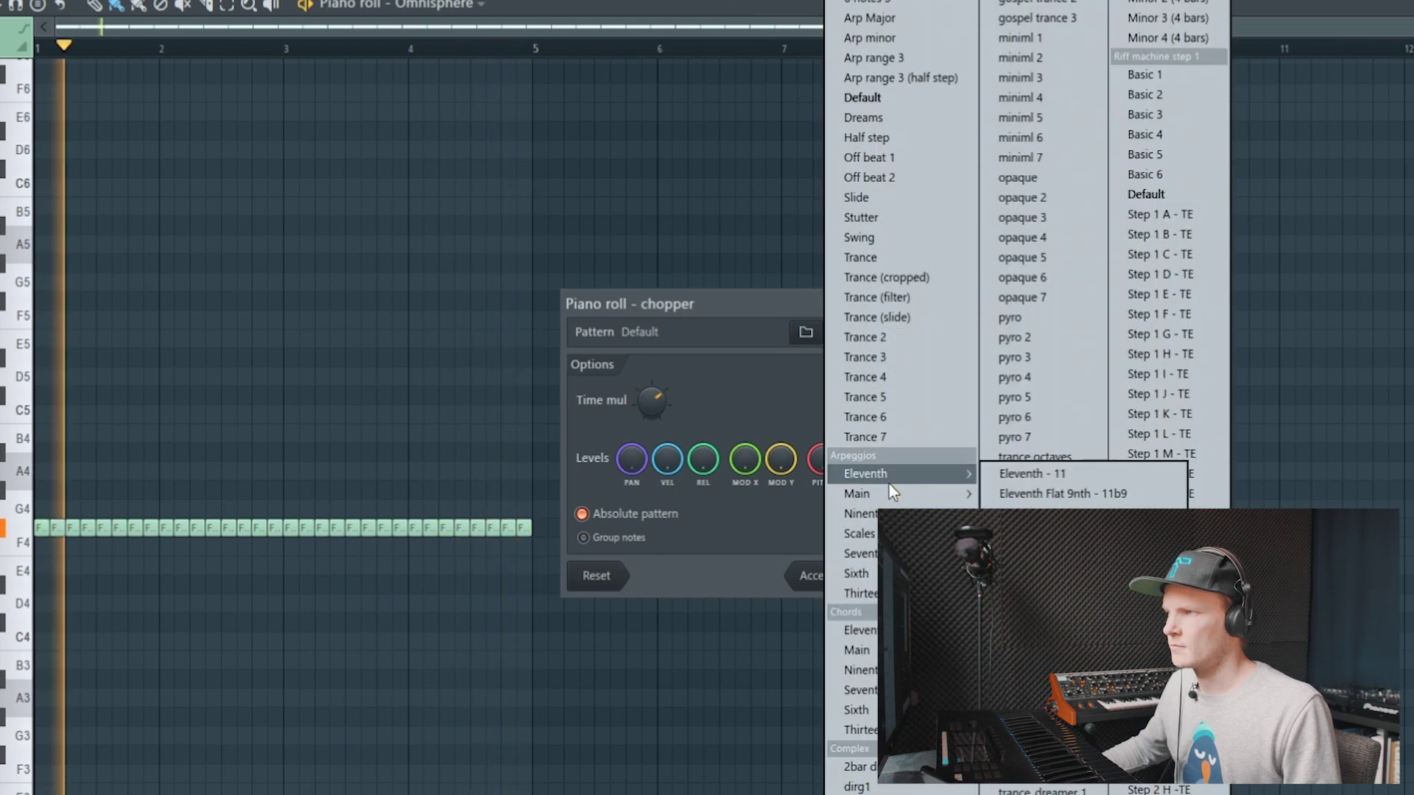
click(1053, 495)
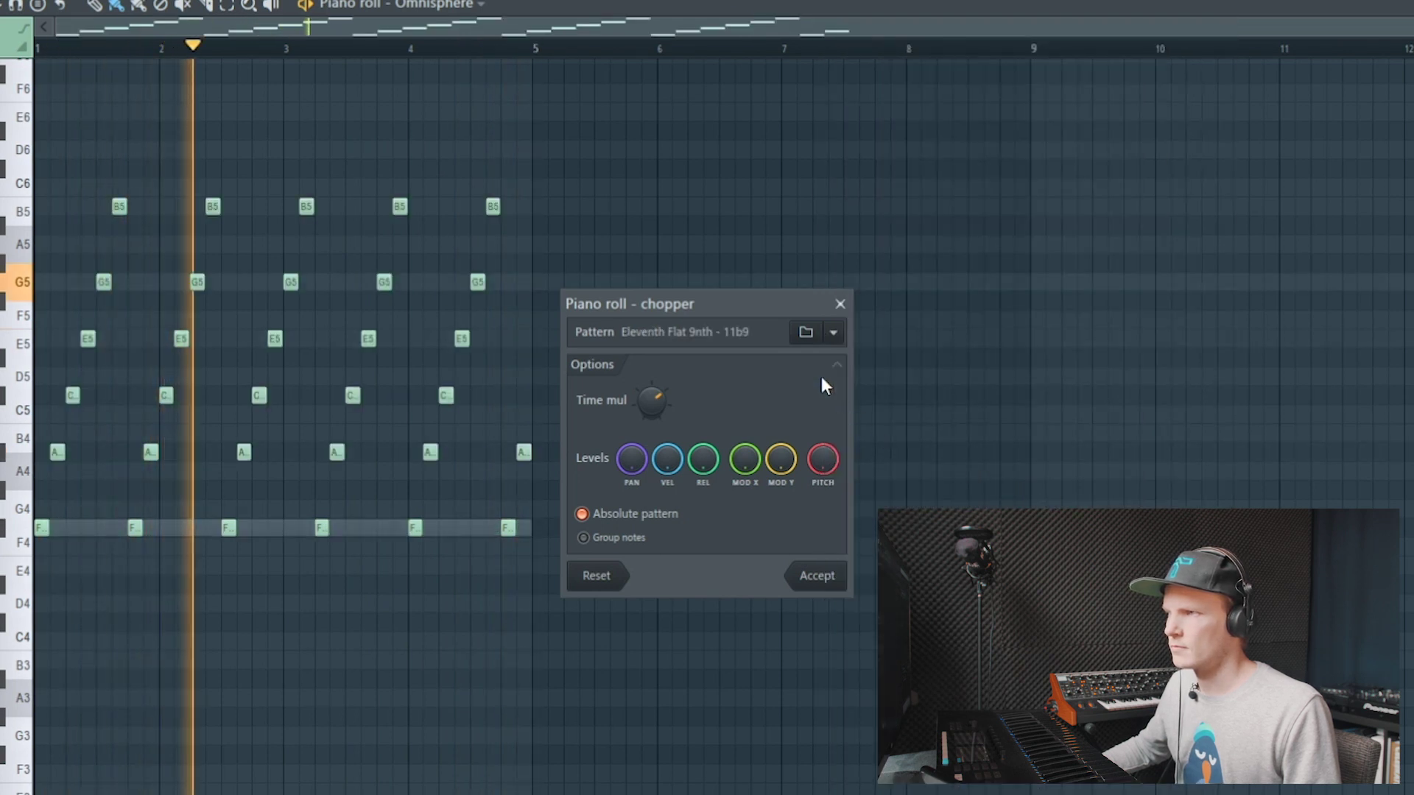
click(834, 333)
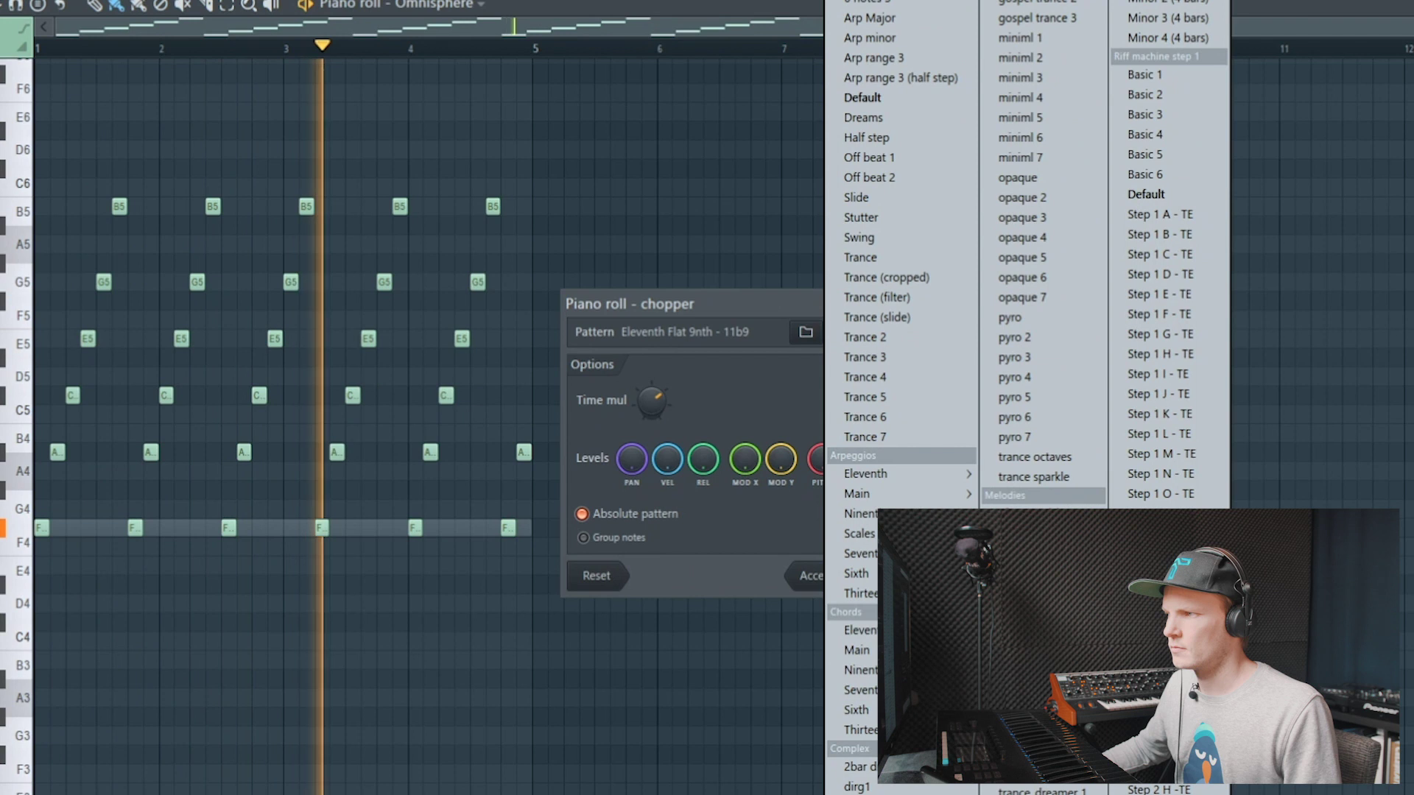
click(904, 487)
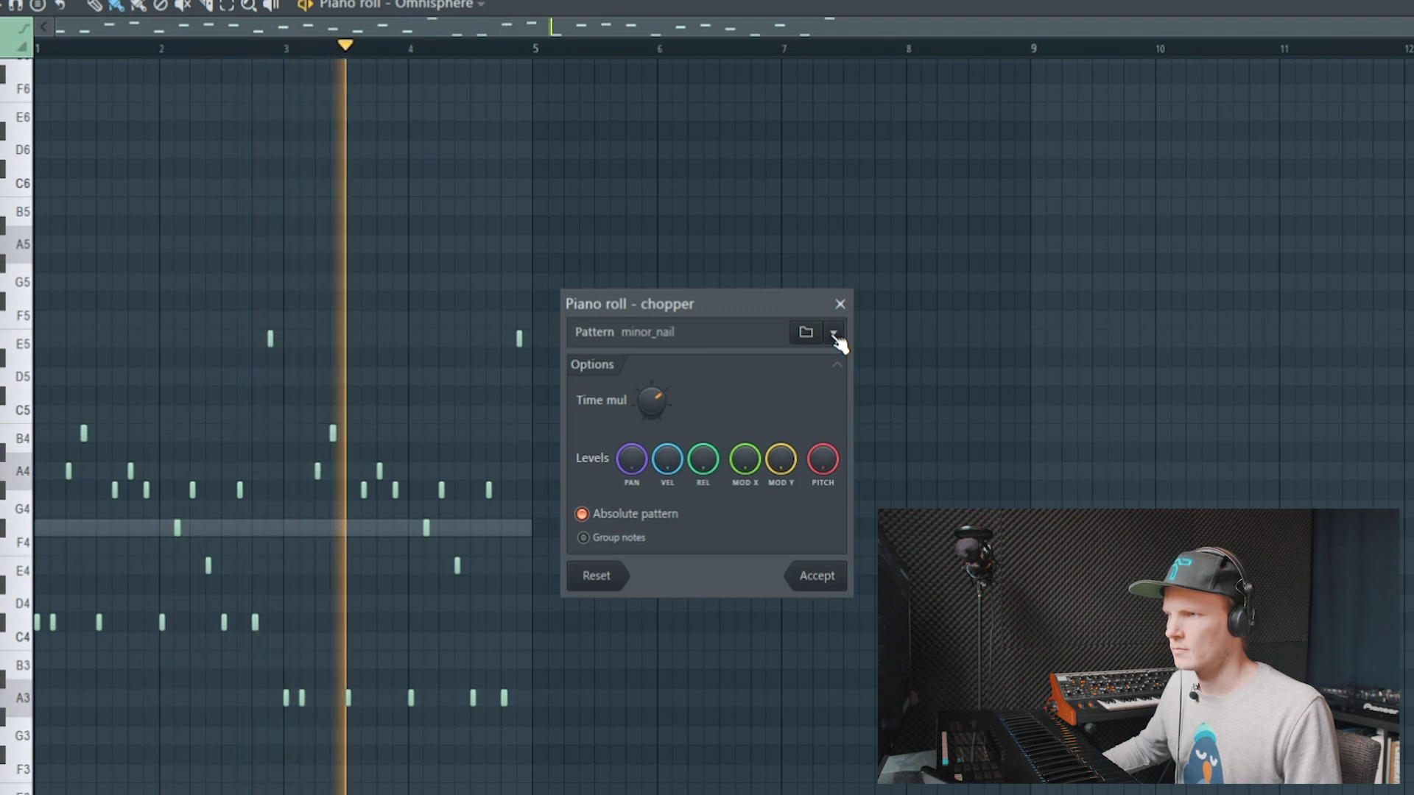
click(834, 334)
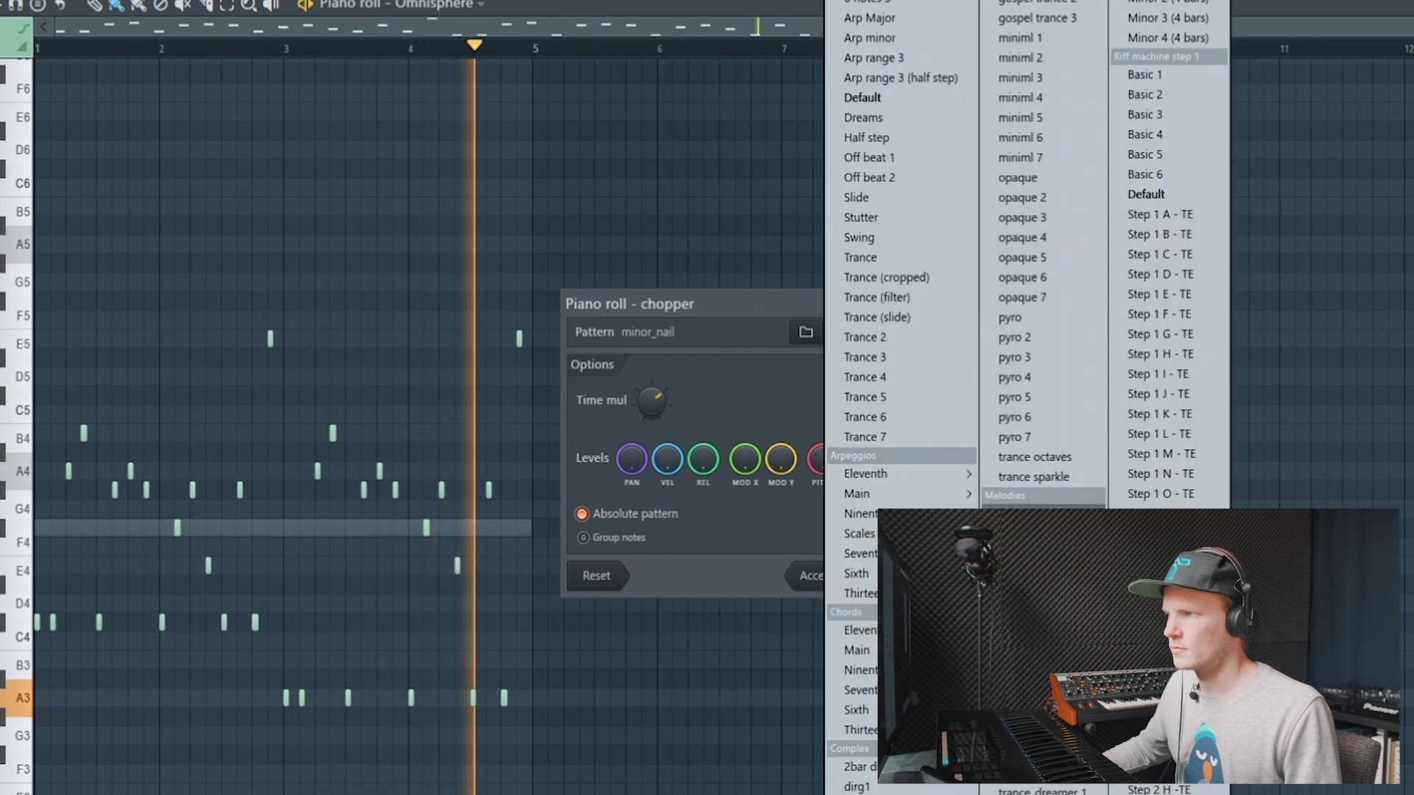
click(1024, 515)
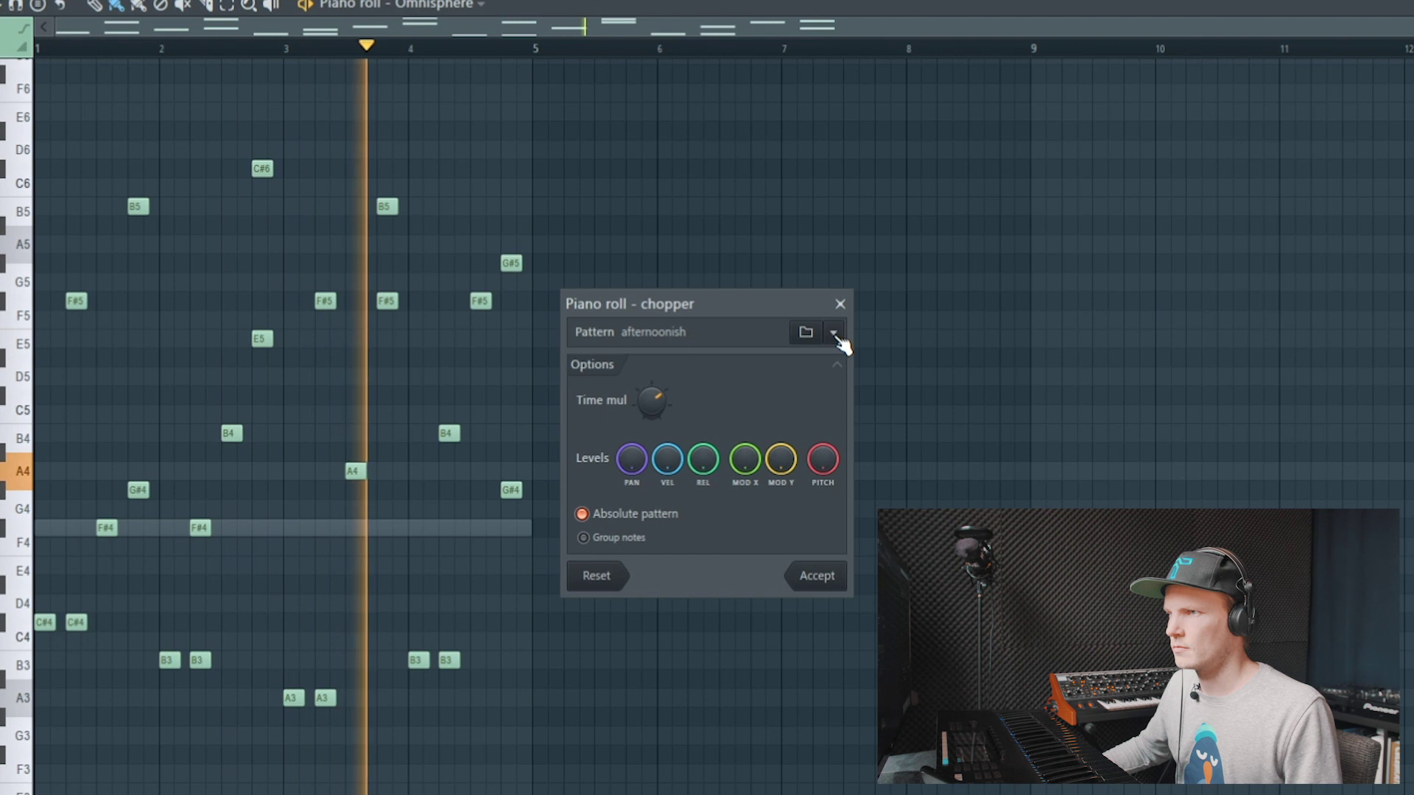
click(834, 334)
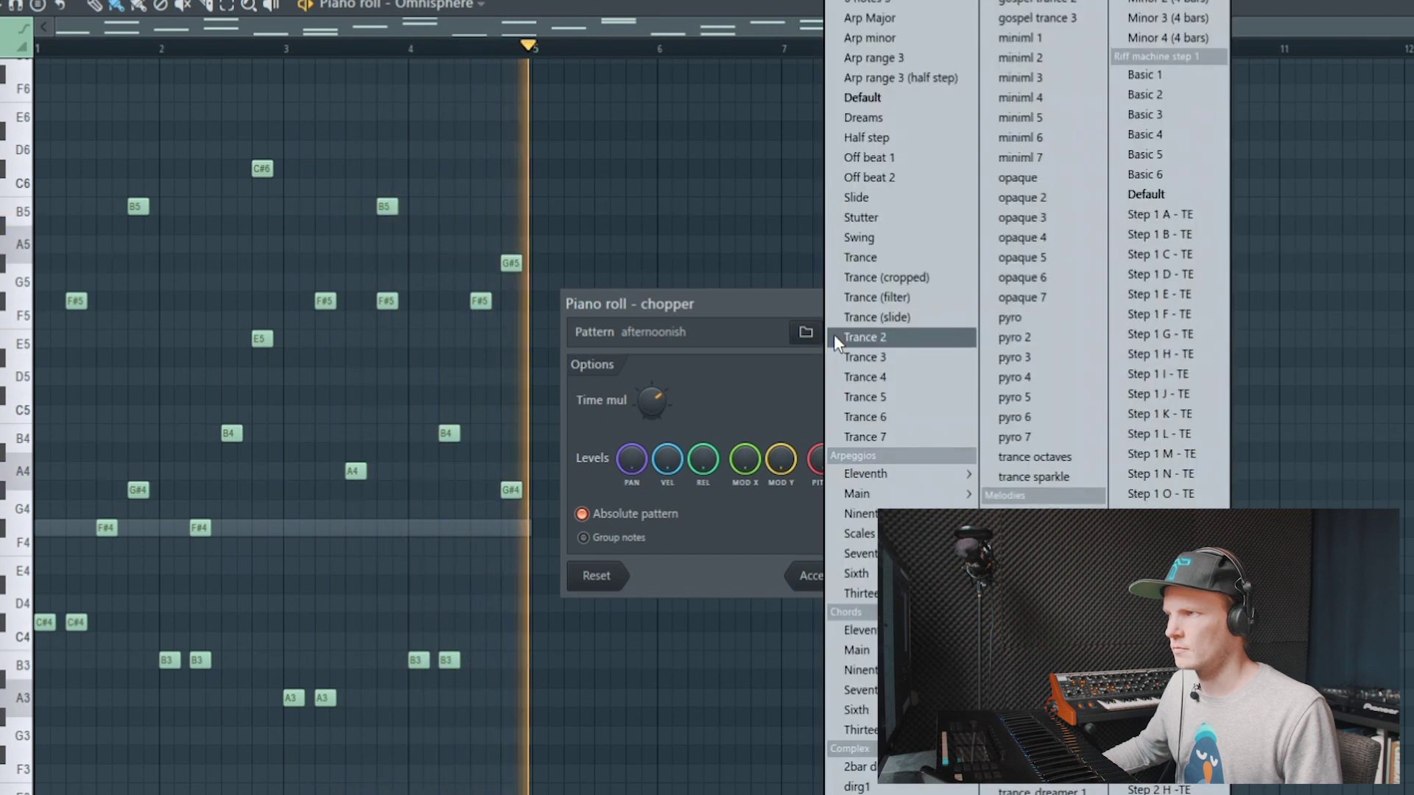
click(1027, 484)
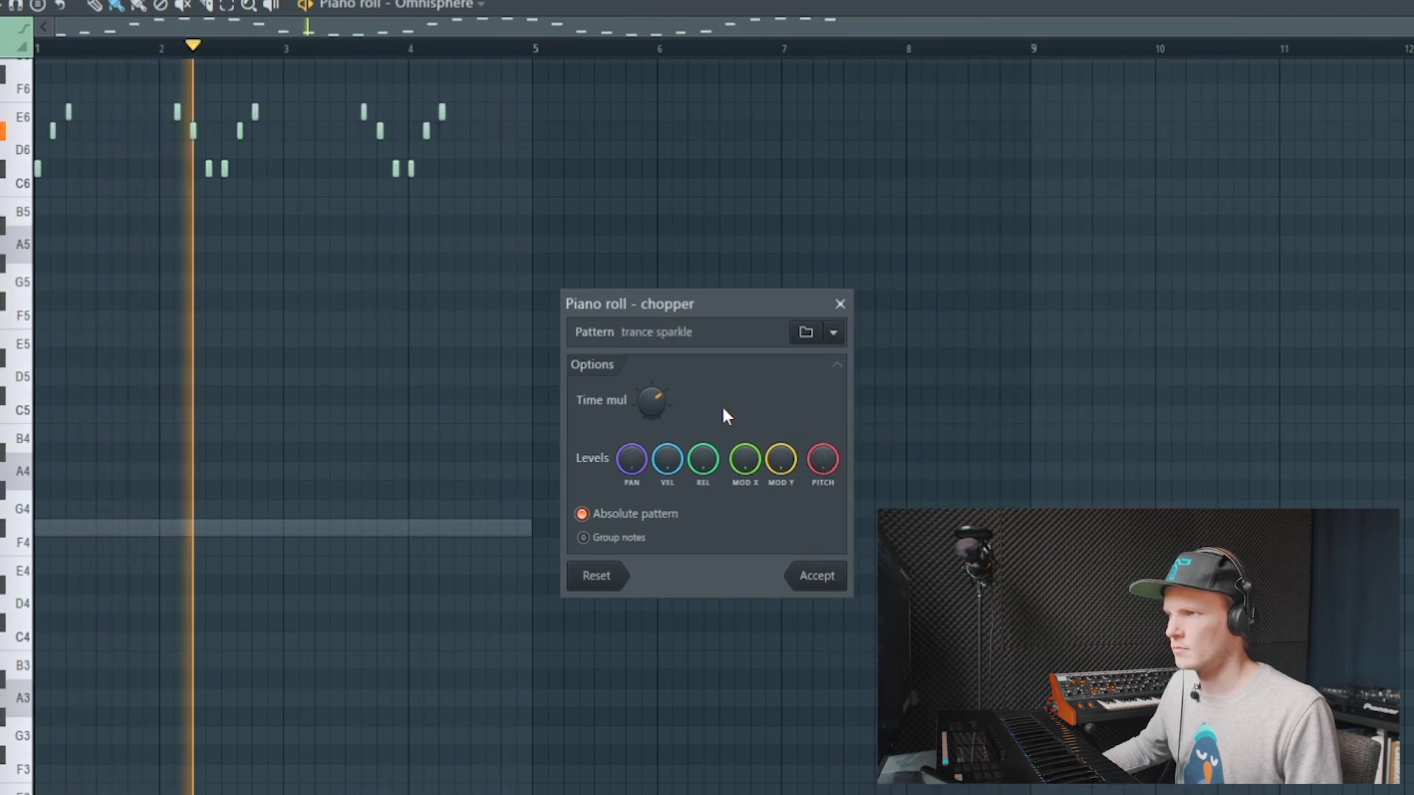
click(834, 333)
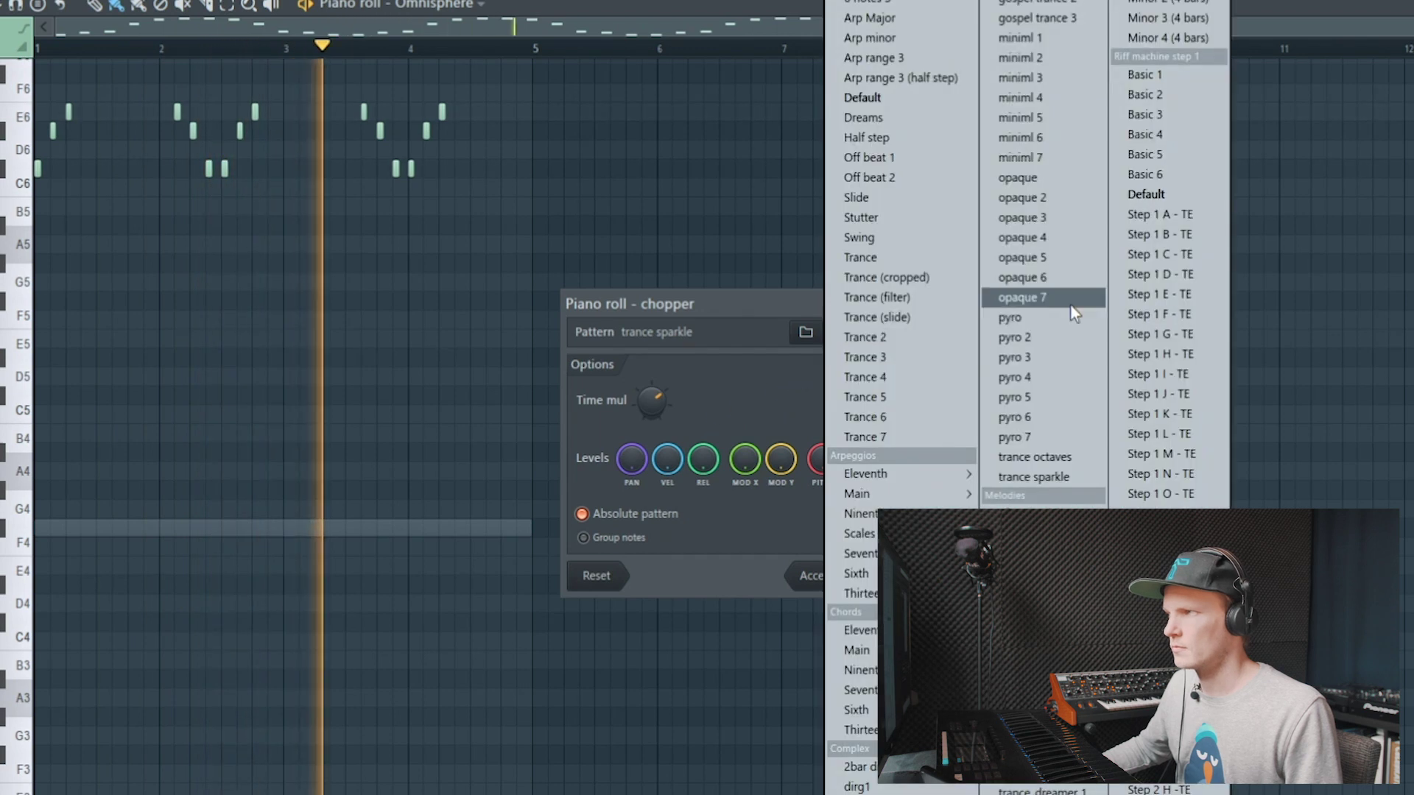
click(1148, 234)
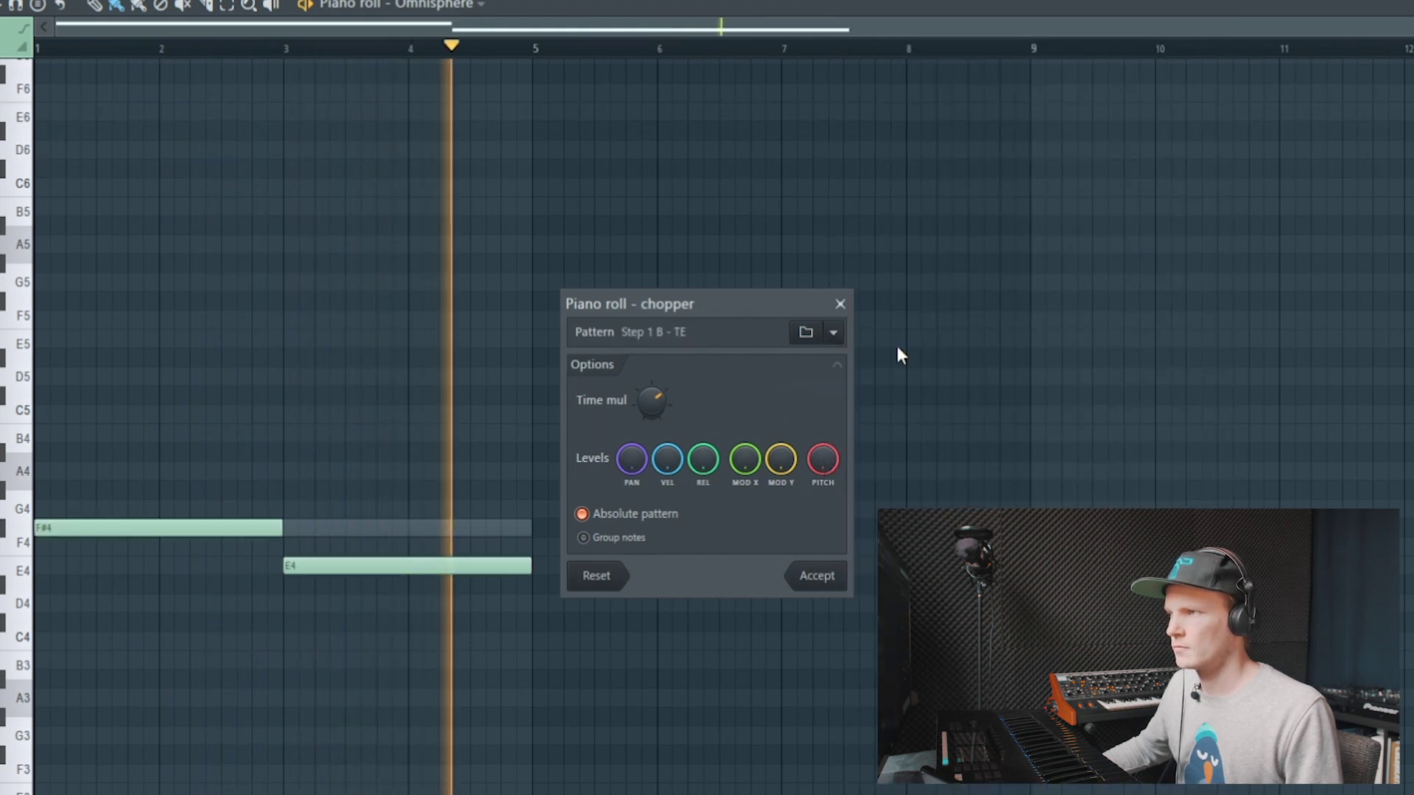
- Audition Swing, Eleventh - 11, 2bar dnb and dance lead 1, then stop and close the Chopper unapplied
click(836, 333)
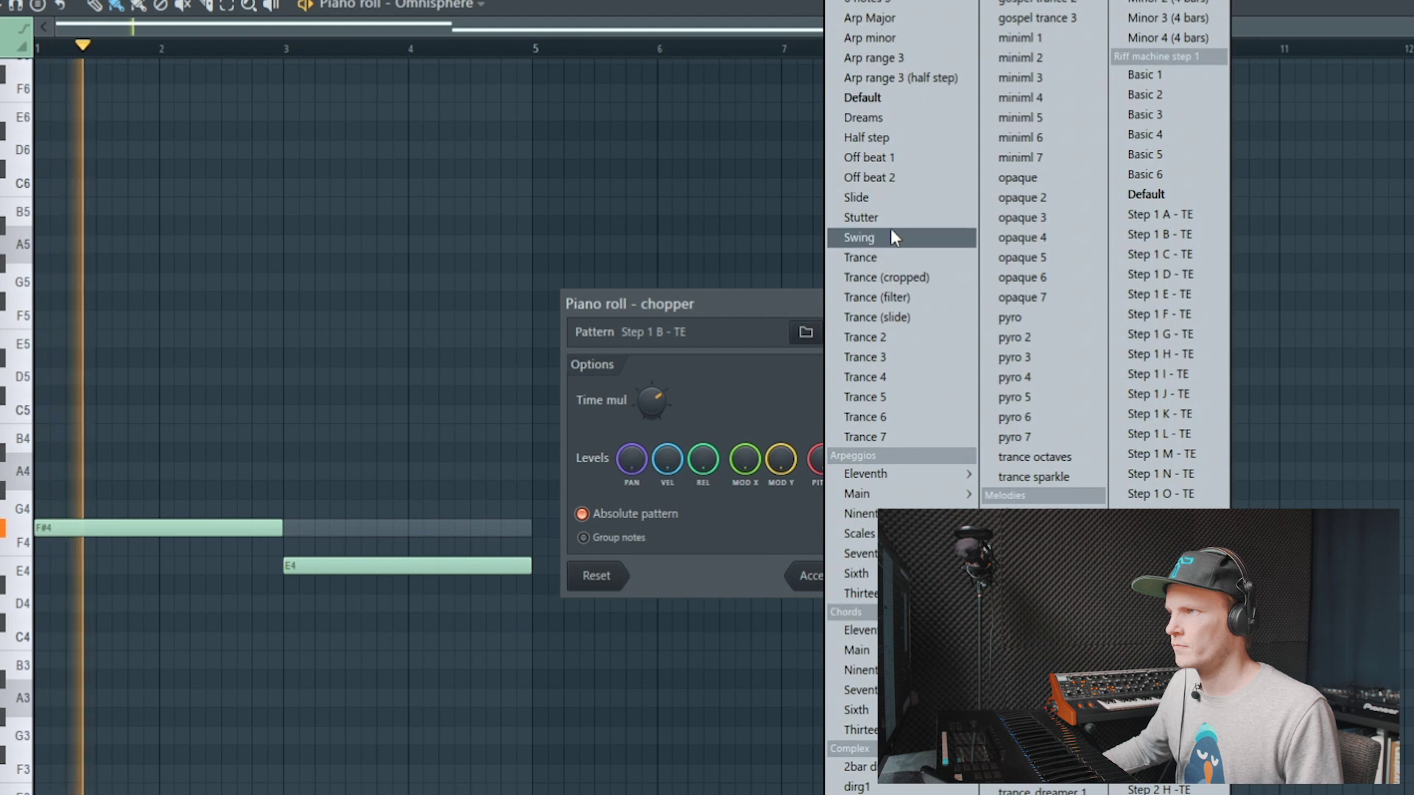
click(891, 234)
click(833, 332)
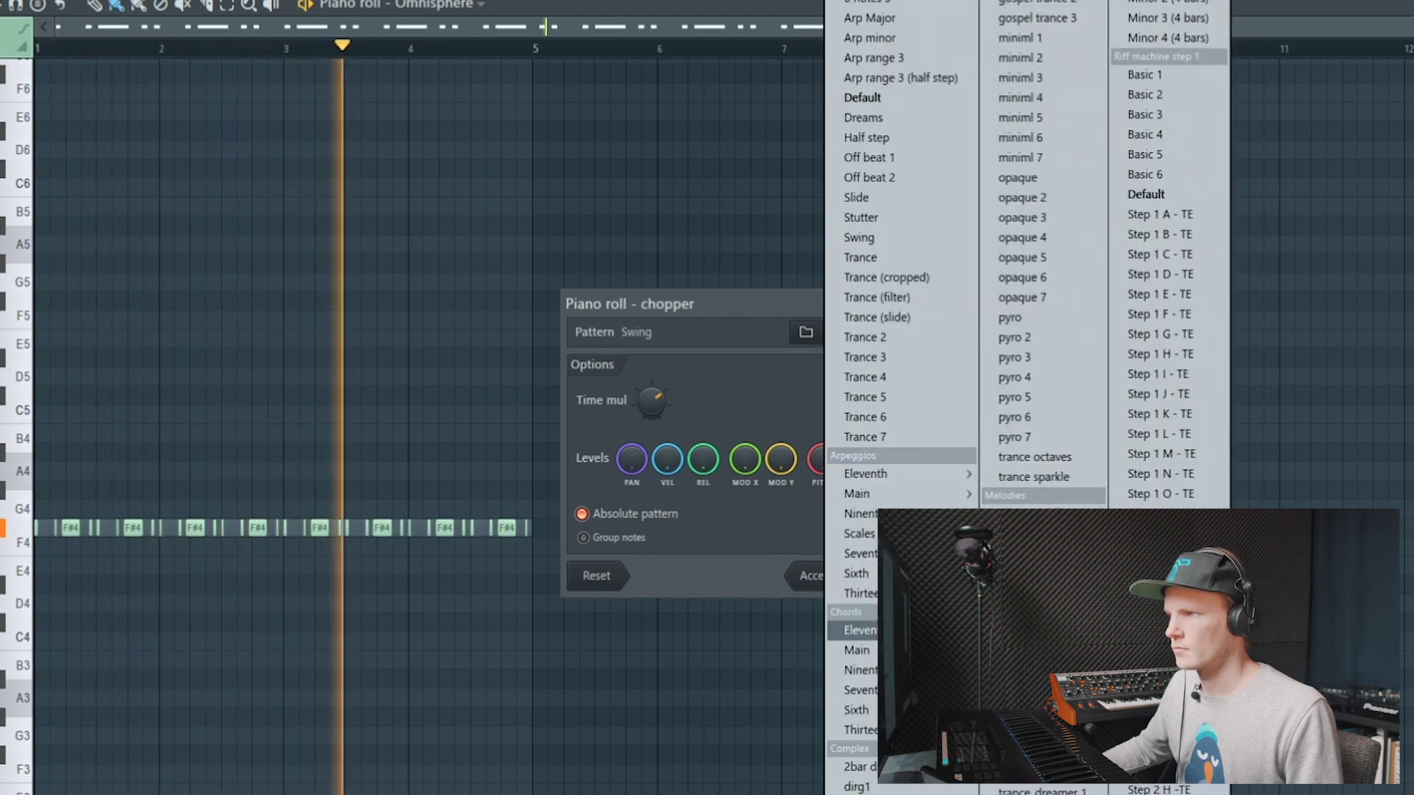
click(858, 630)
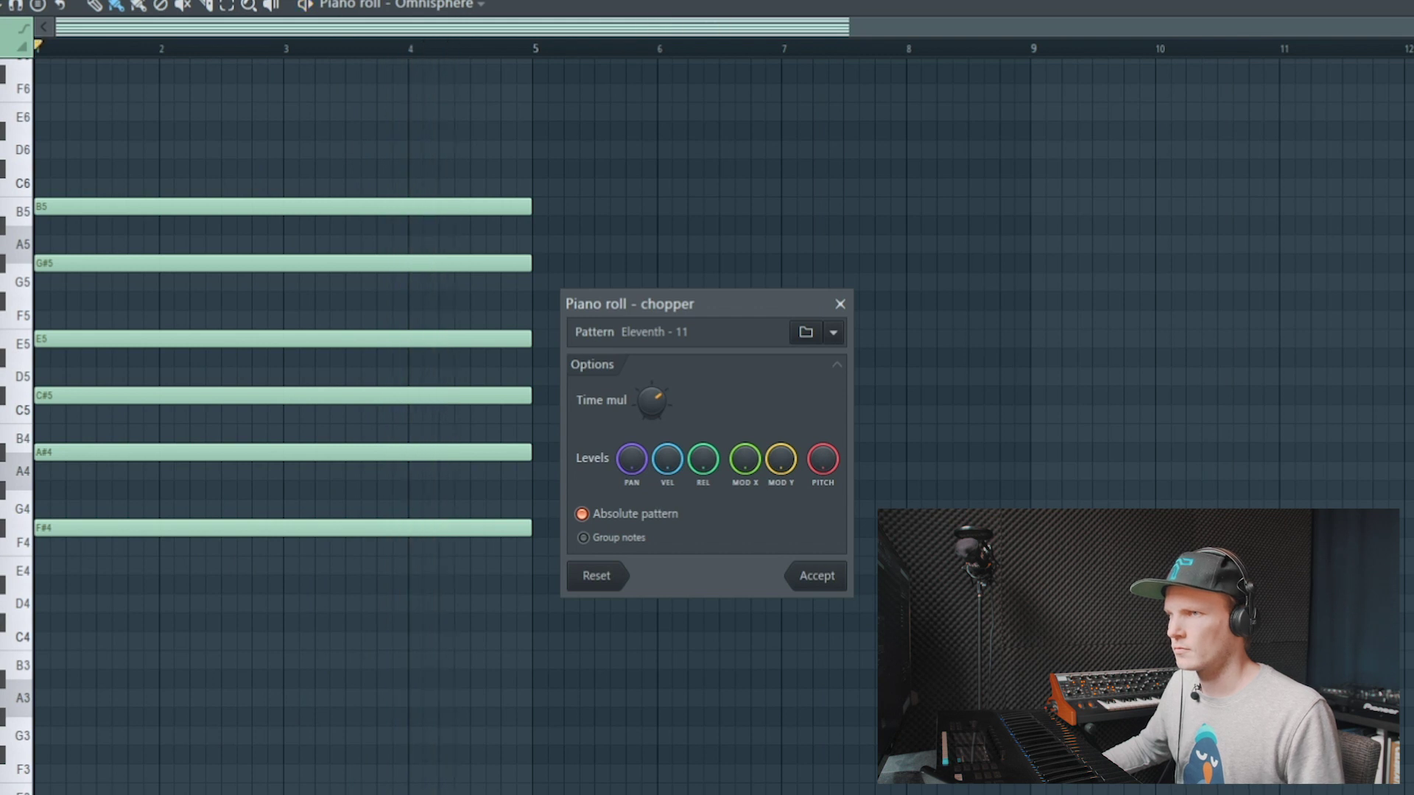
click(844, 334)
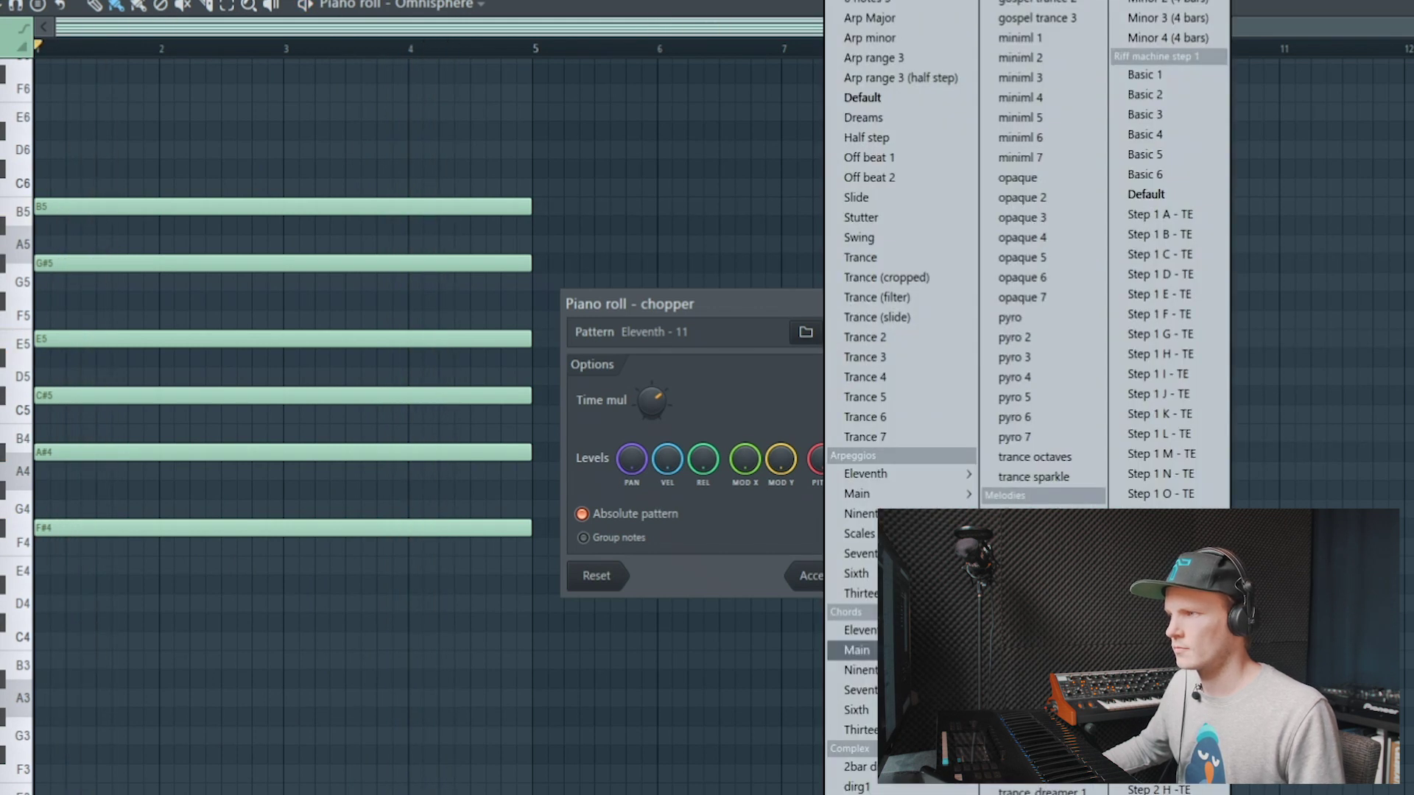
click(855, 767)
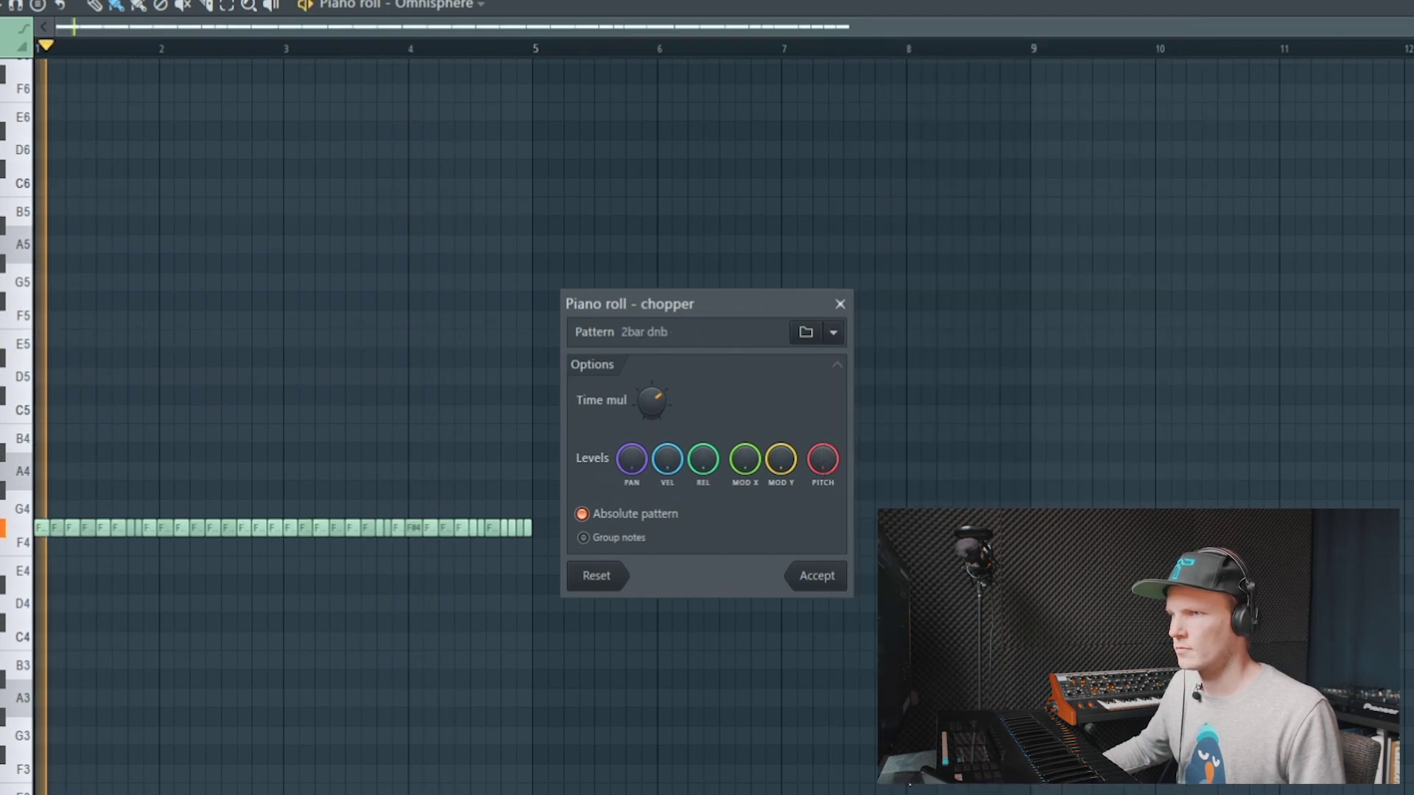
click(838, 335)
click(1031, 516)
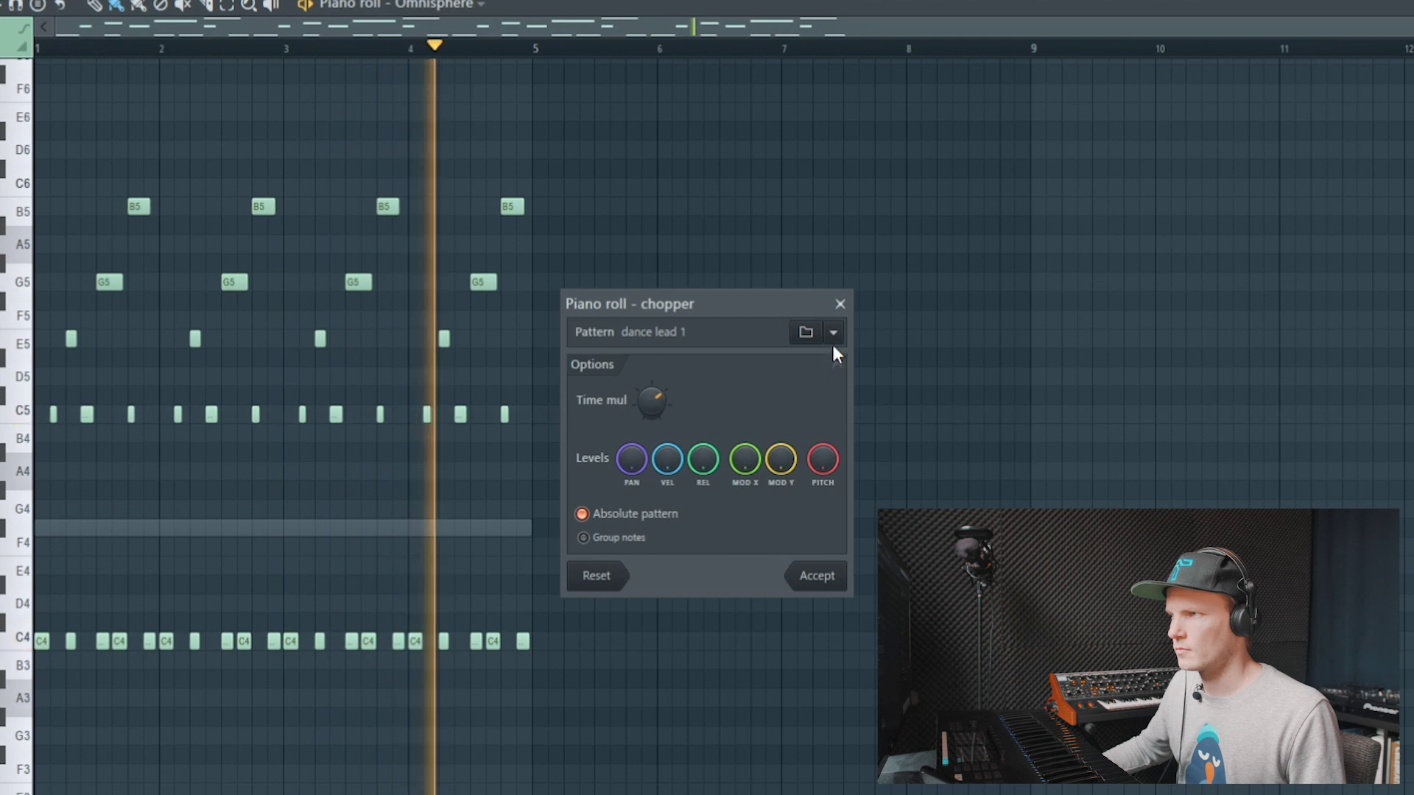
key(space)
click(840, 304)
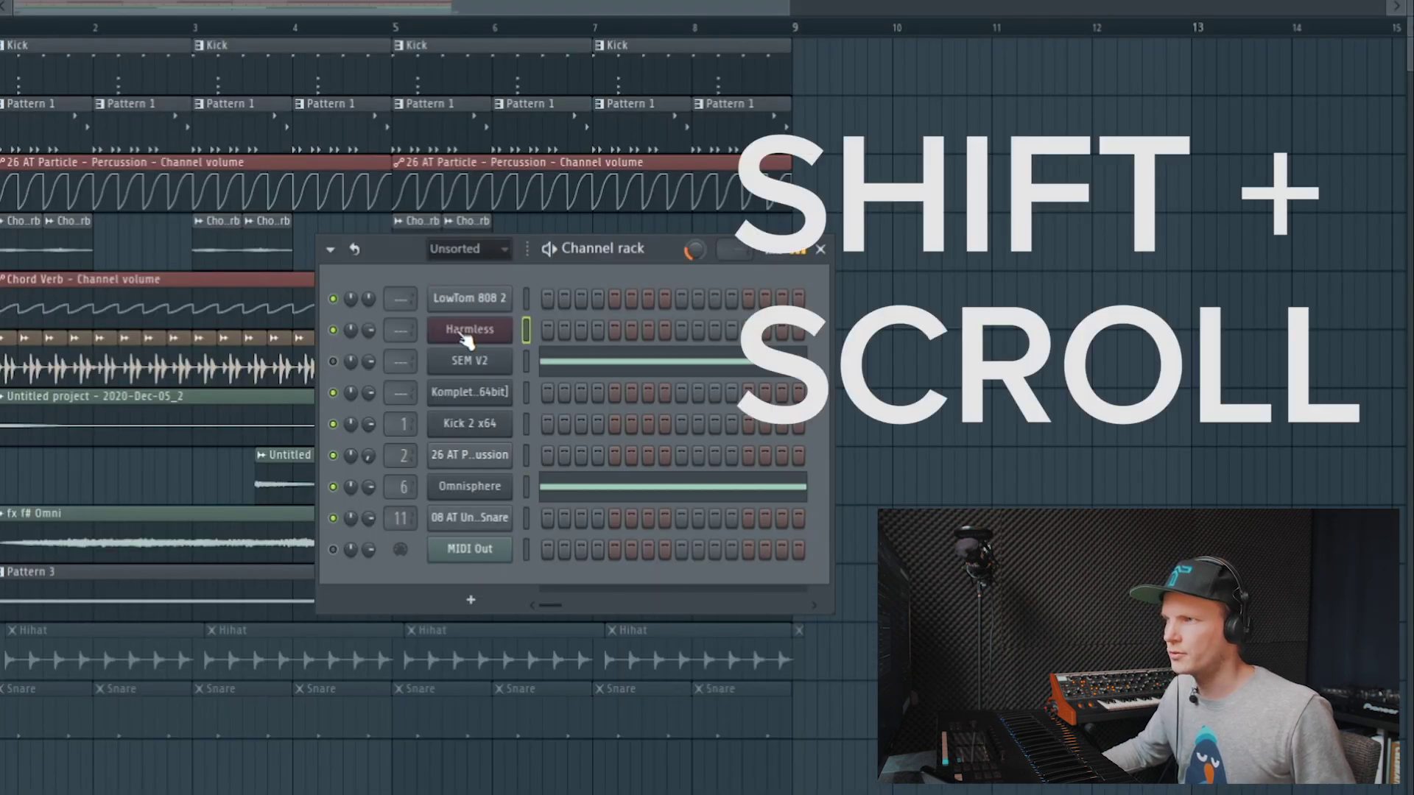
- Select Pattern 1 in the picker panel
shift+scroll(465, 337, down, 2)
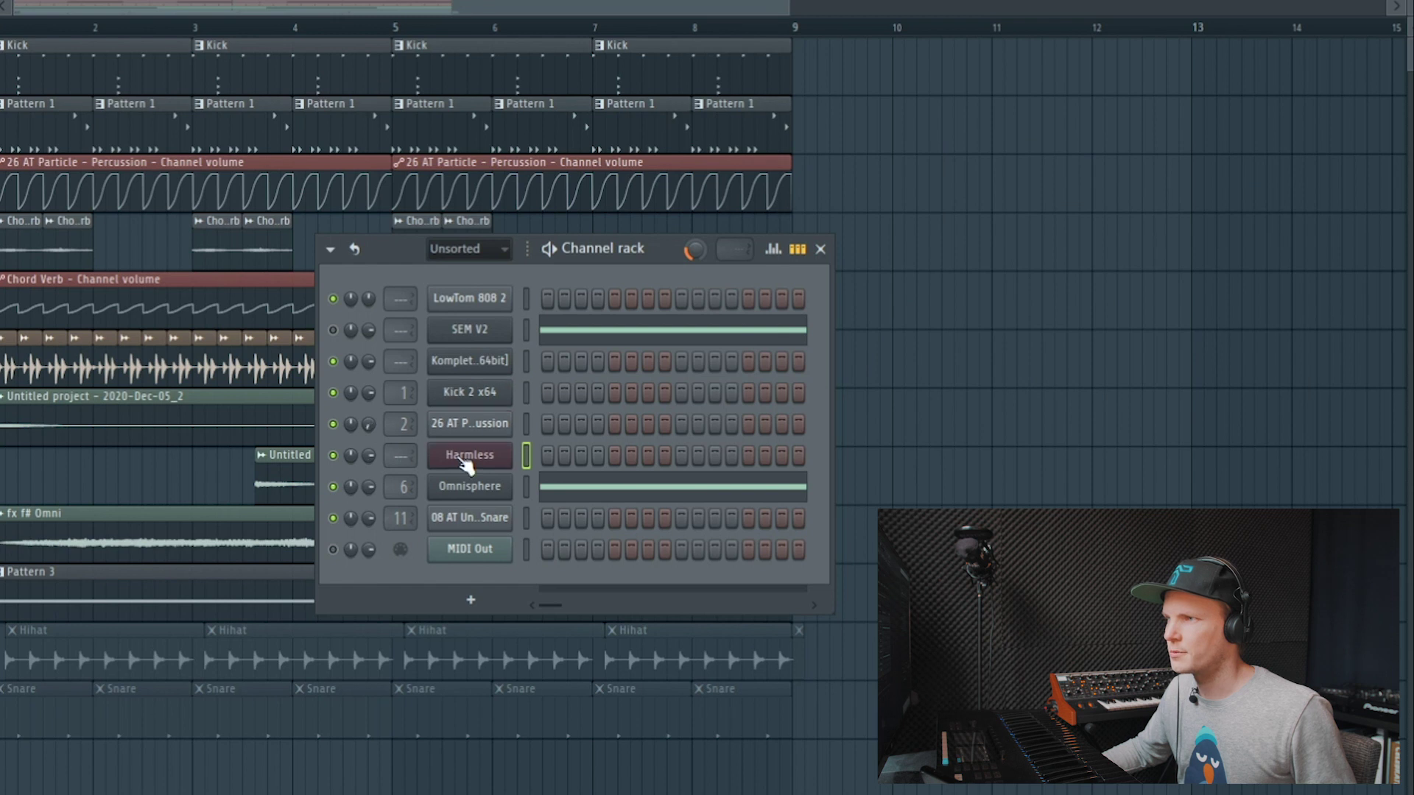
shift+scroll(466, 464, down, 1)
shift+scroll(466, 495, up, 1)
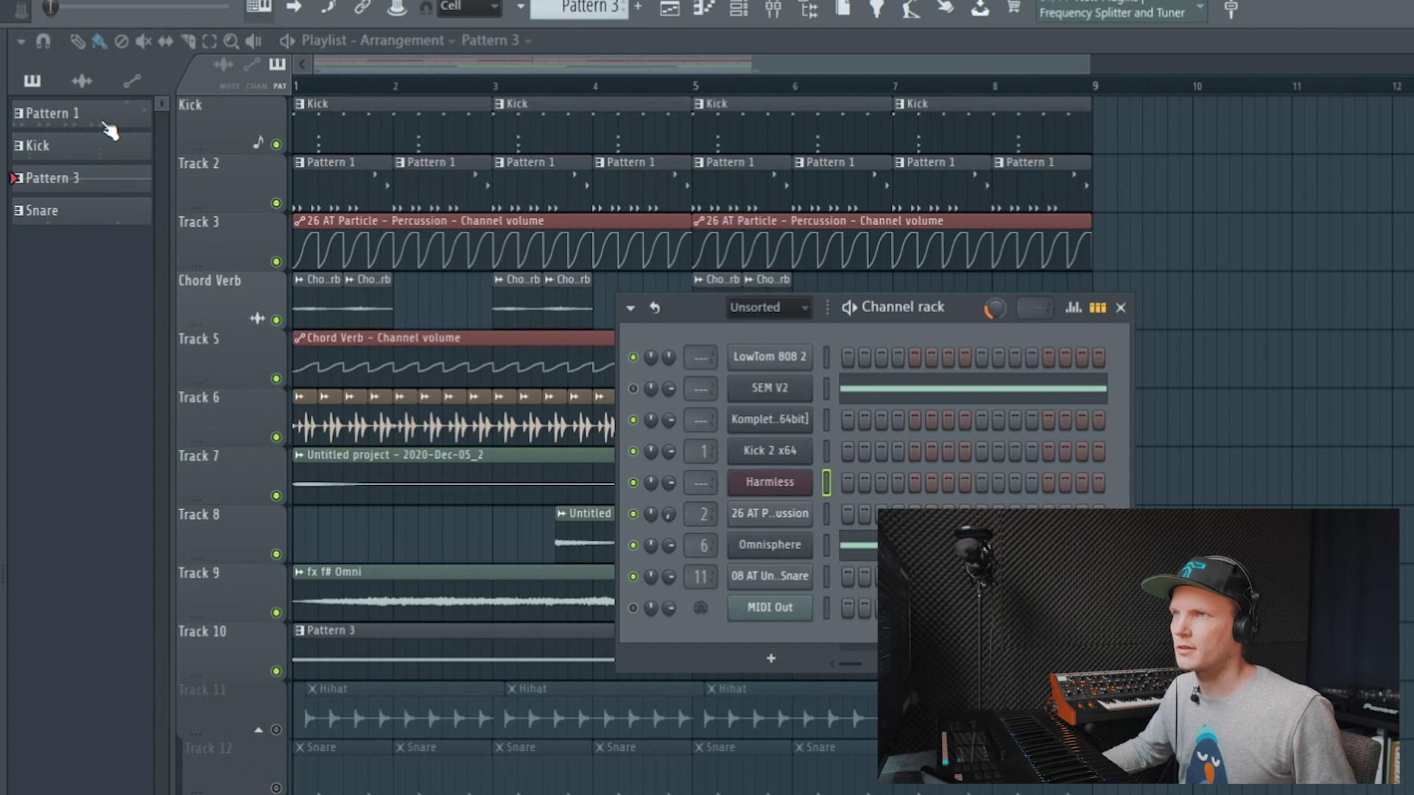
click(105, 125)
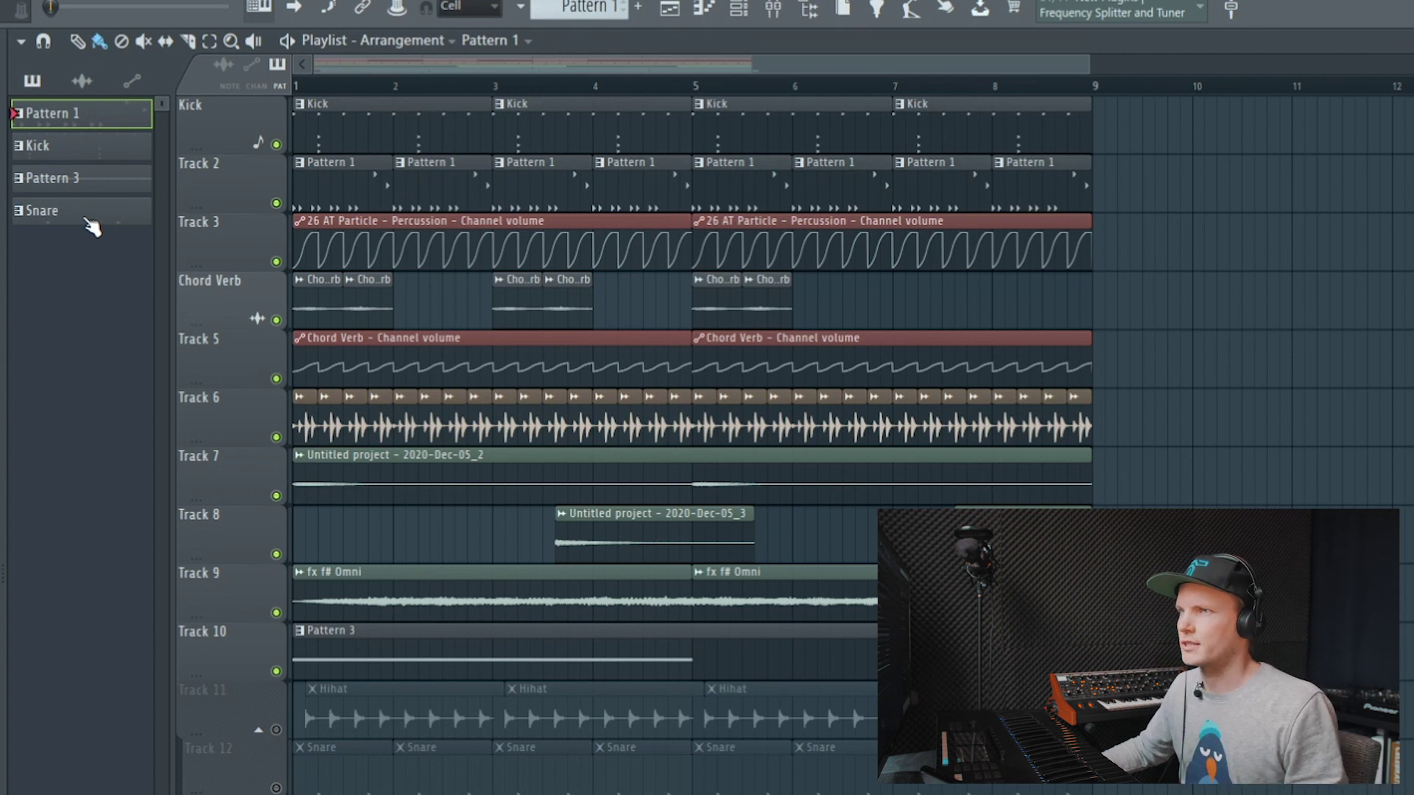
- Browse the audio clip and automation clip lists, return to patterns, and open the Mixer with F9
click(82, 81)
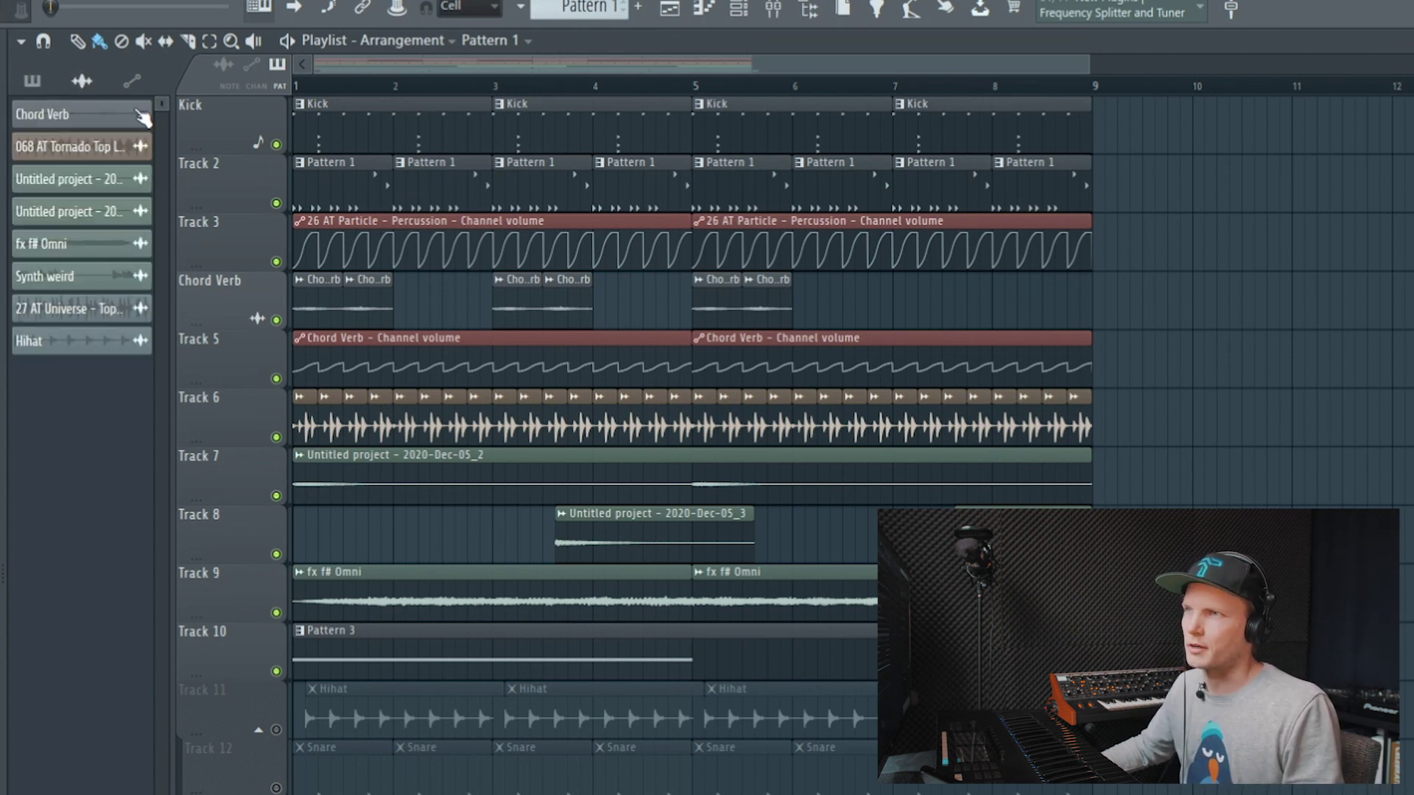
click(134, 83)
click(31, 81)
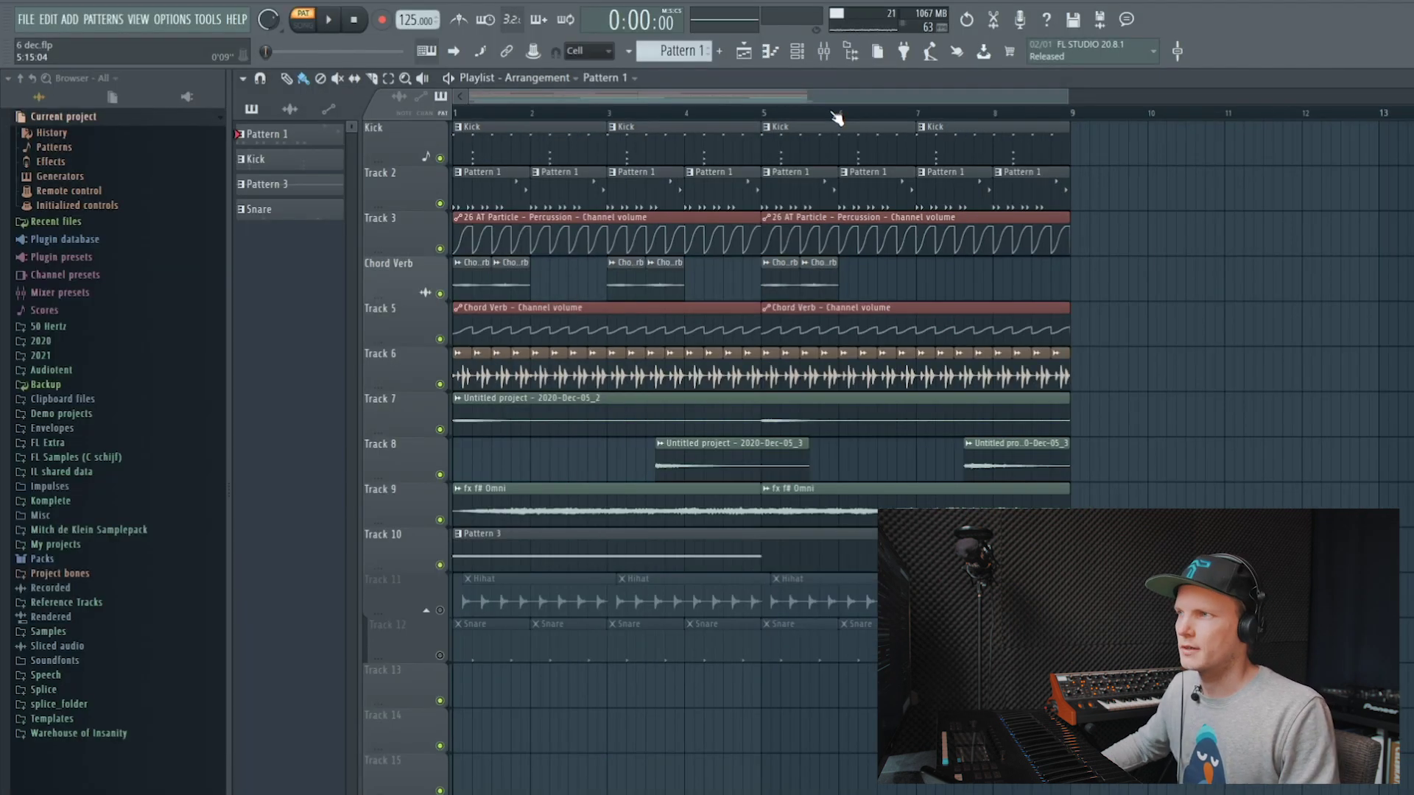
key(F9)
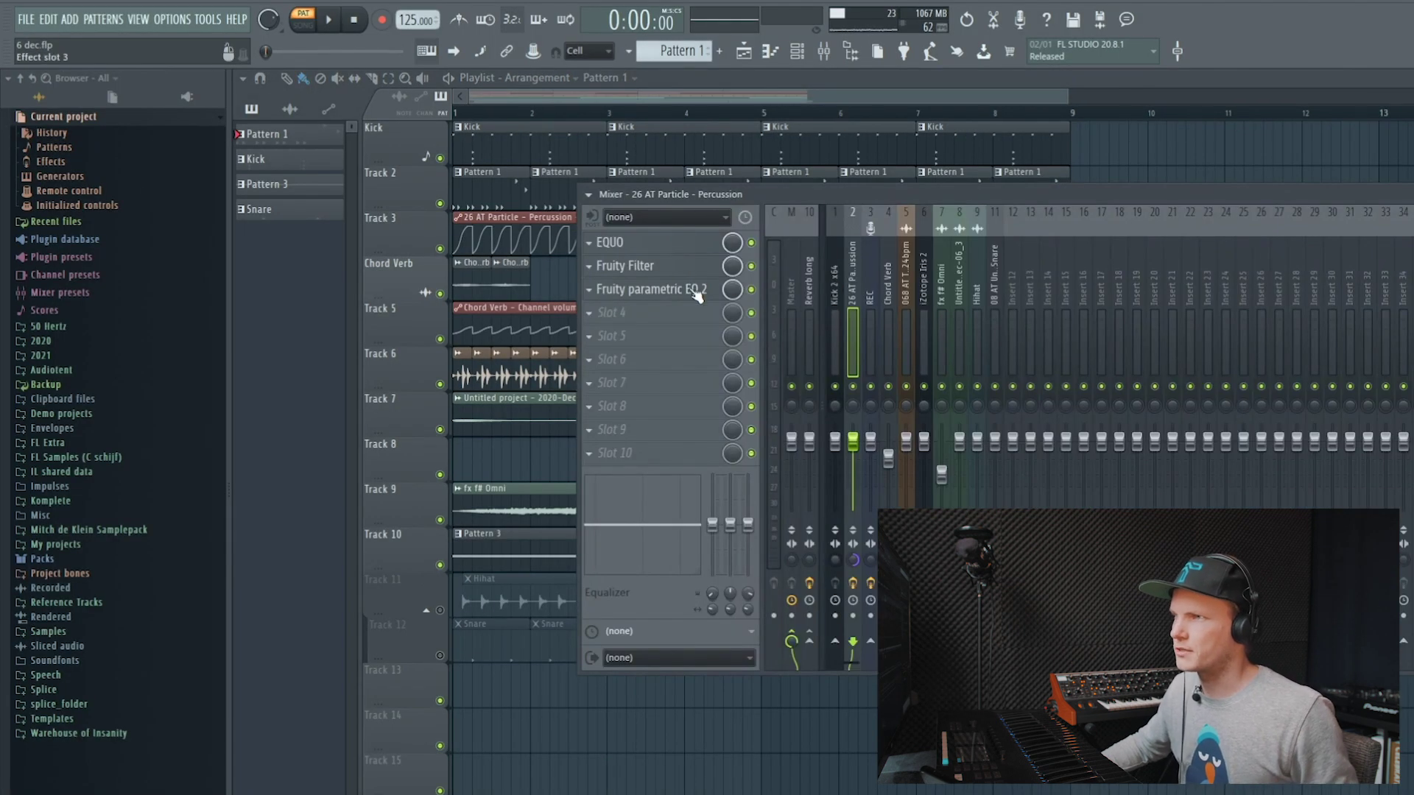
- Move Fruity Filter into slot 1 ahead of EQUO on the 26 AT Particle insert
mouse_move(646, 266)
mouse_down()
mouse_move(646, 249)
mouse_move(646, 296)
mouse_move(643, 249)
mouse_move(645, 274)
mouse_up()
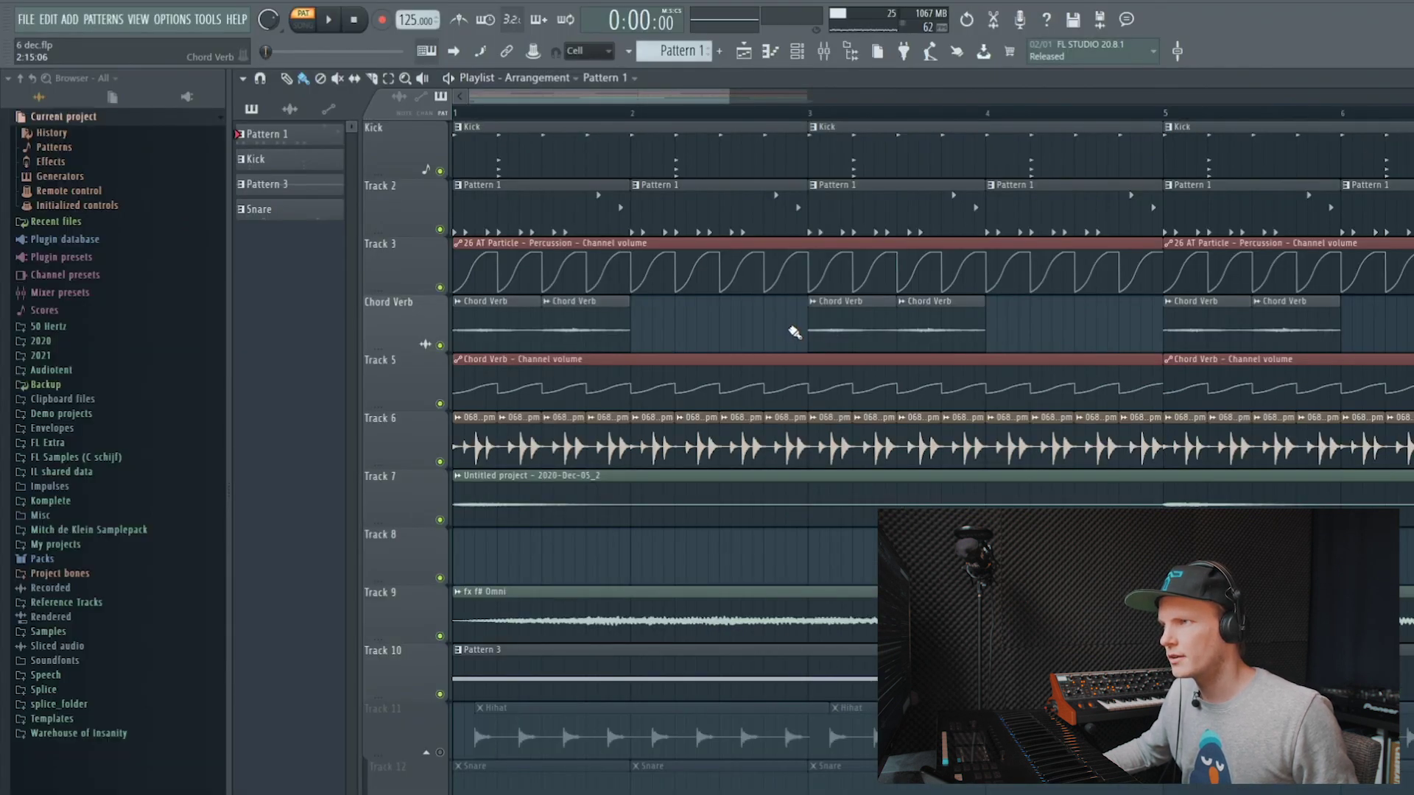
- Nudge the bar-3 Chord Verb clip slightly earlier and open the percussion piano roll
drag(795, 332, 795, 332)
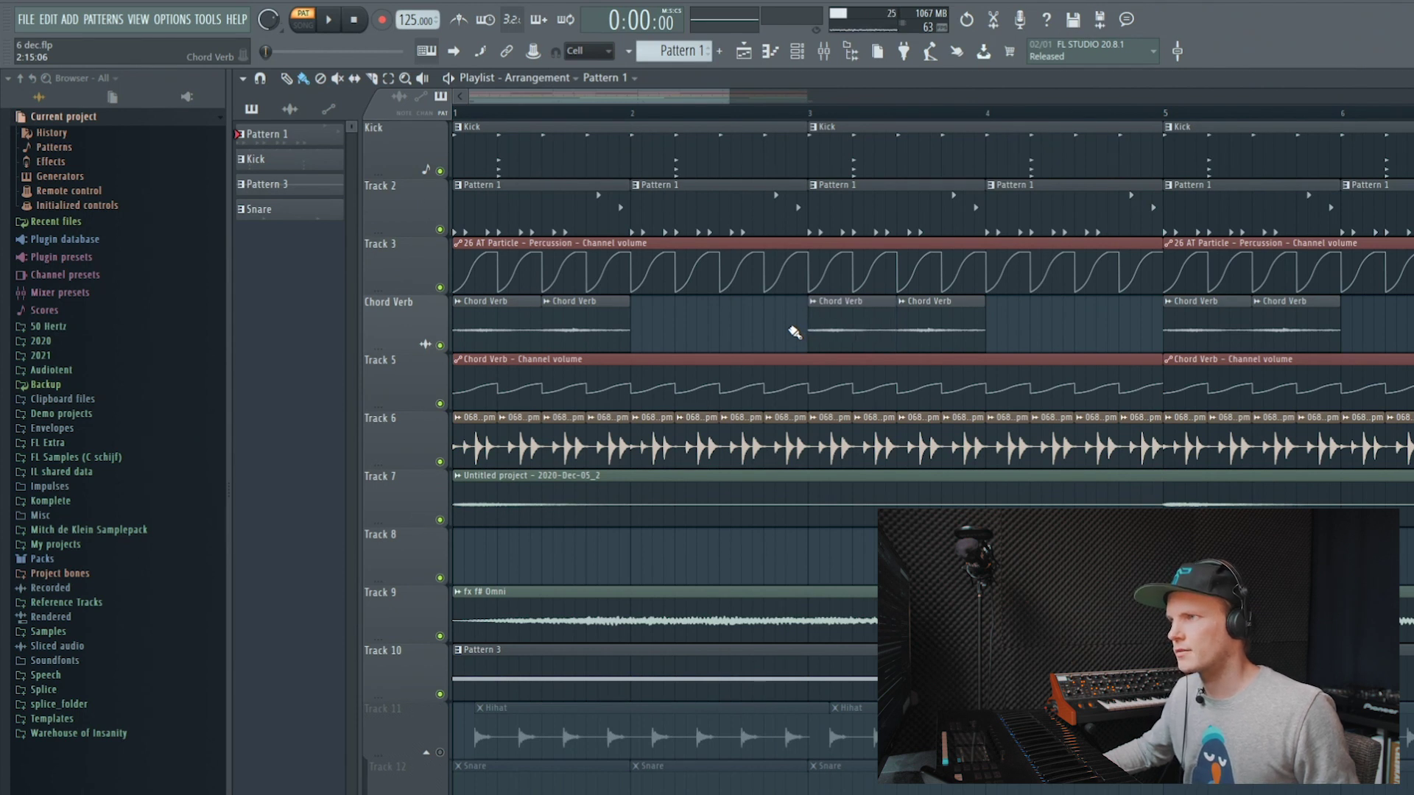
key(F7)
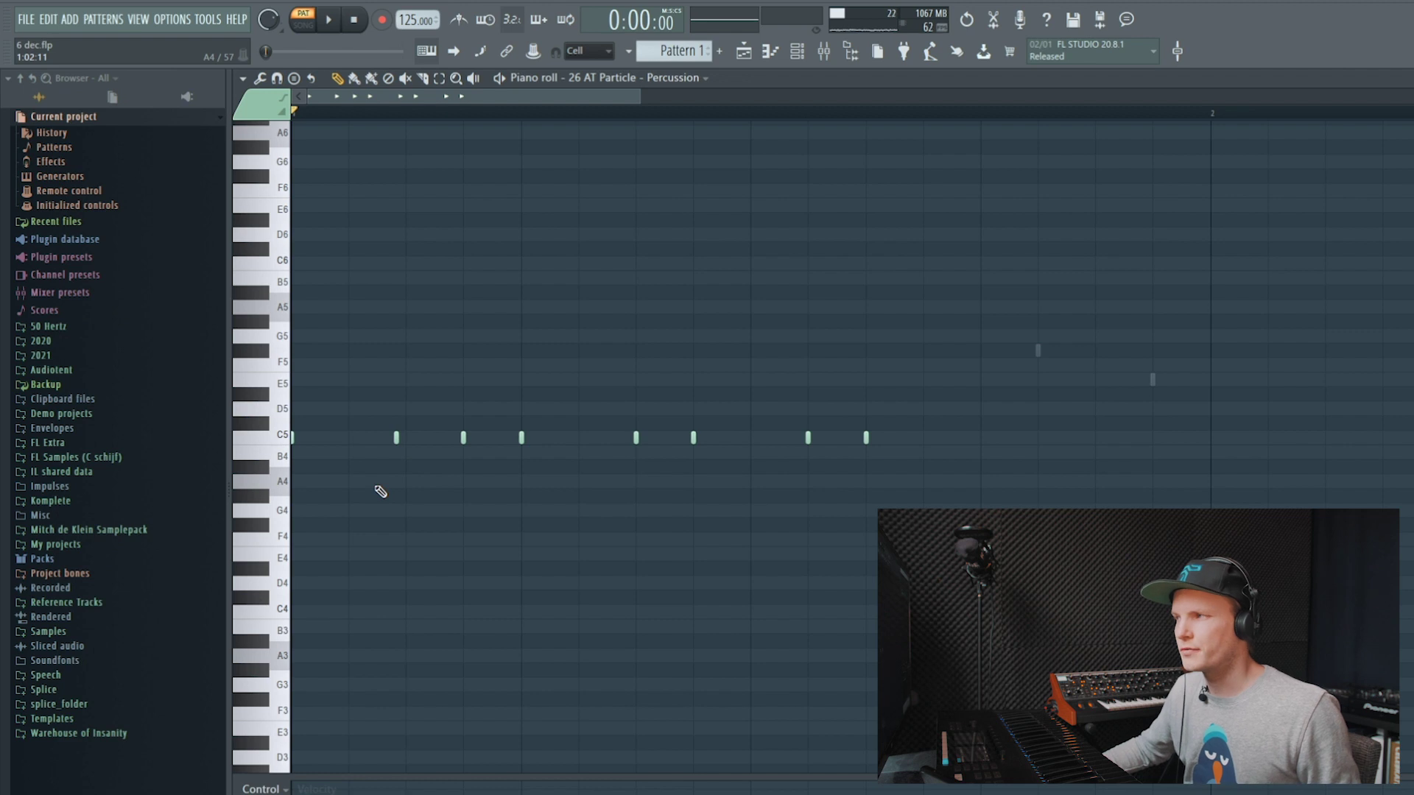
scroll(391, 475, down, 4)
scroll(393, 475, up, 6)
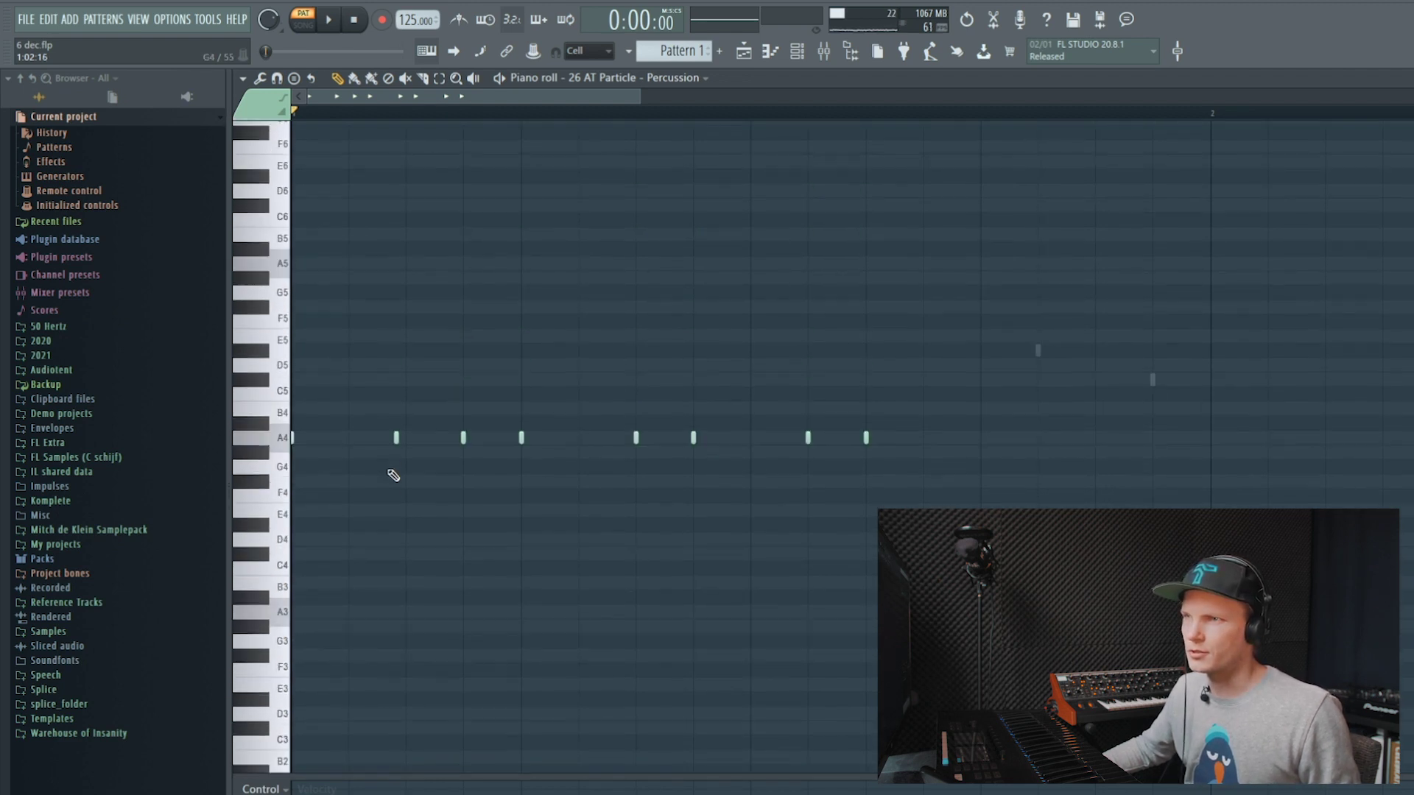
scroll(392, 475, down, 4)
scroll(394, 441, up, 2)
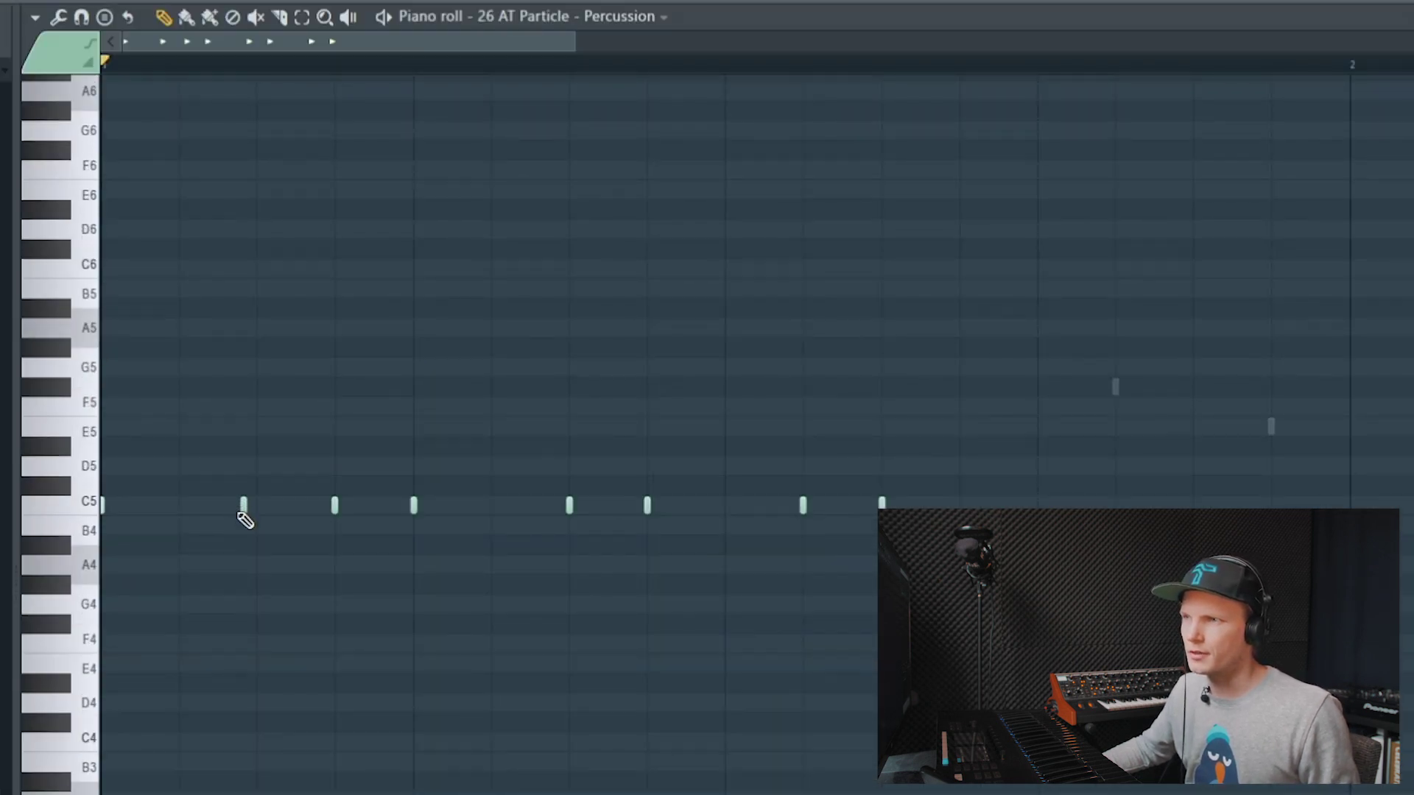
- Shift the second C5 note slightly earlier, fine-tuning its position
mouse_move(240, 507)
mouse_down()
mouse_move(216, 505)
mouse_move(230, 515)
mouse_up()
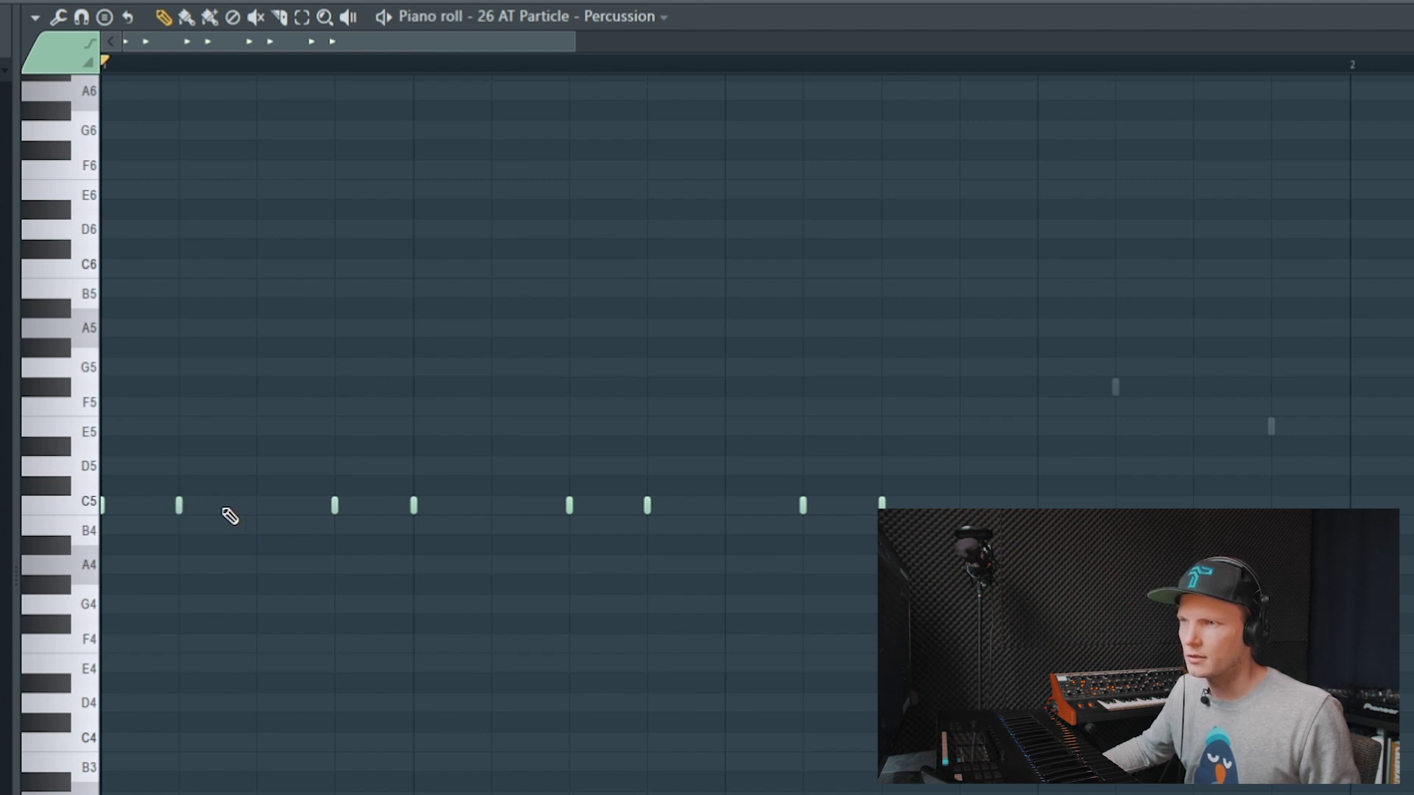
drag(230, 516, 228, 515)
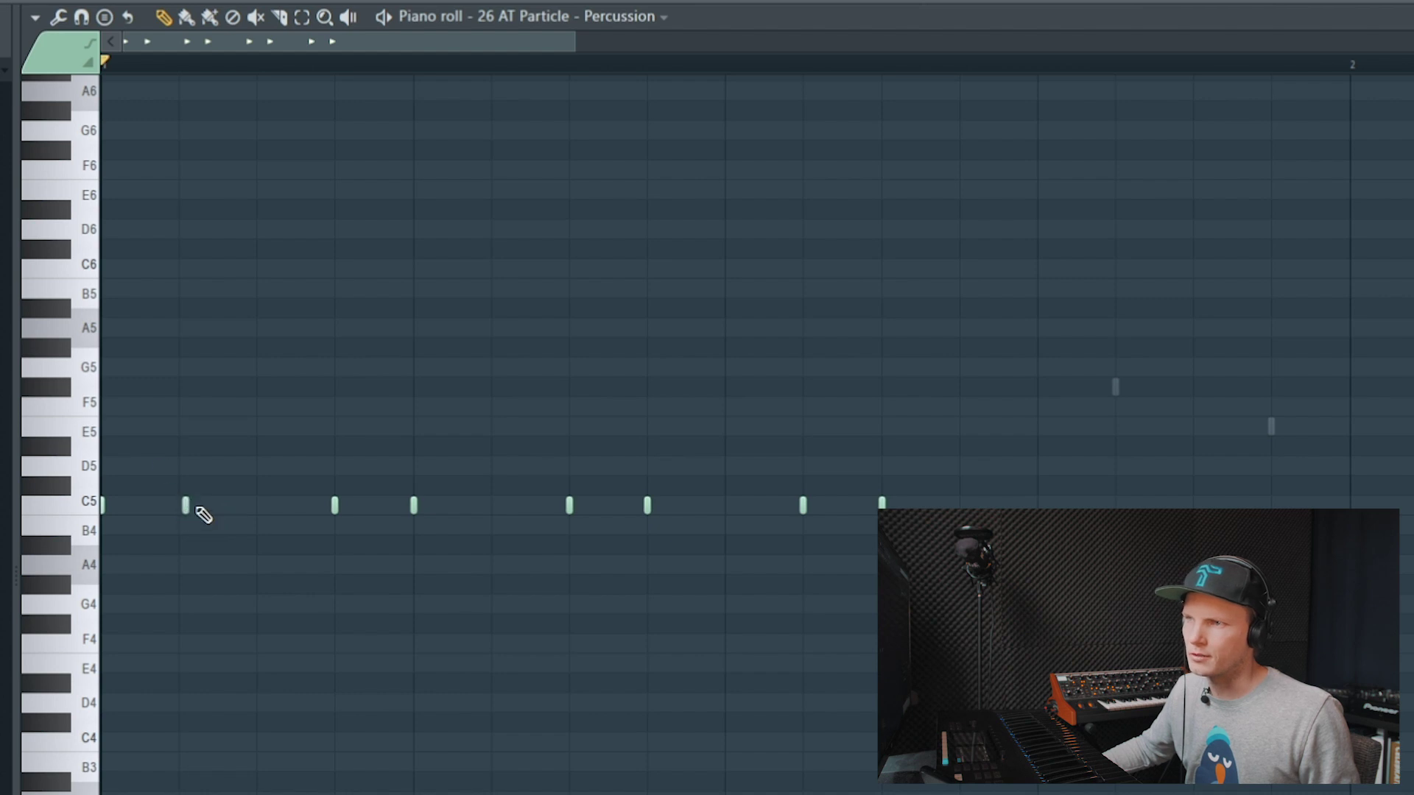
drag(179, 513, 192, 528)
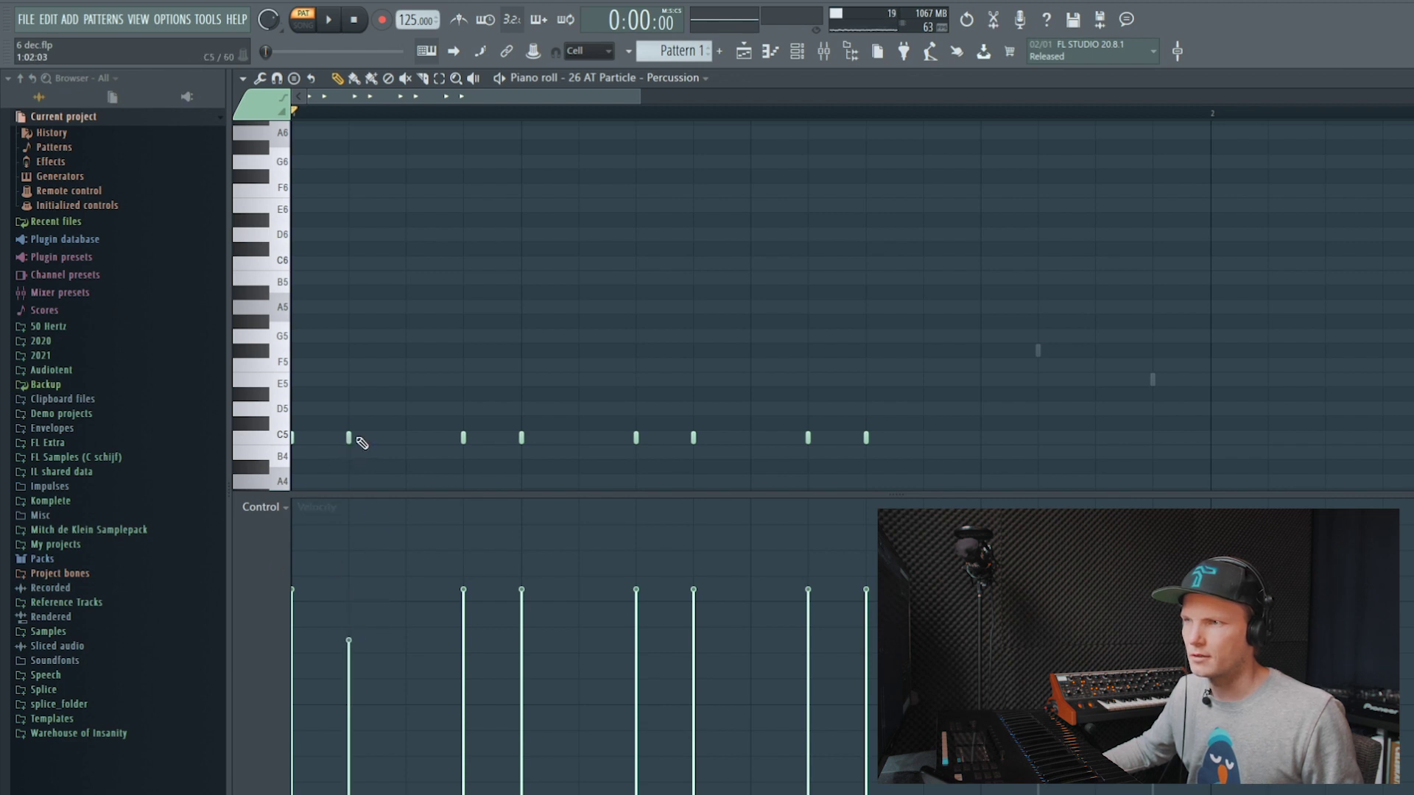
- Lower the velocities of the third through sixth and the last C5 percussion notes
alt+scroll(464, 456, down, 3)
alt+scroll(525, 457, down, 2)
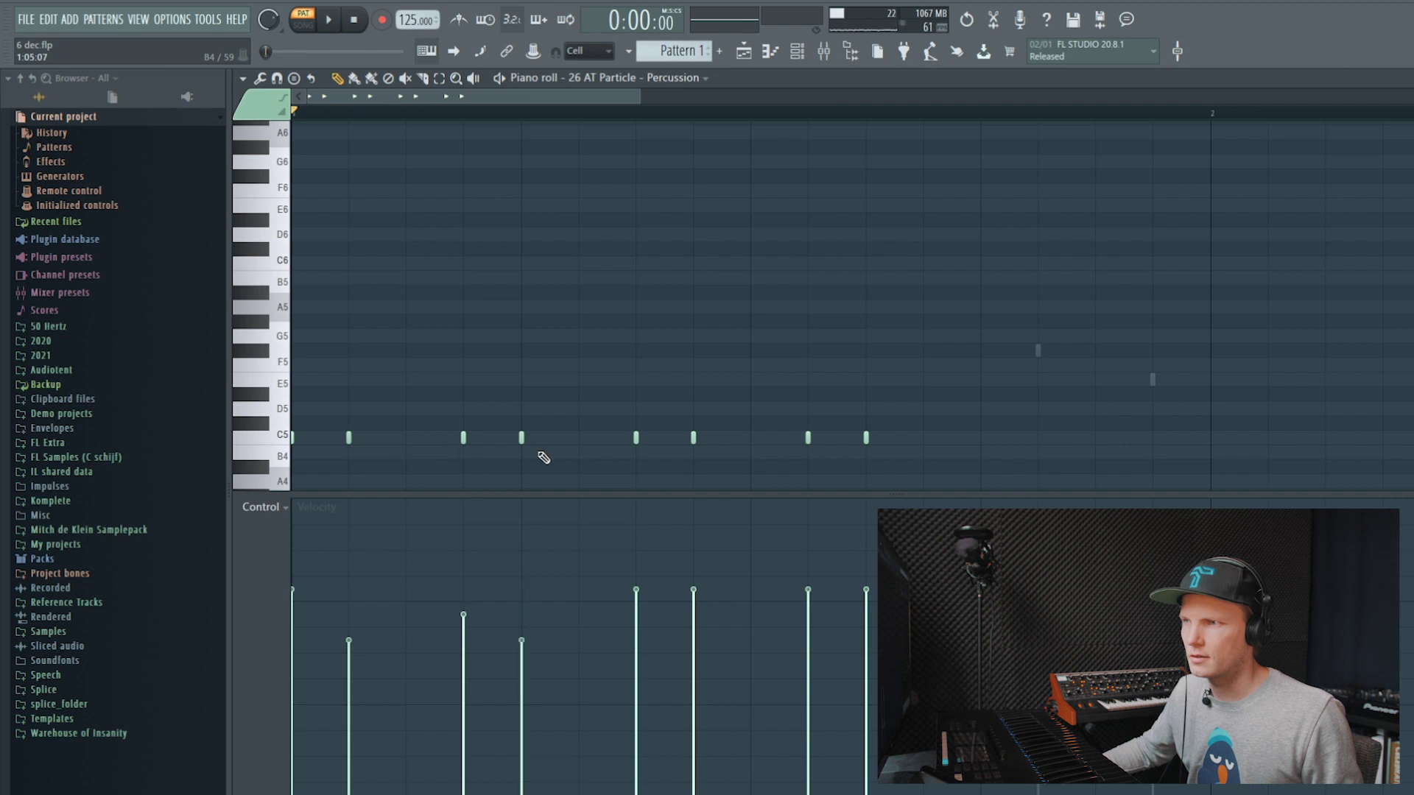
alt+scroll(635, 457, down, 2)
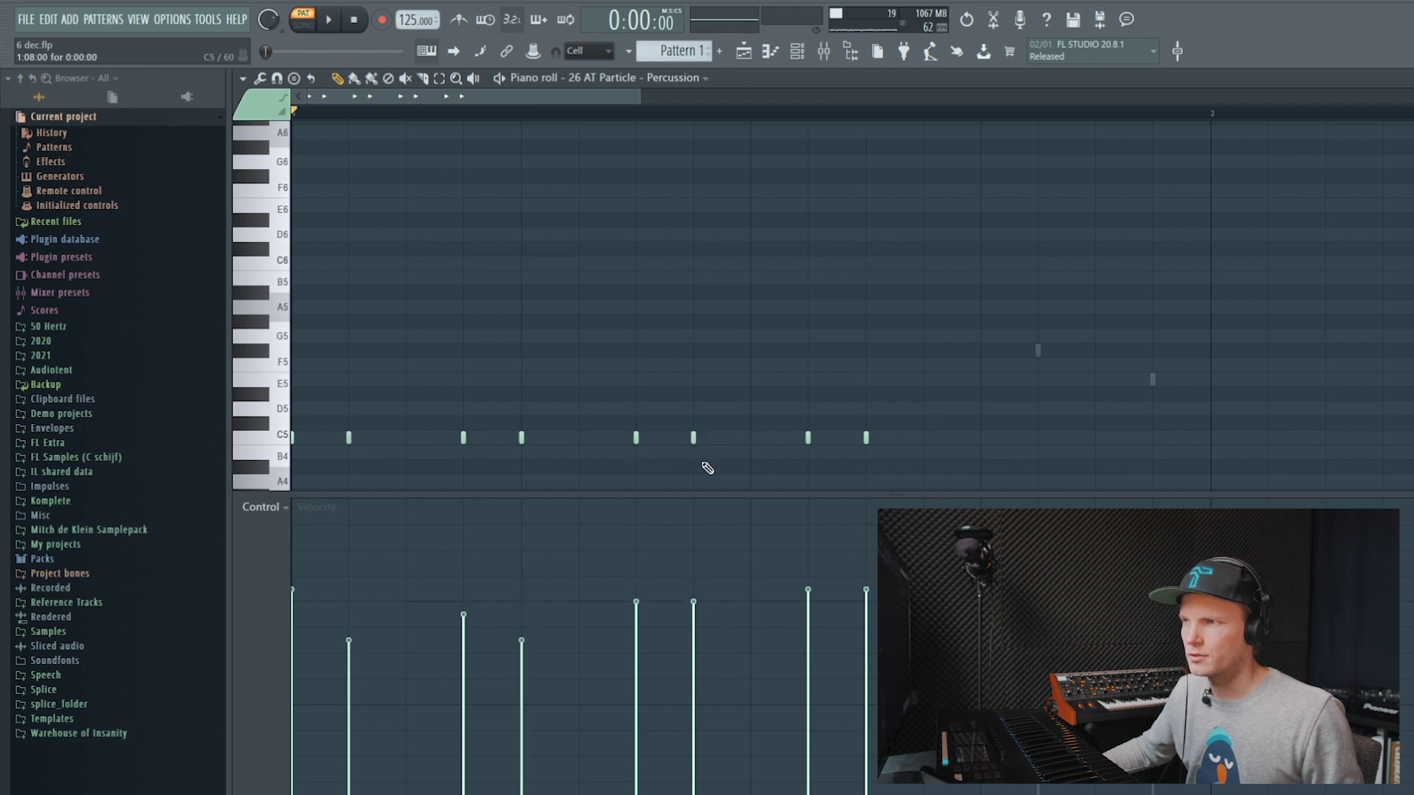
drag(705, 601, 699, 624)
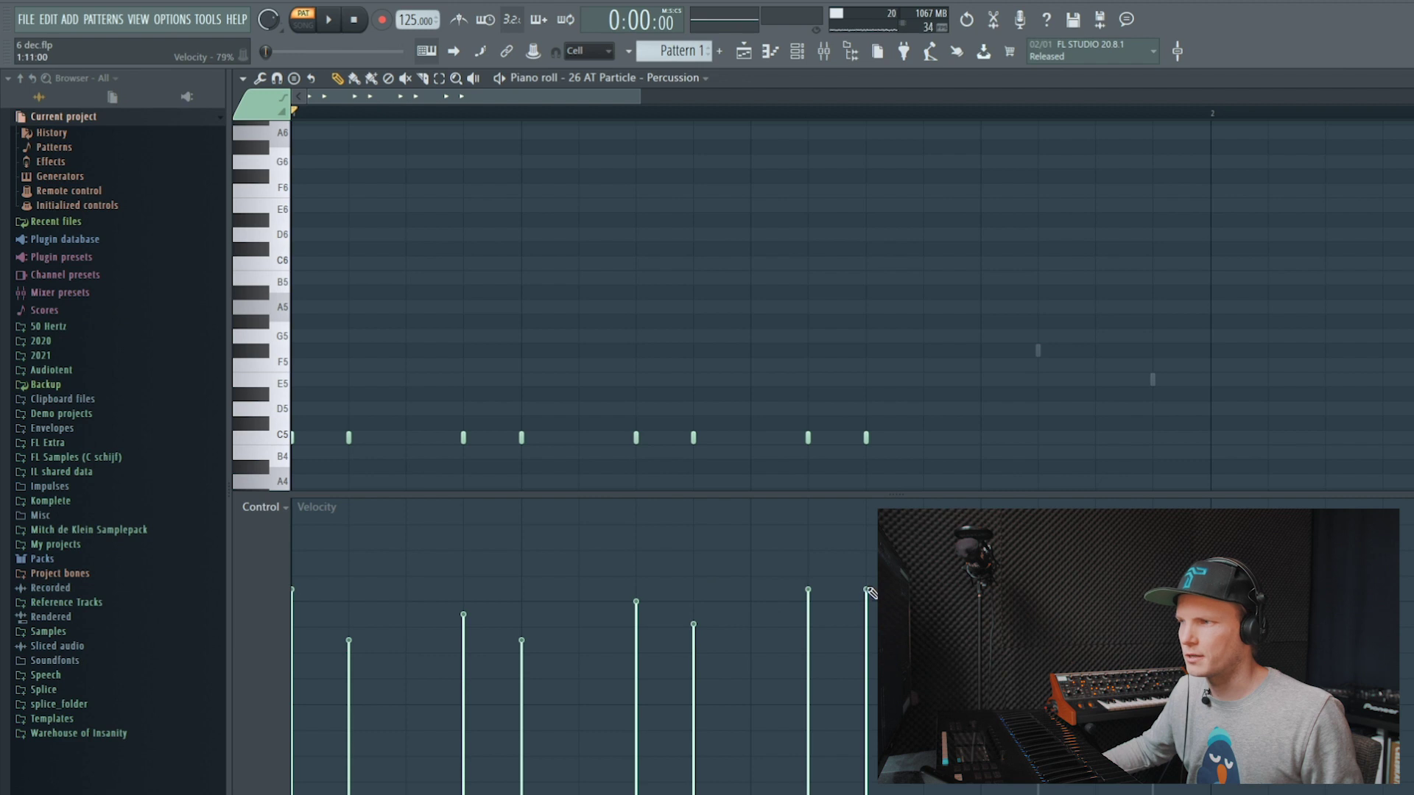
drag(865, 593, 867, 621)
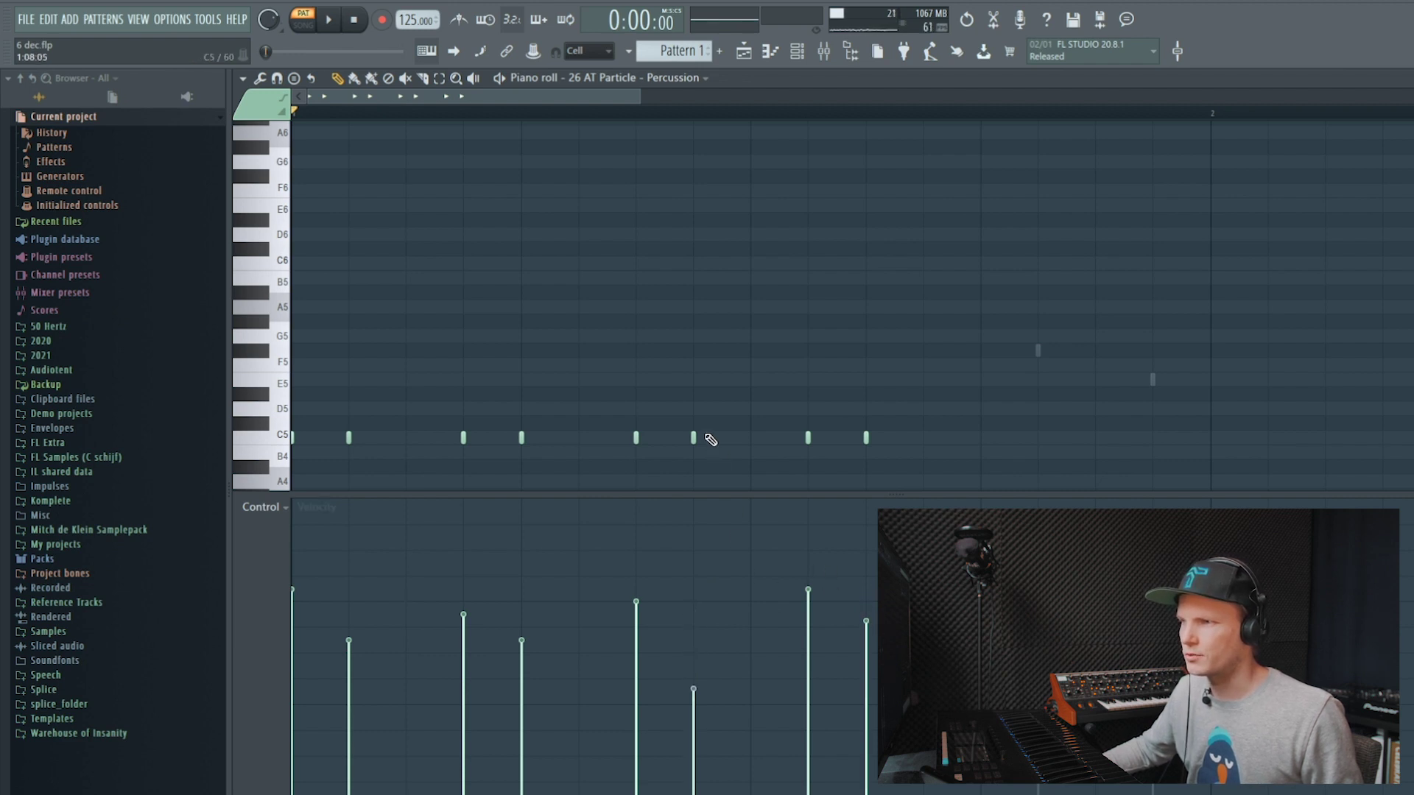
scroll(711, 440, down, 3)
- Switch the event editor to Note pan and pan the C5 hits alternately left and right
click(281, 508)
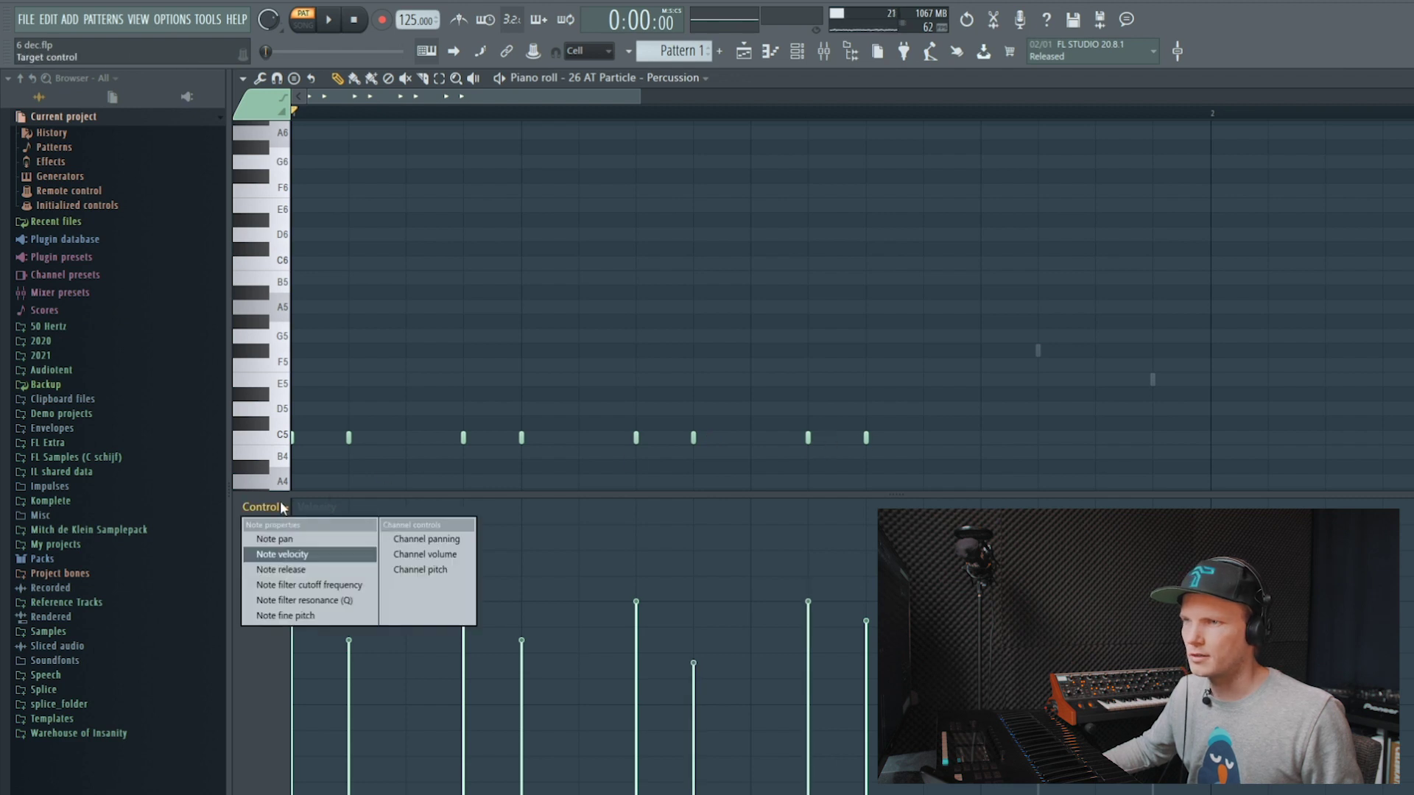
click(298, 540)
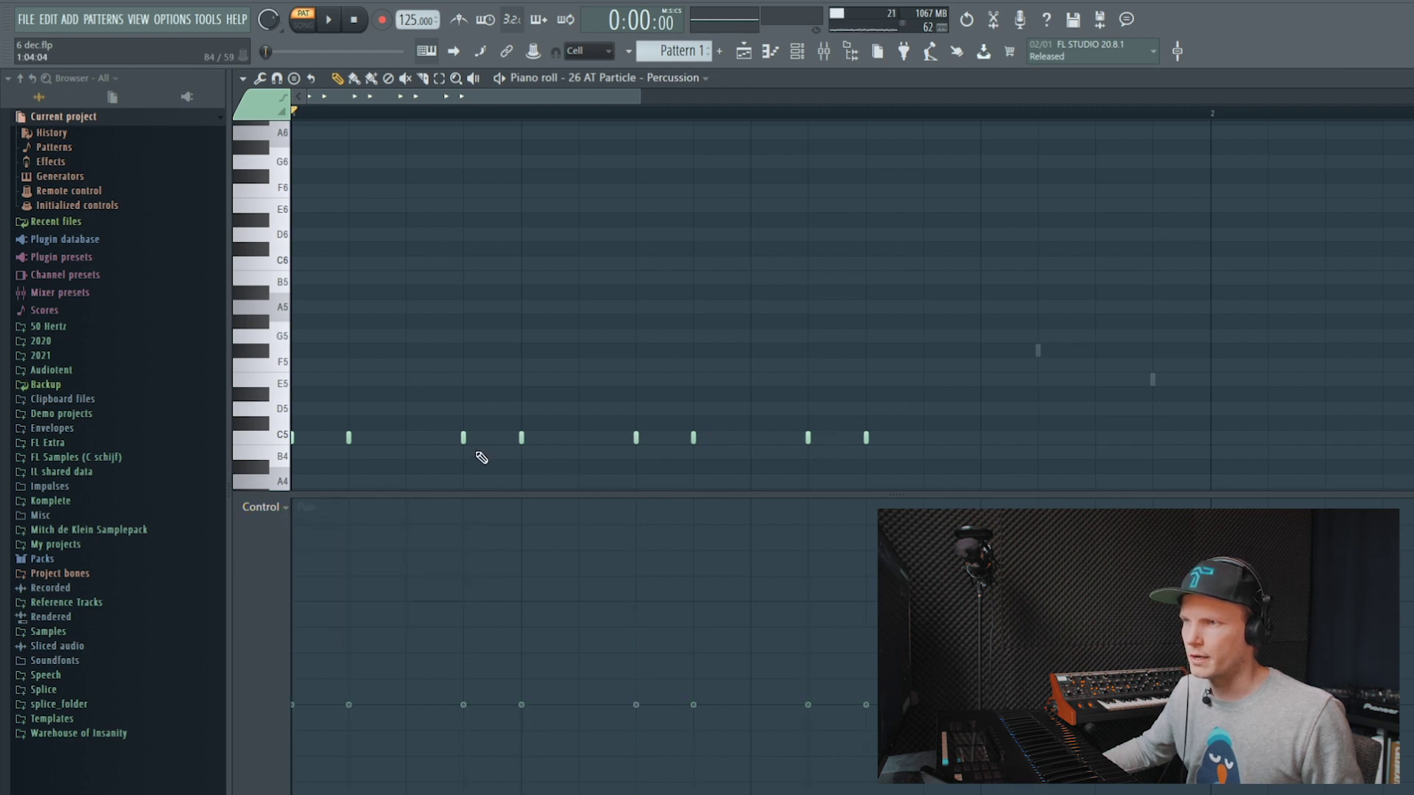
scroll(483, 456, down, 5)
scroll(563, 432, up, 8)
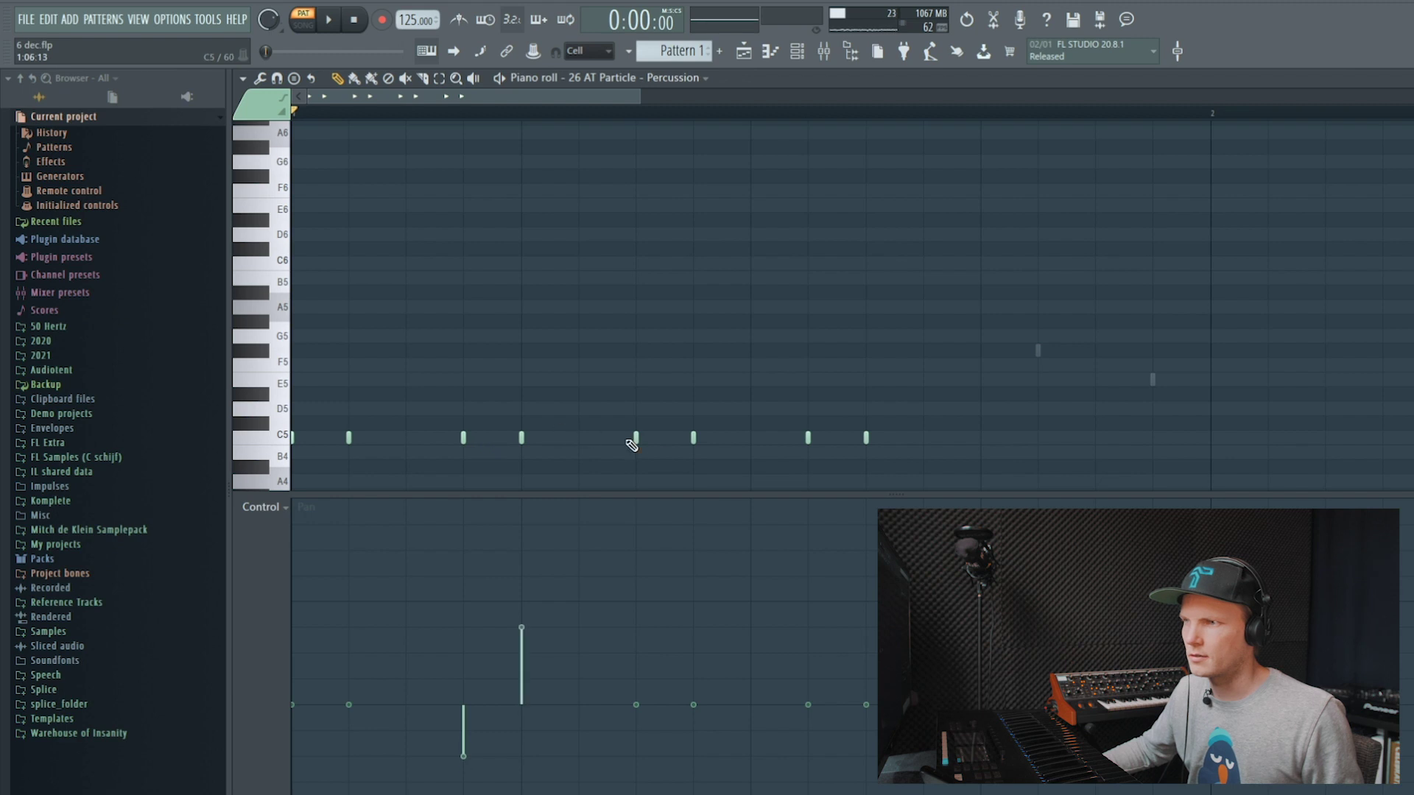
scroll(651, 450, down, 4)
scroll(731, 455, down, 3)
scroll(731, 455, up, 11)
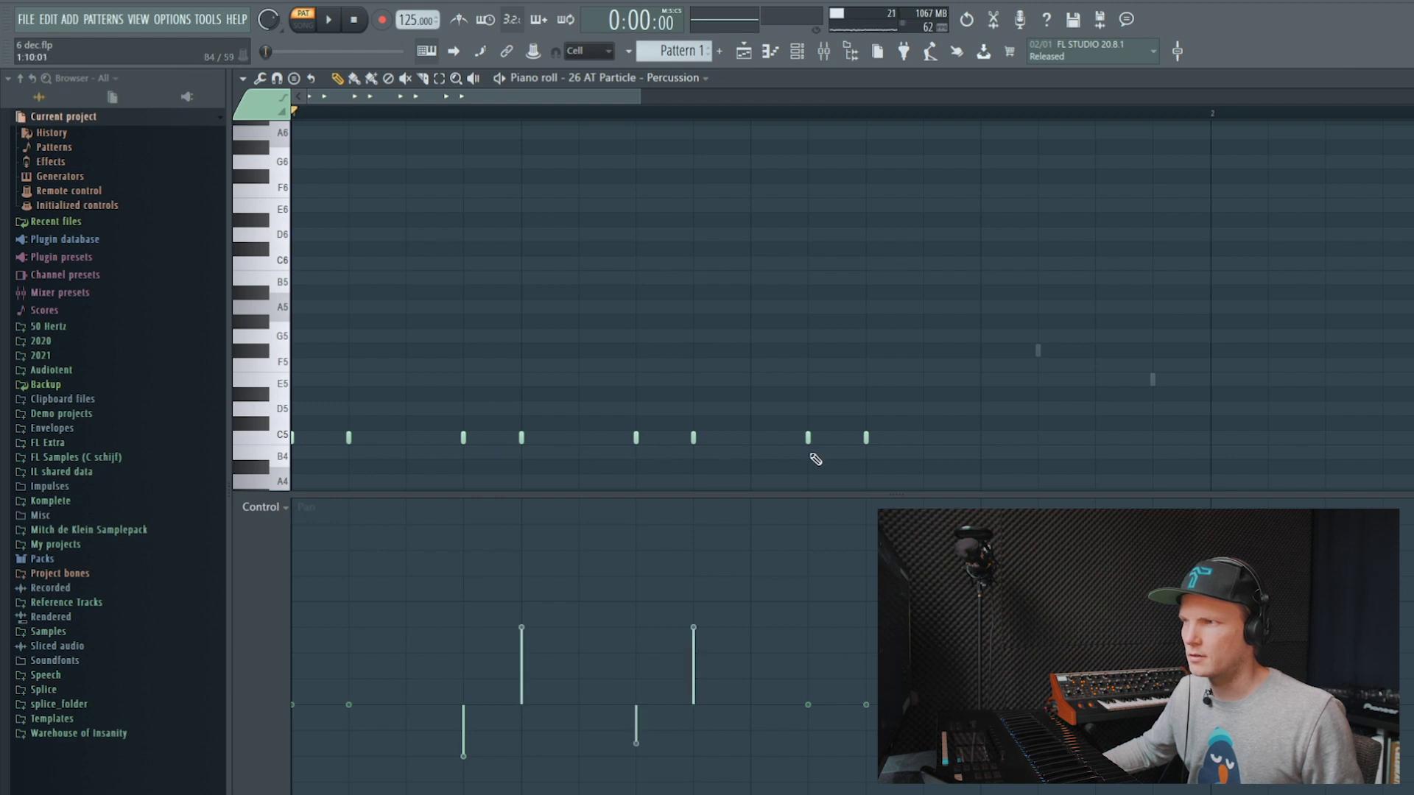
scroll(811, 458, down, 4)
scroll(866, 443, up, 9)
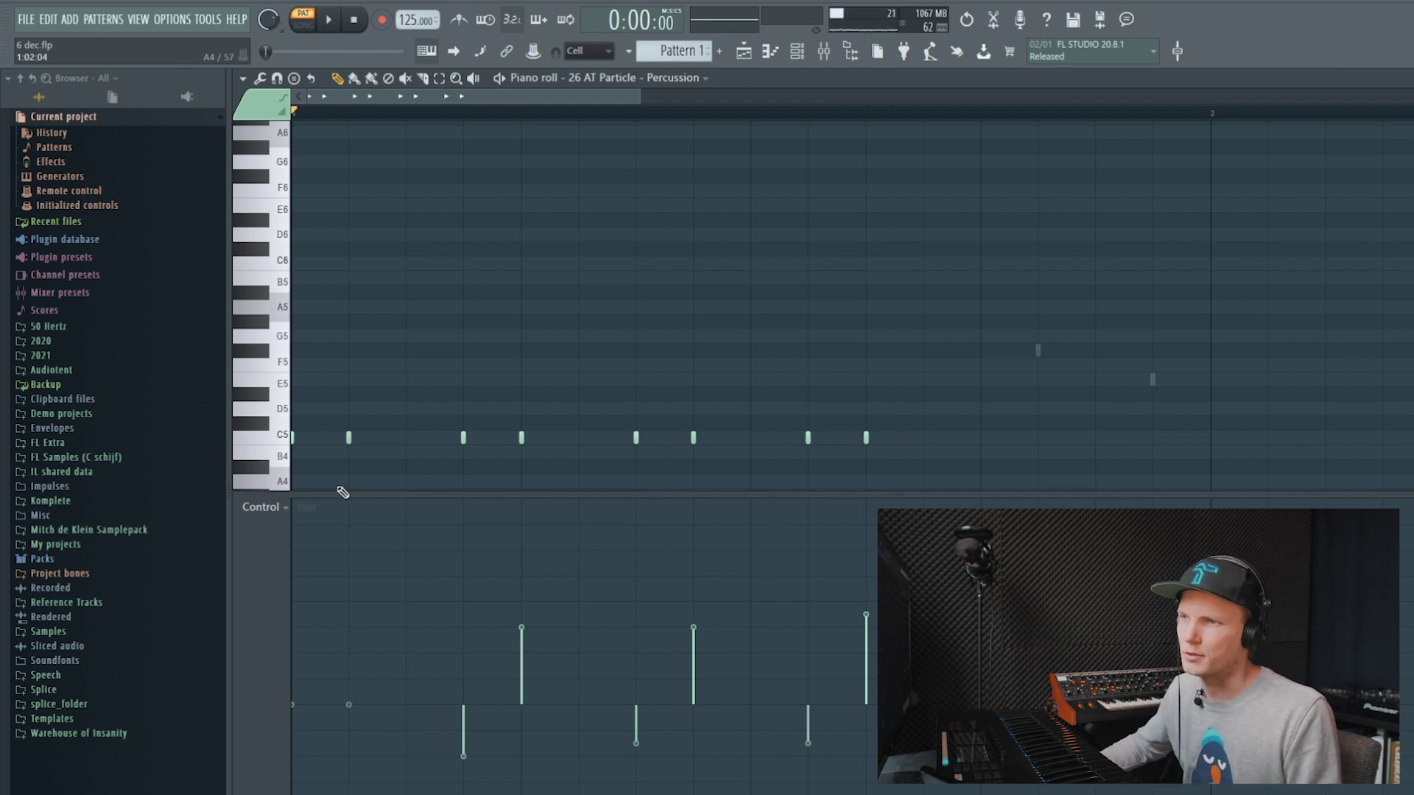
- Switch the editor back to Note velocity and lower several note velocities further
click(266, 507)
click(315, 556)
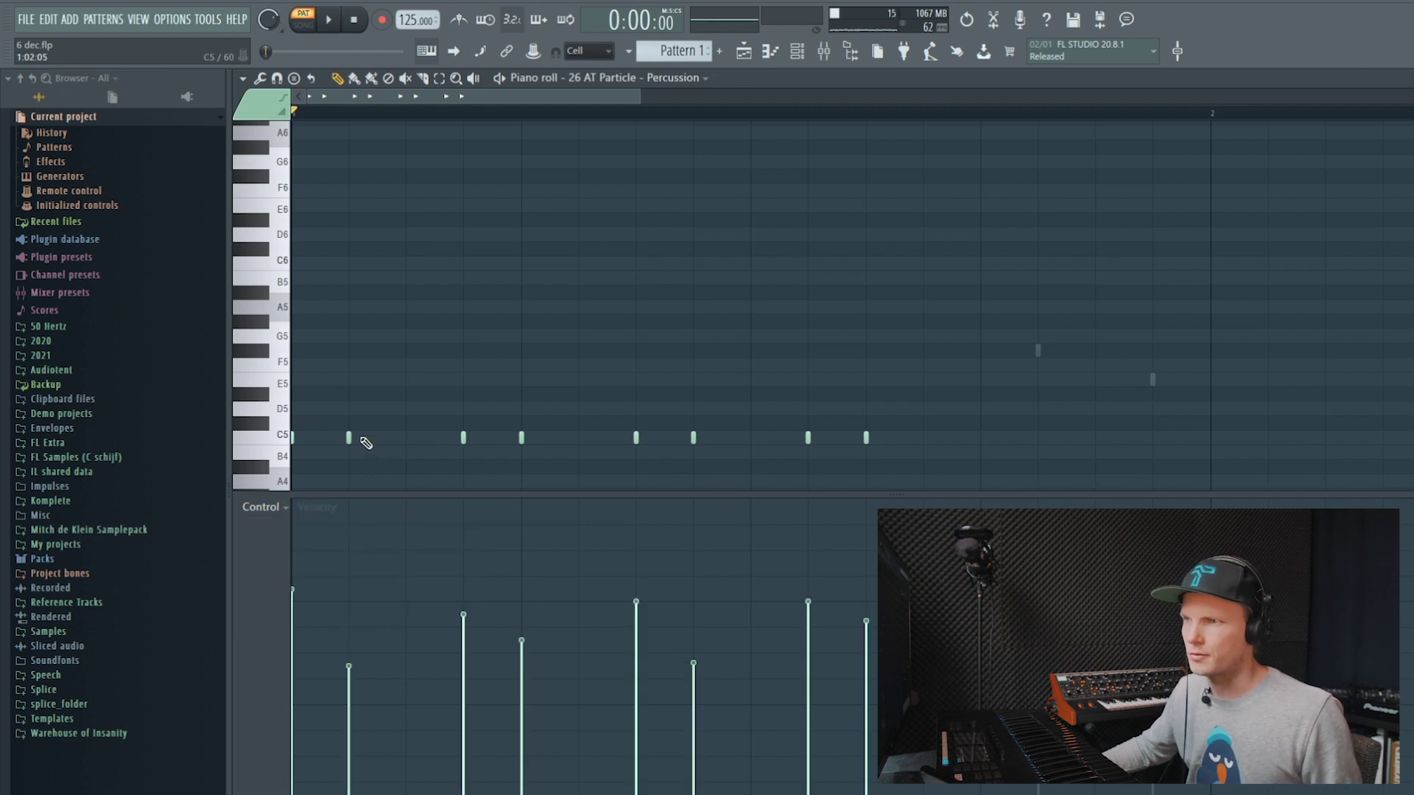
scroll(471, 438, down, 2)
scroll(524, 440, down, 2)
scroll(638, 439, down, 2)
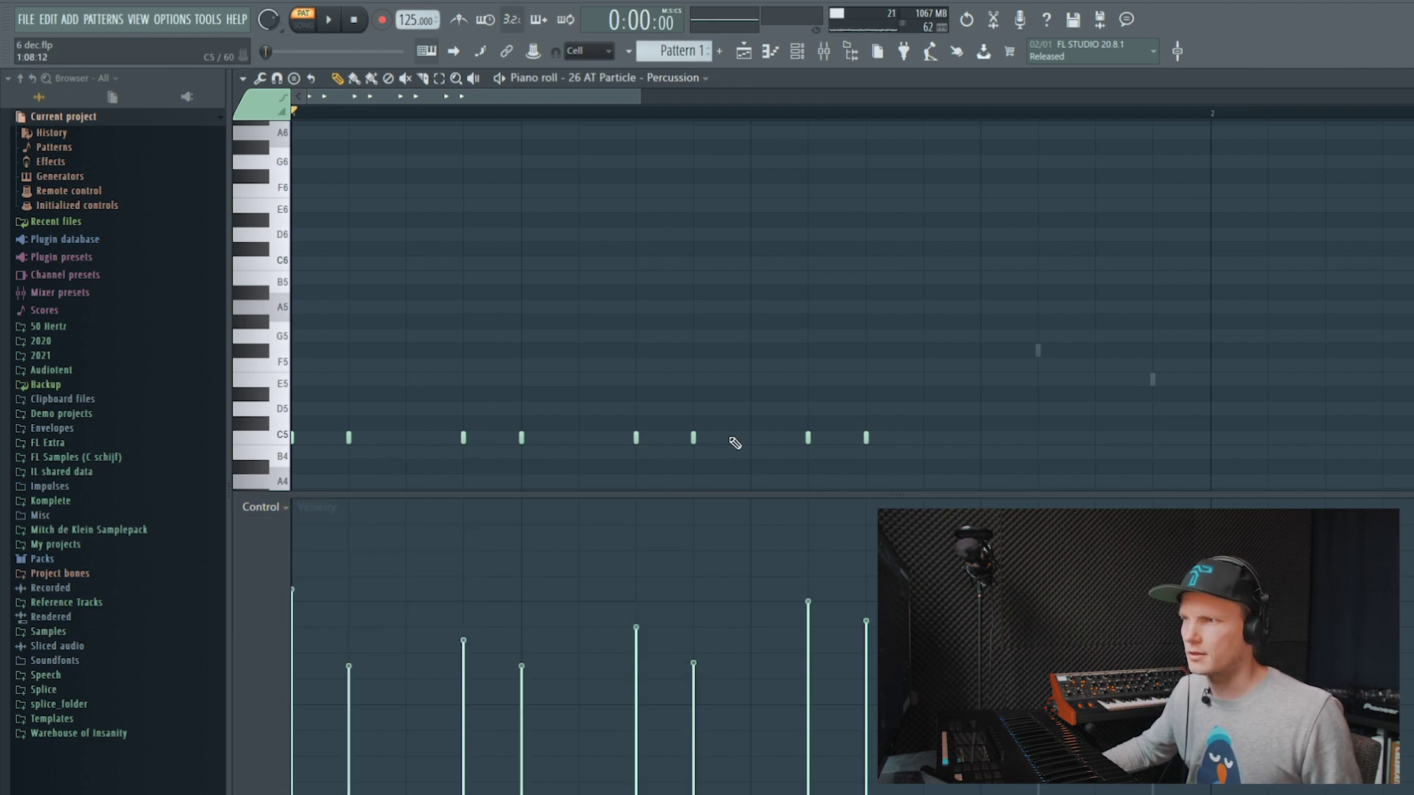
scroll(735, 443, down, 2)
scroll(810, 438, down, 2)
scroll(868, 438, down, 2)
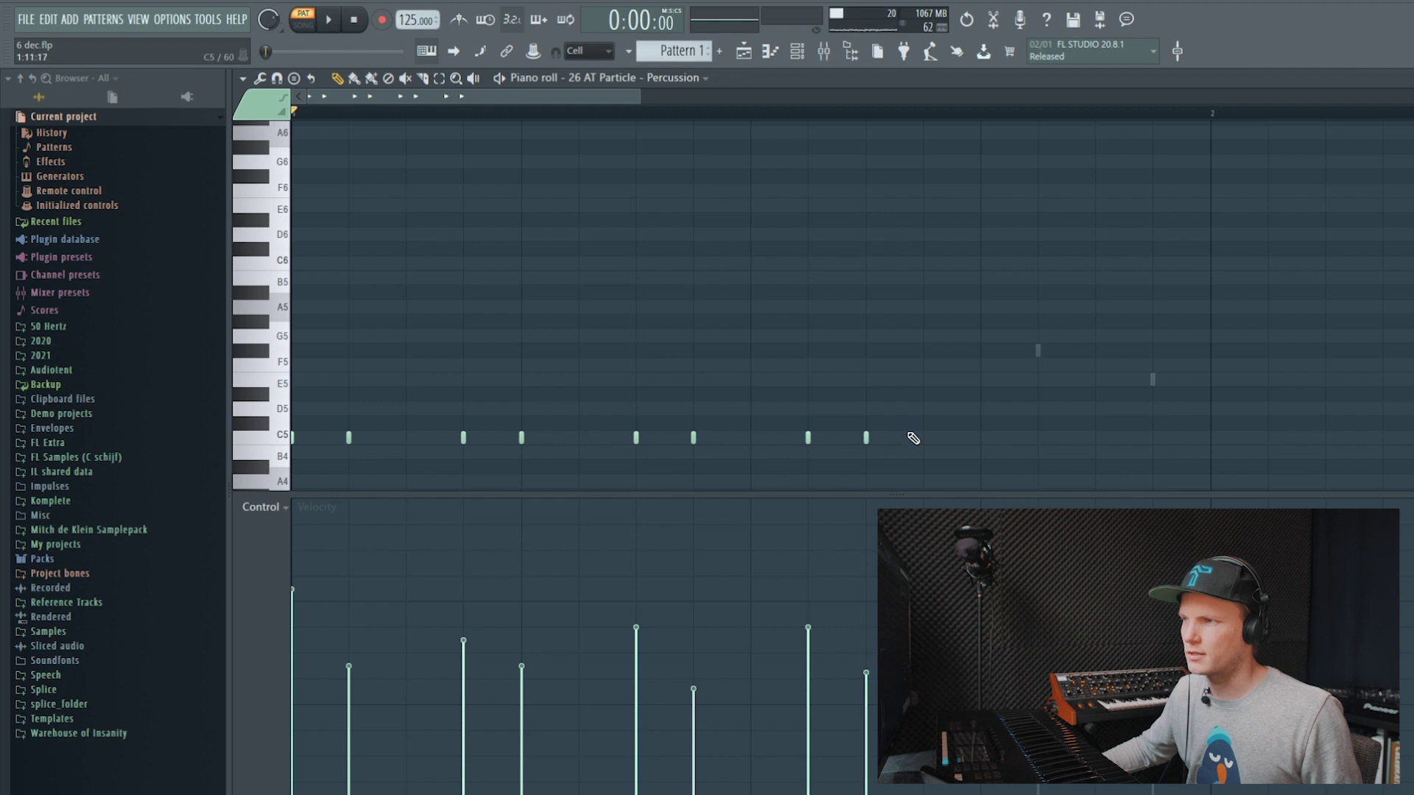